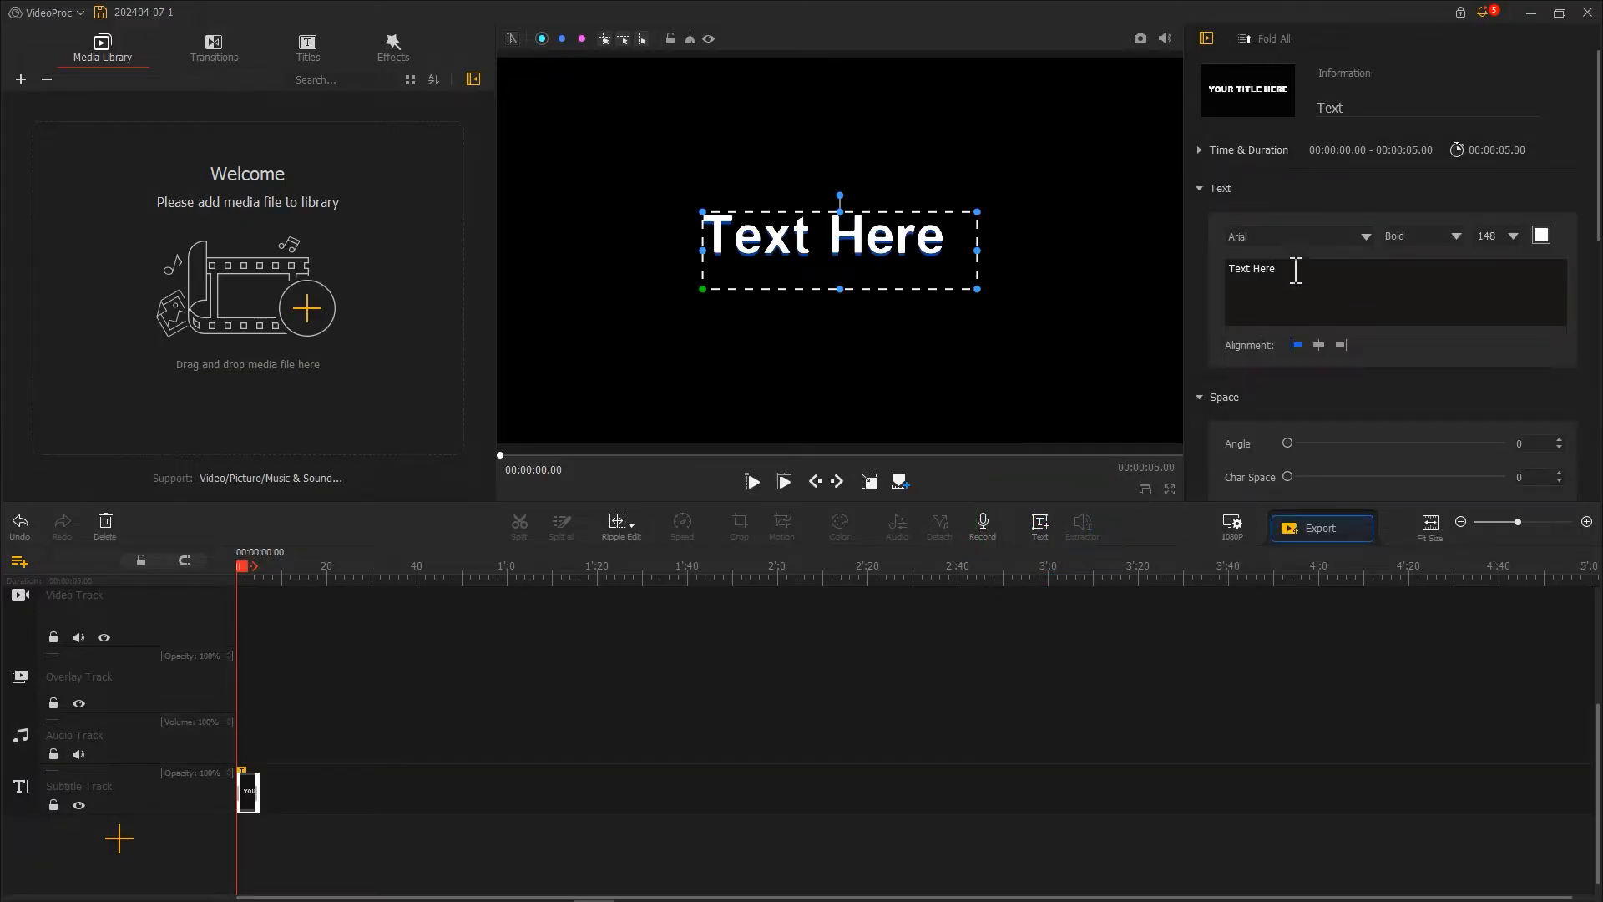
# Step: Replace the title clip's placeholder text with a blank space
pyautogui.moveTo(1295, 269); pyautogui.dragTo(1209, 287)
pyautogui.press('BackSpace')
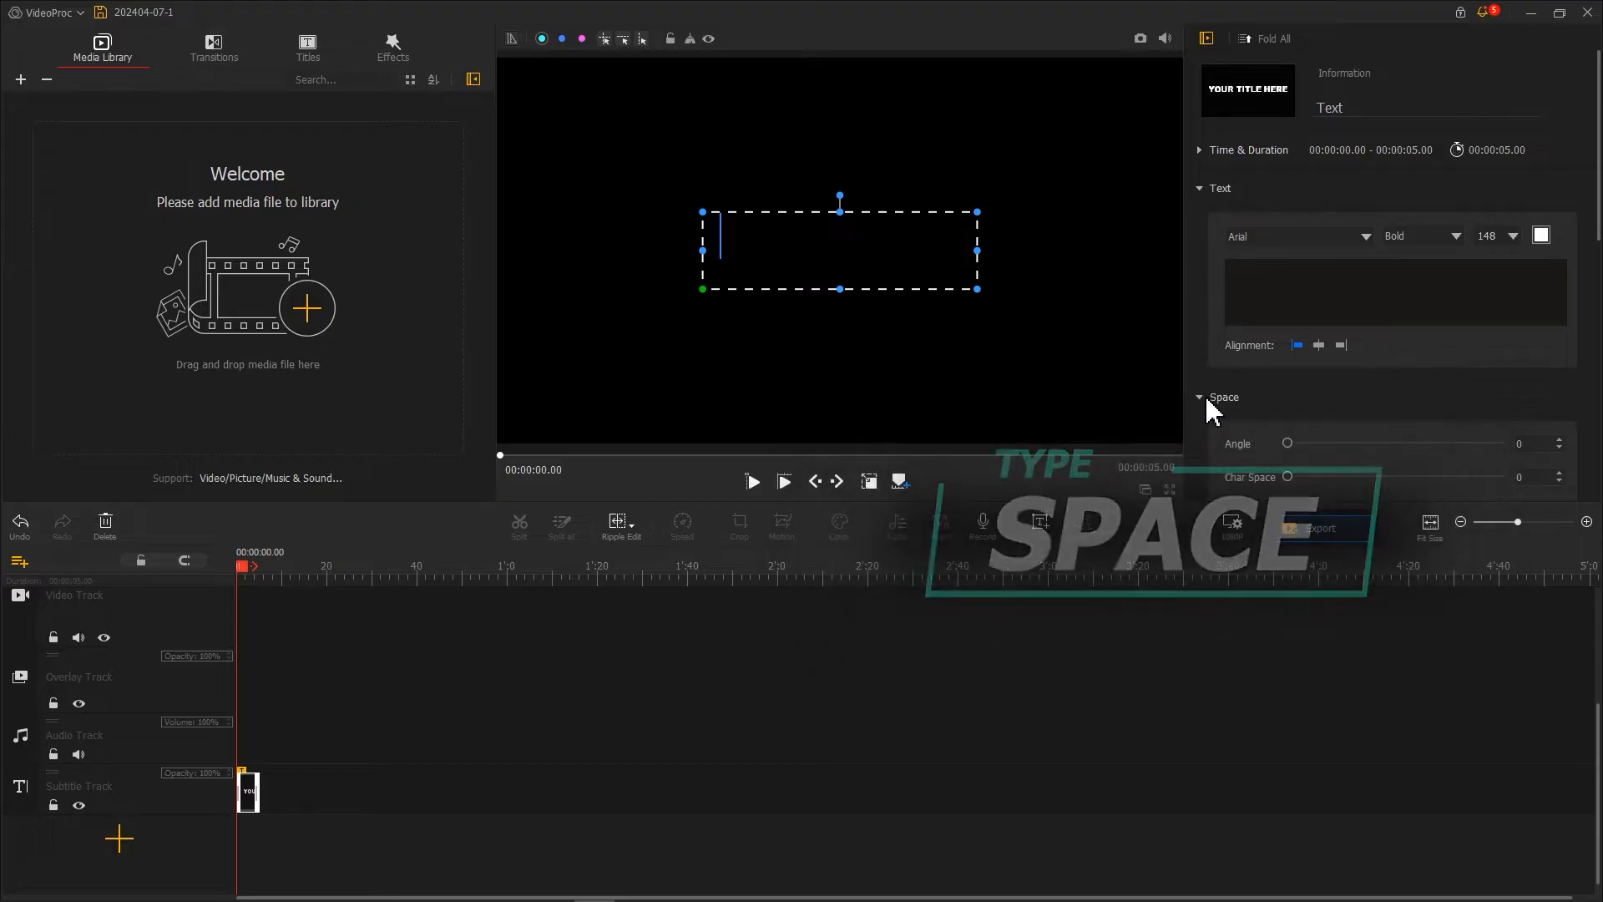
# Step: Set the project background to a custom bright green with a hue of about 110 and full brightness
pyautogui.click(1231, 524)
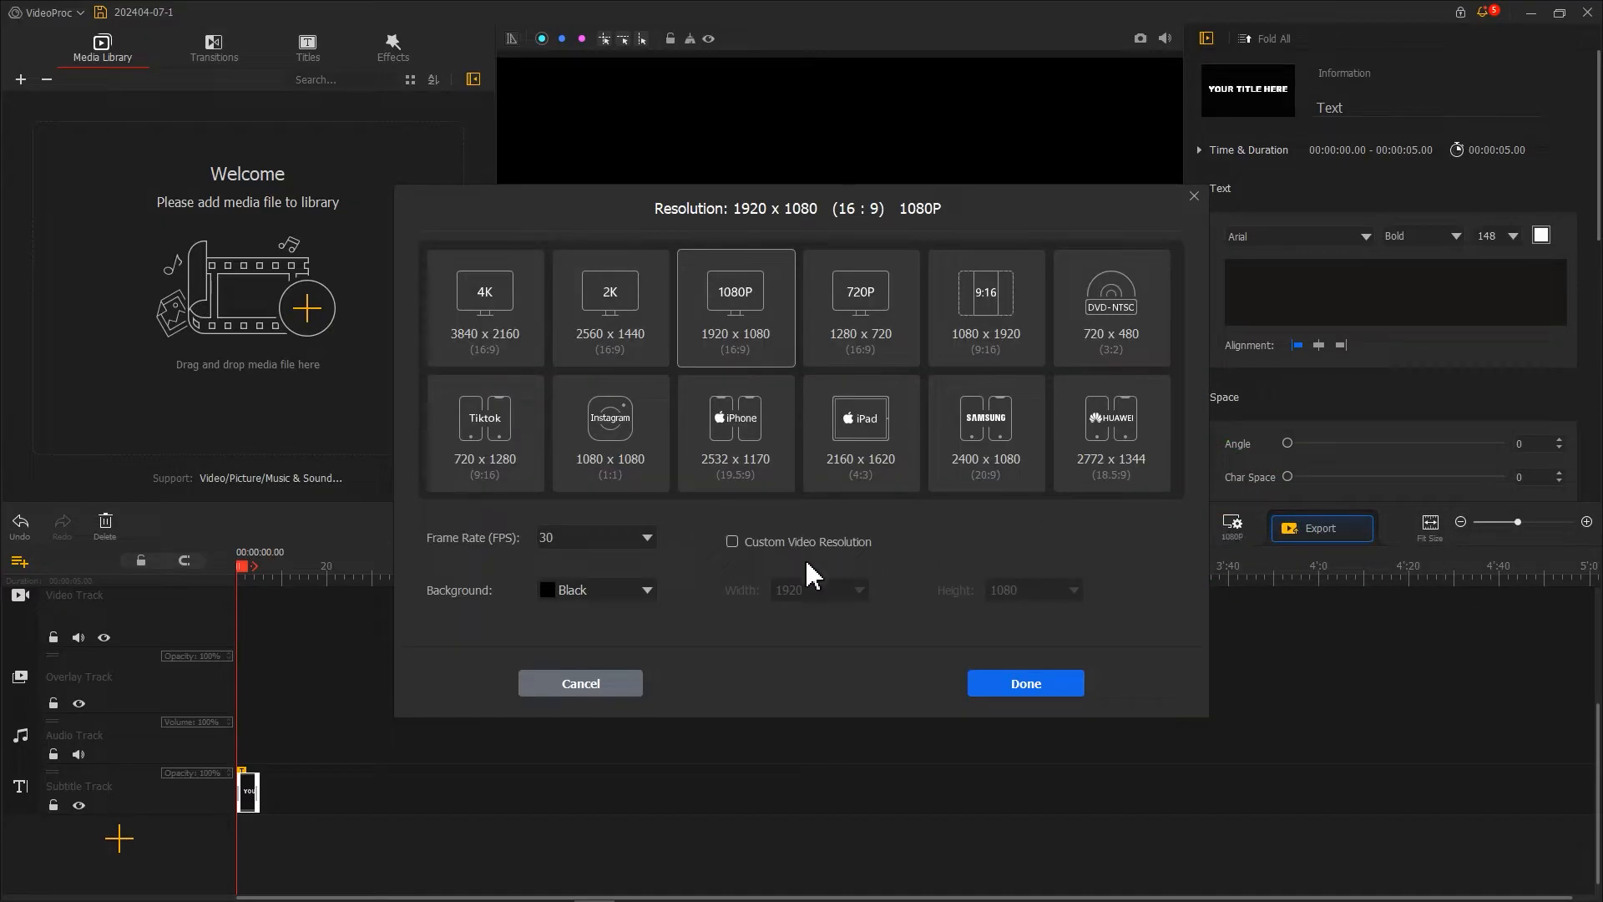
pyautogui.click(644, 590)
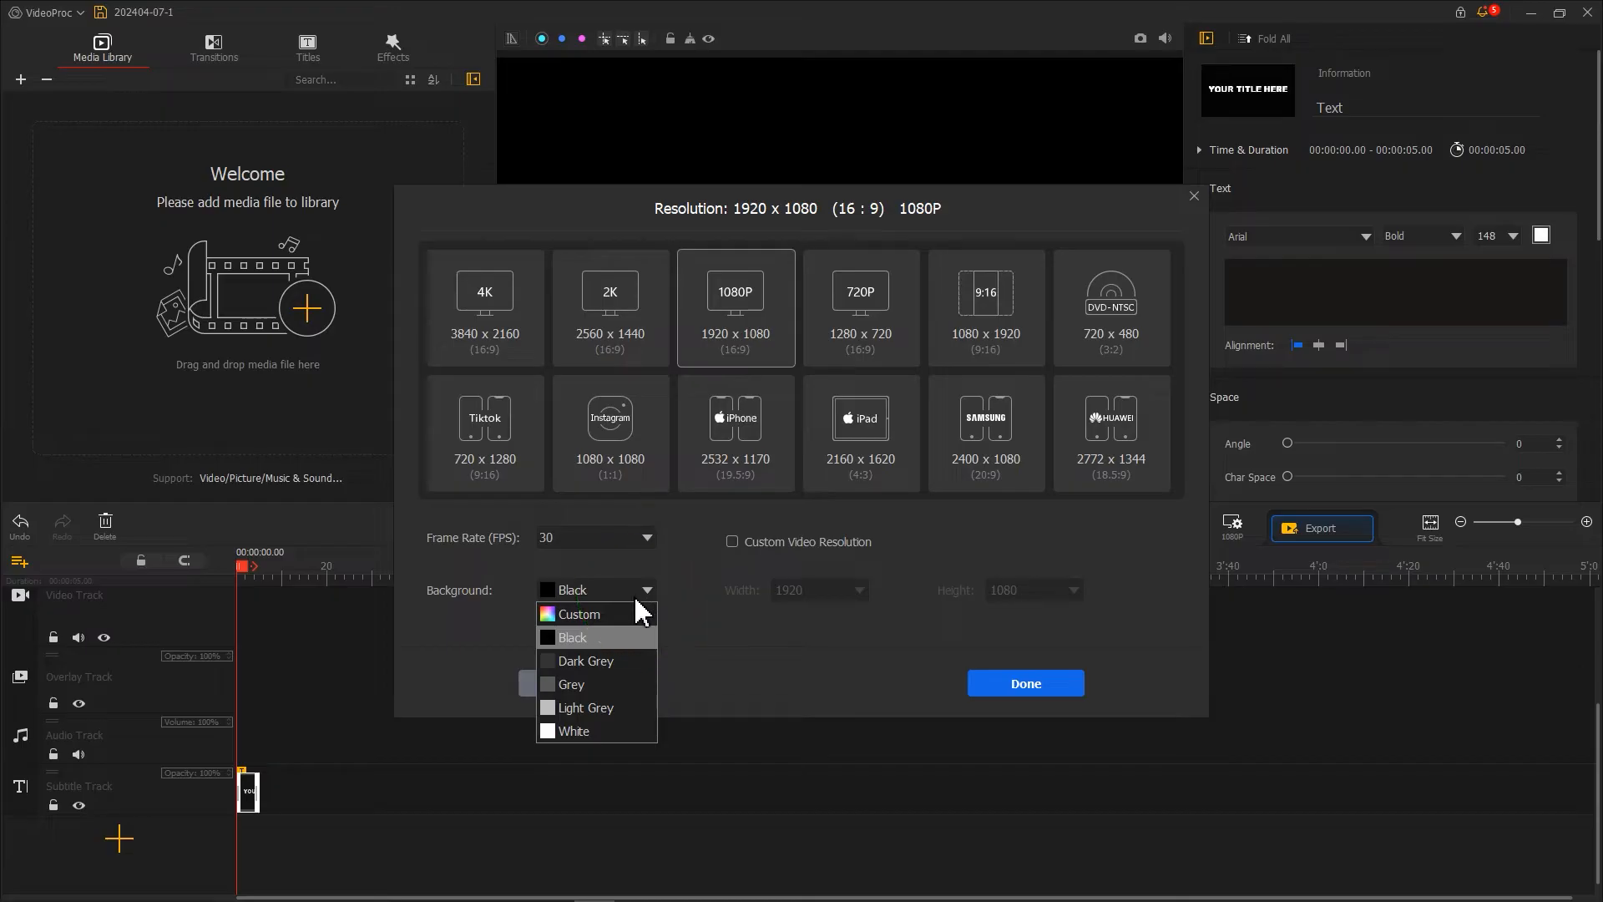
pyautogui.click(634, 613)
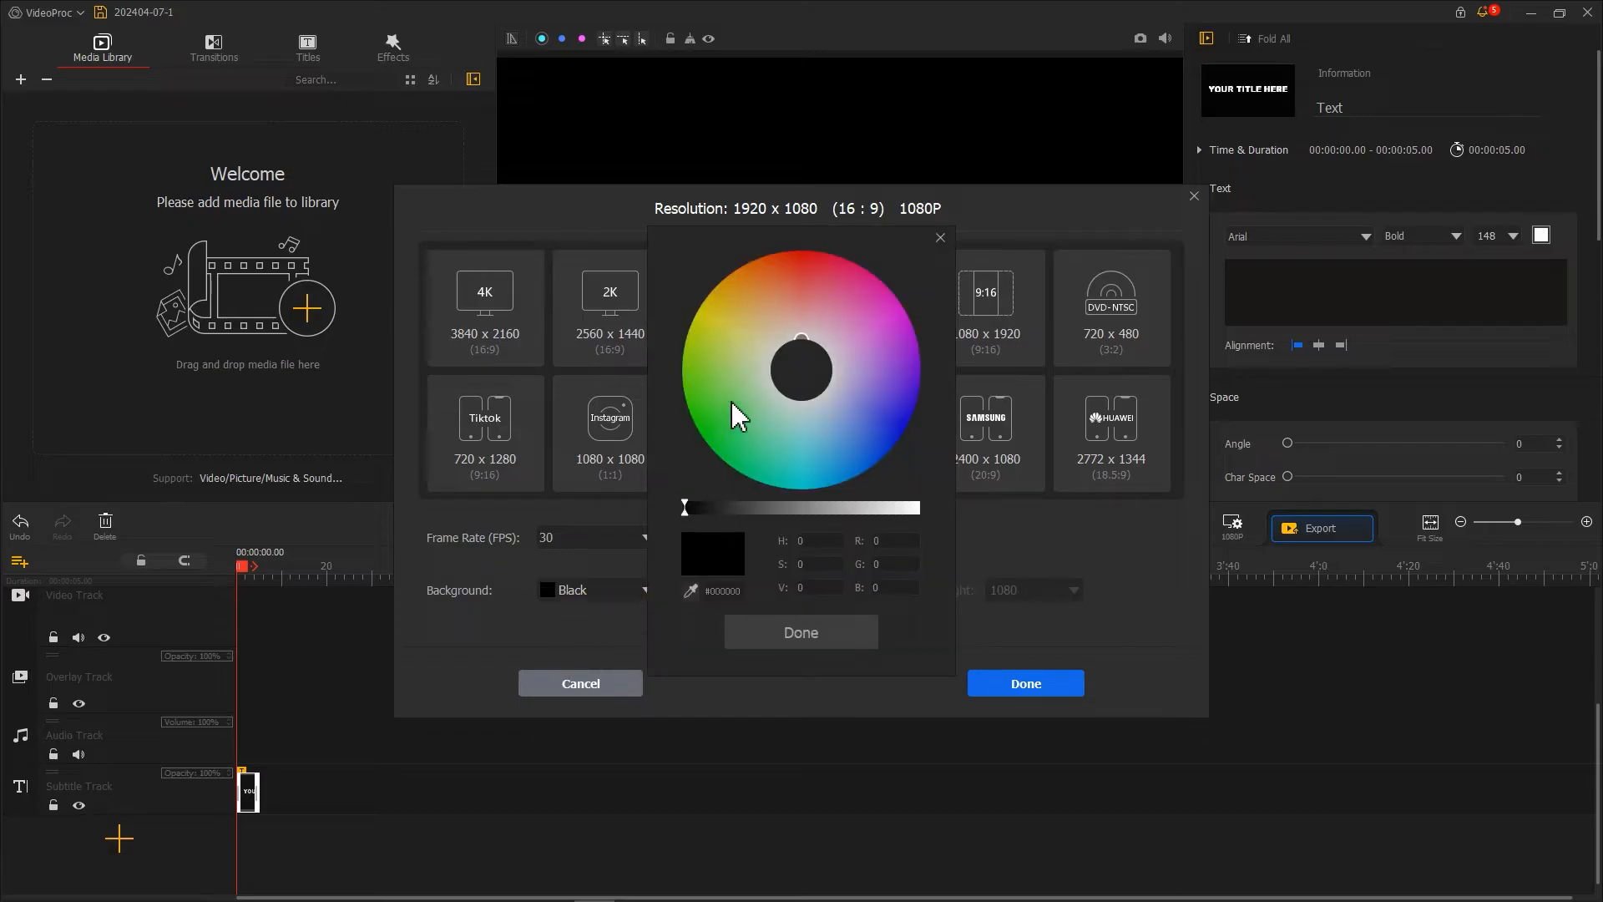
pyautogui.moveTo(732, 403); pyautogui.dragTo(691, 418)
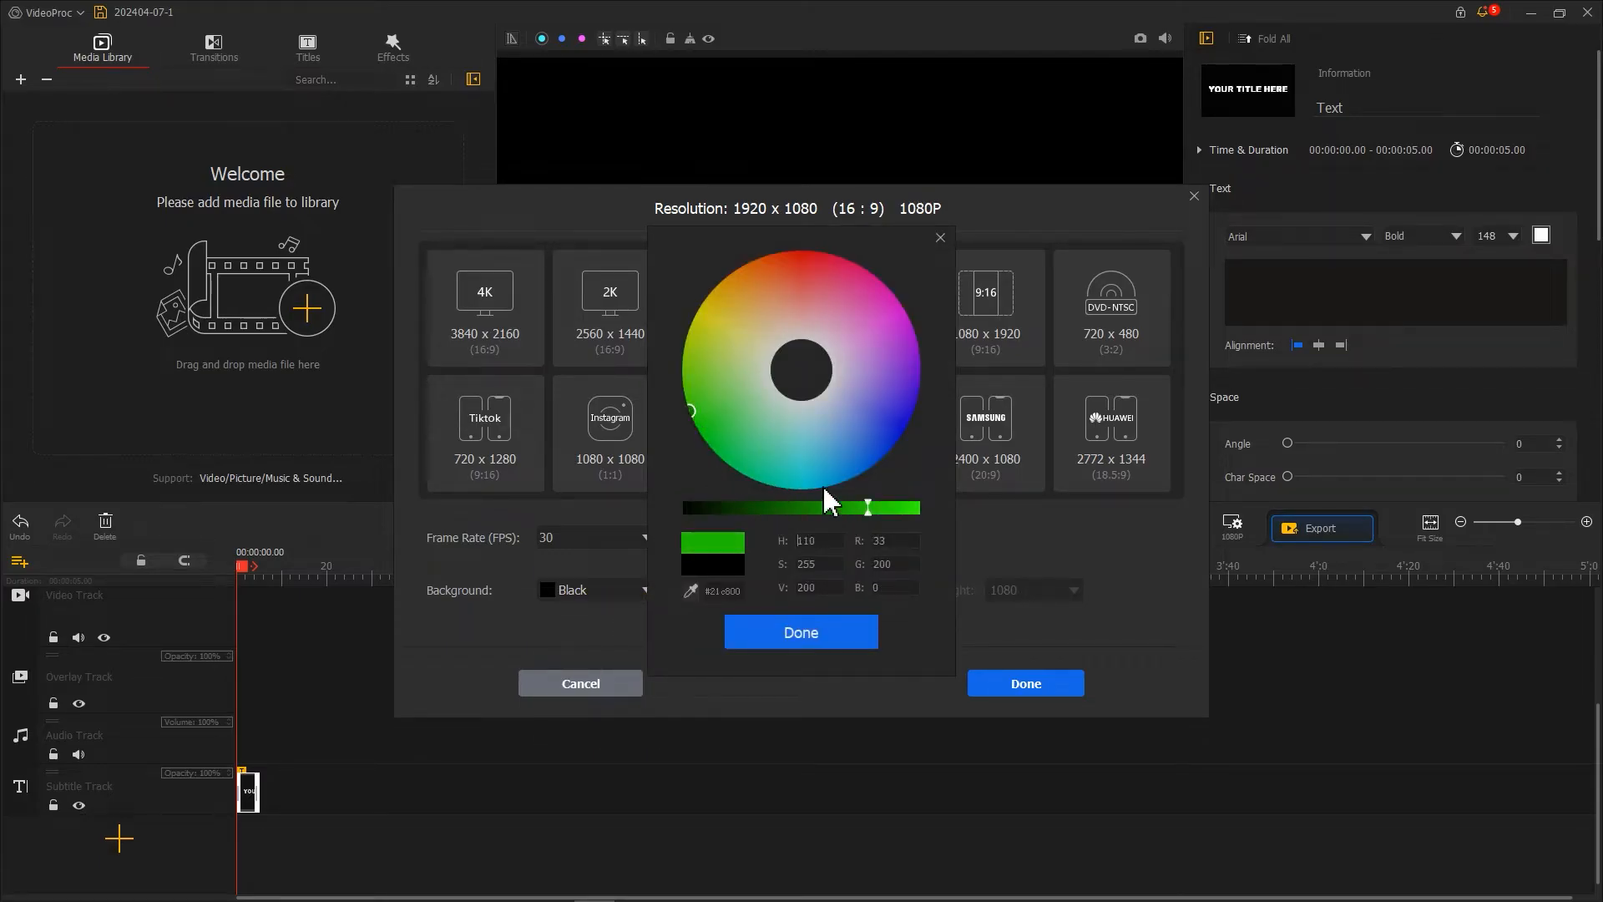
pyautogui.moveTo(869, 511); pyautogui.dragTo(933, 517)
pyautogui.click(802, 633)
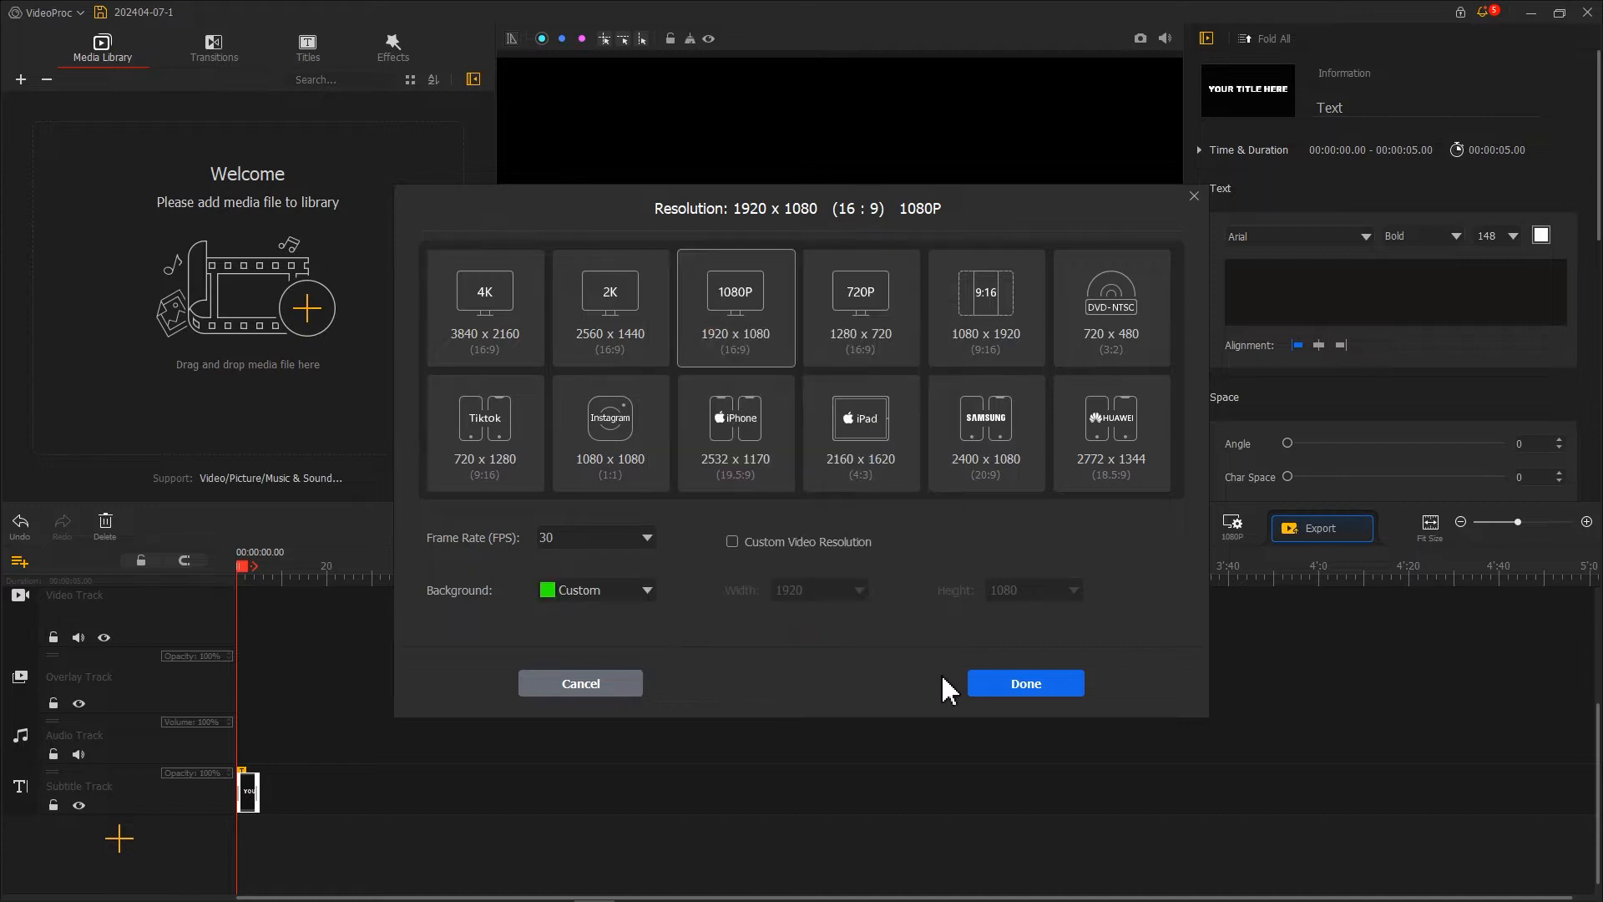
pyautogui.click(1026, 683)
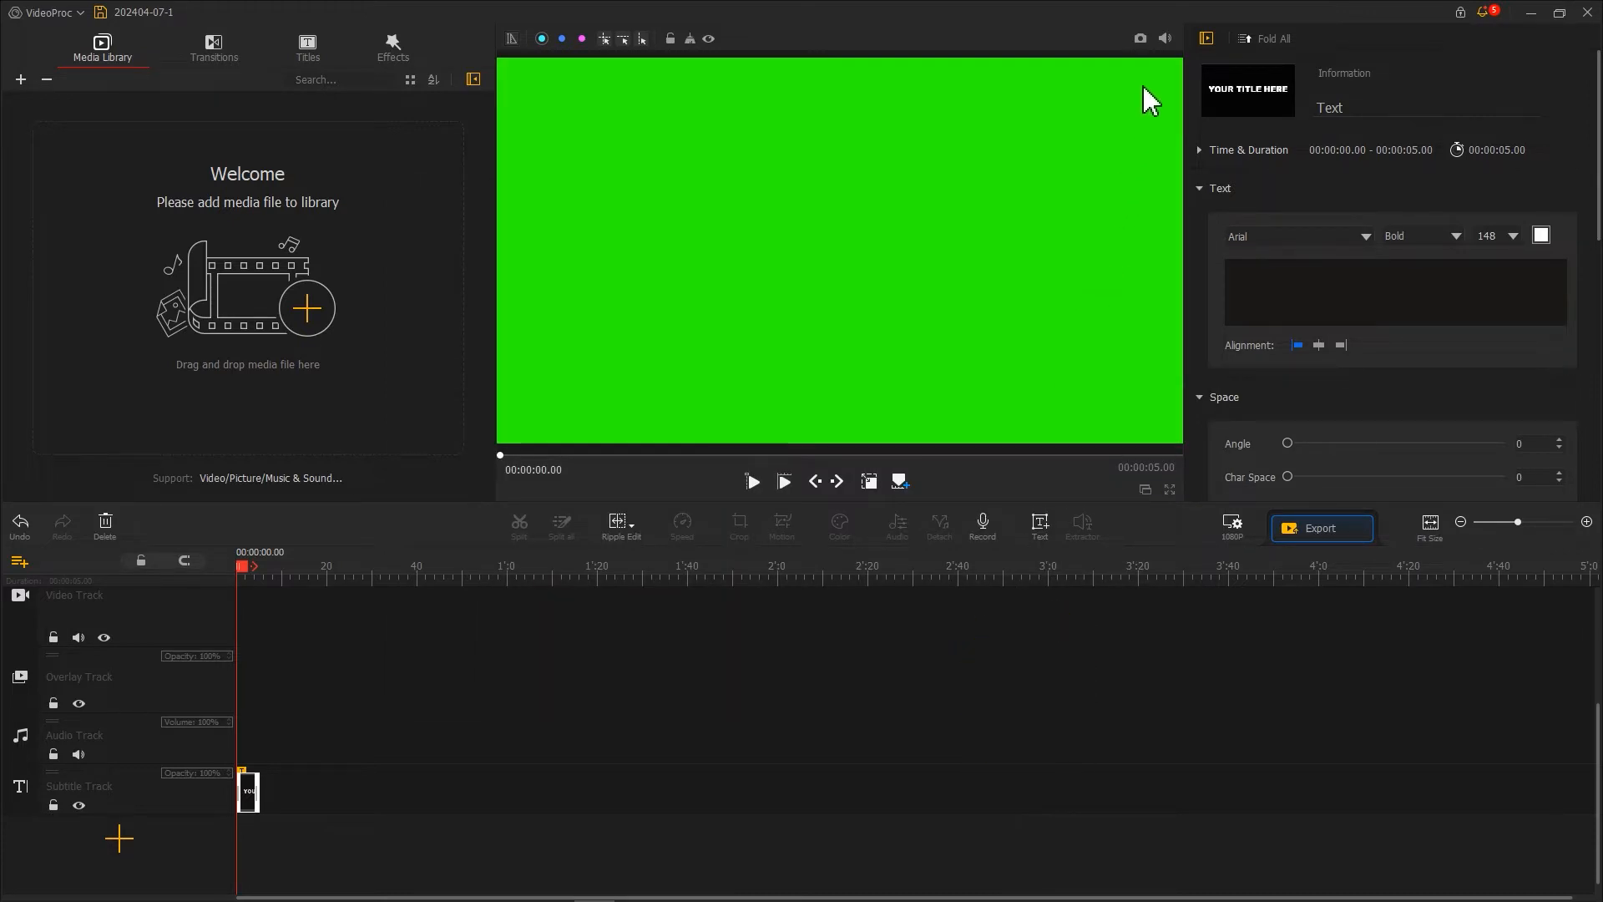
# Step: Take a snapshot of the plain green frame and add the resulting PNG, 202404-07-1.png, to the media library
pyautogui.click(1141, 40)
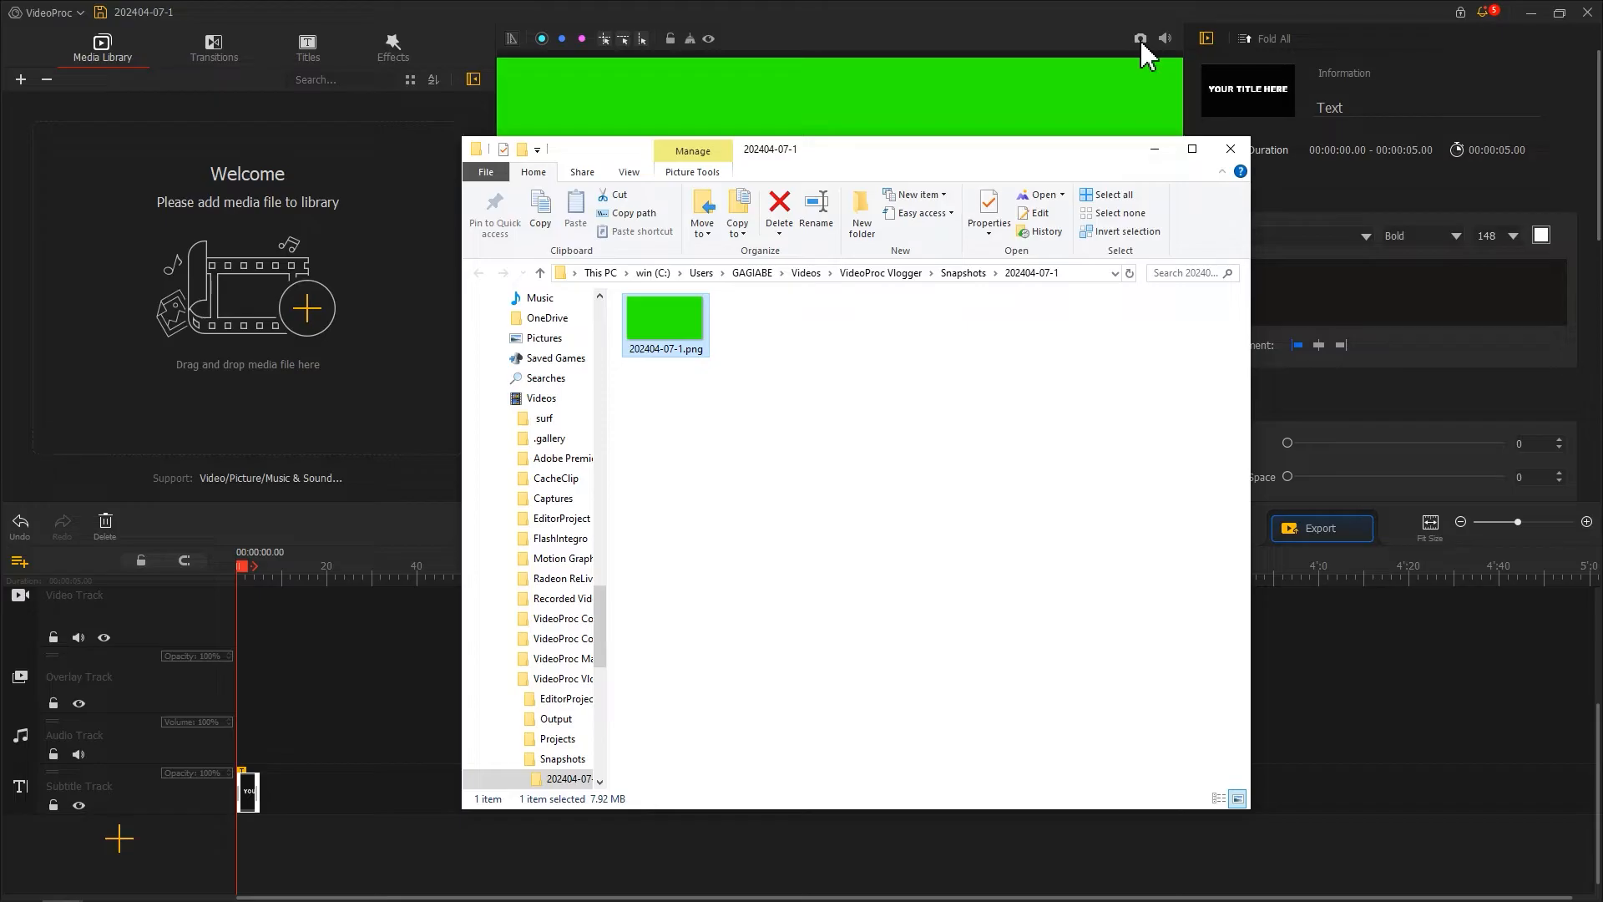
pyautogui.click(668, 336)
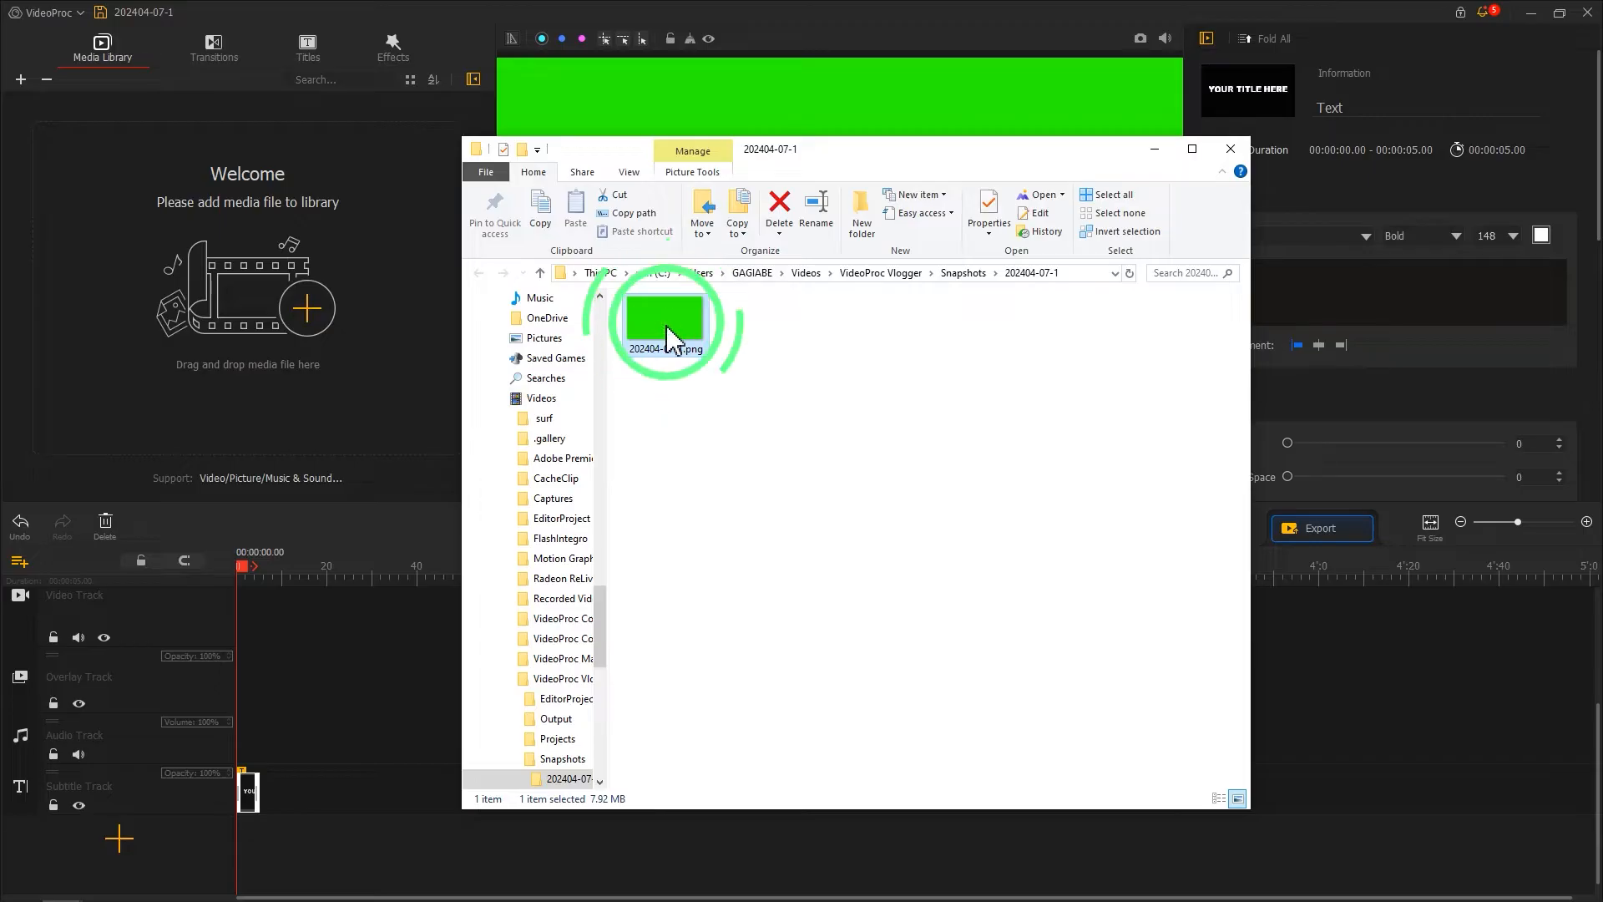
pyautogui.moveTo(668, 337); pyautogui.dragTo(375, 327)
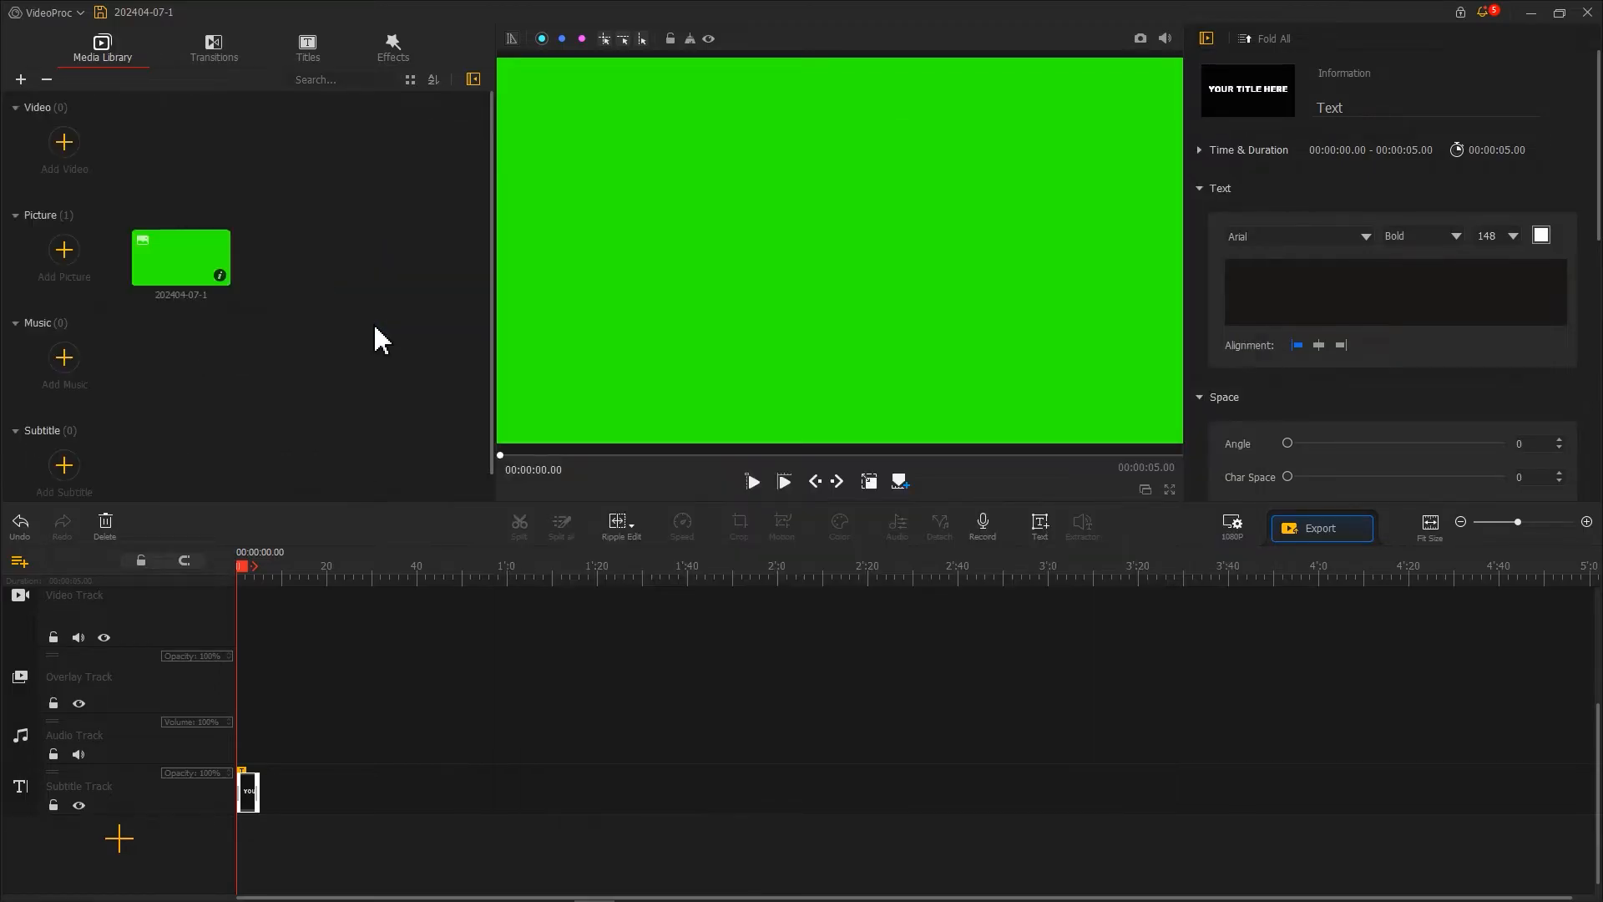
# Step: Set the project background to White and delete the blank title clip from the subtitle track
pyautogui.click(1230, 528)
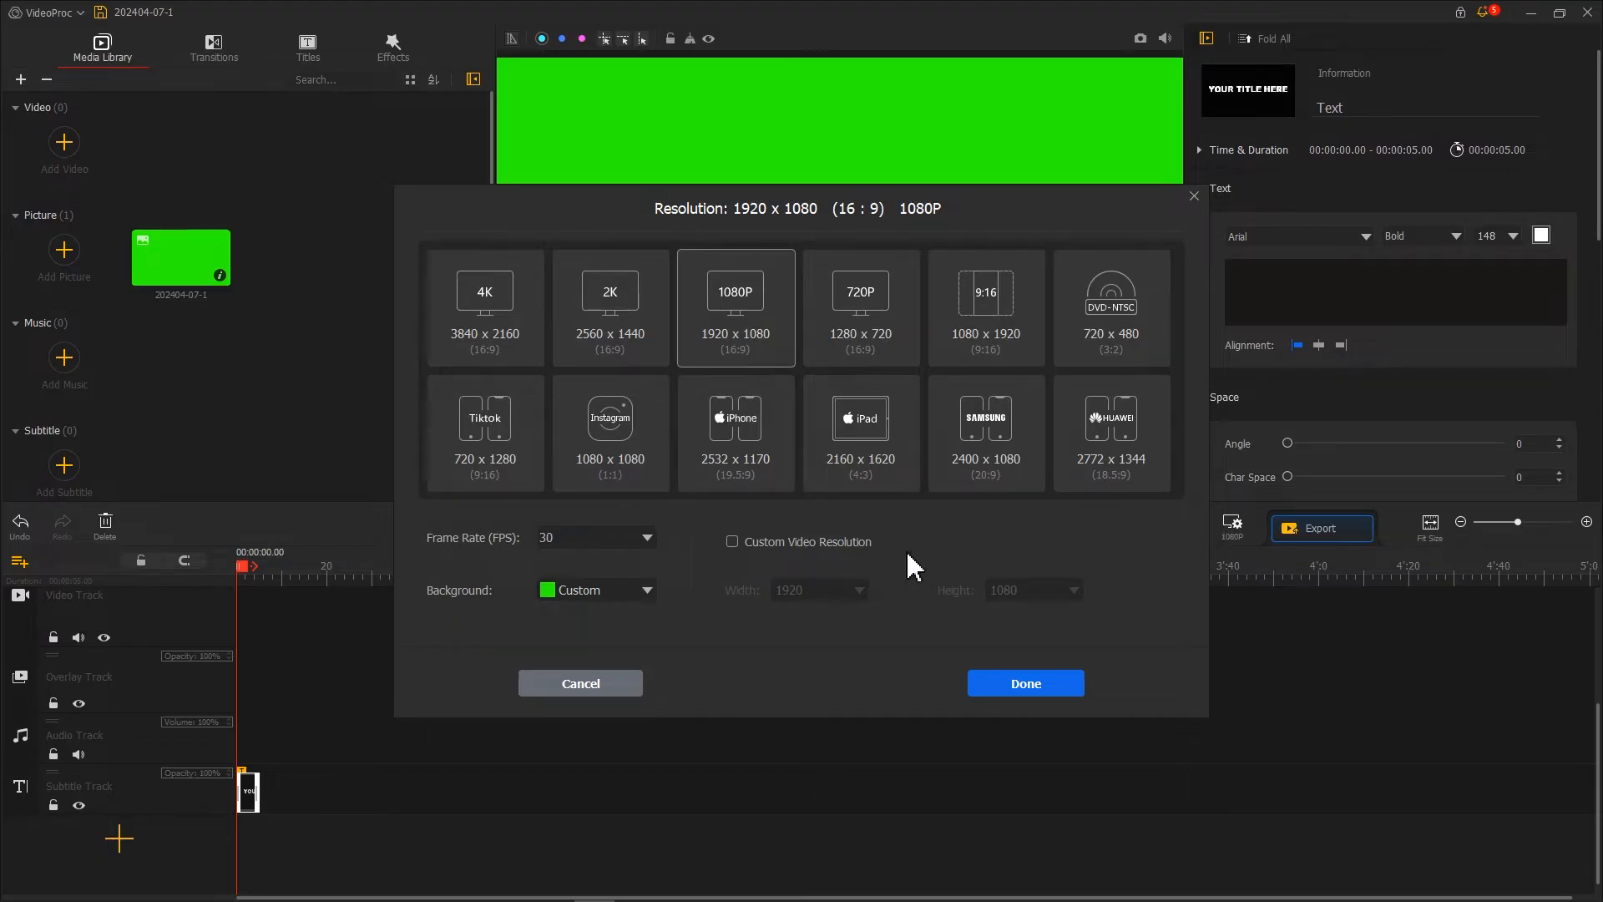
pyautogui.click(597, 591)
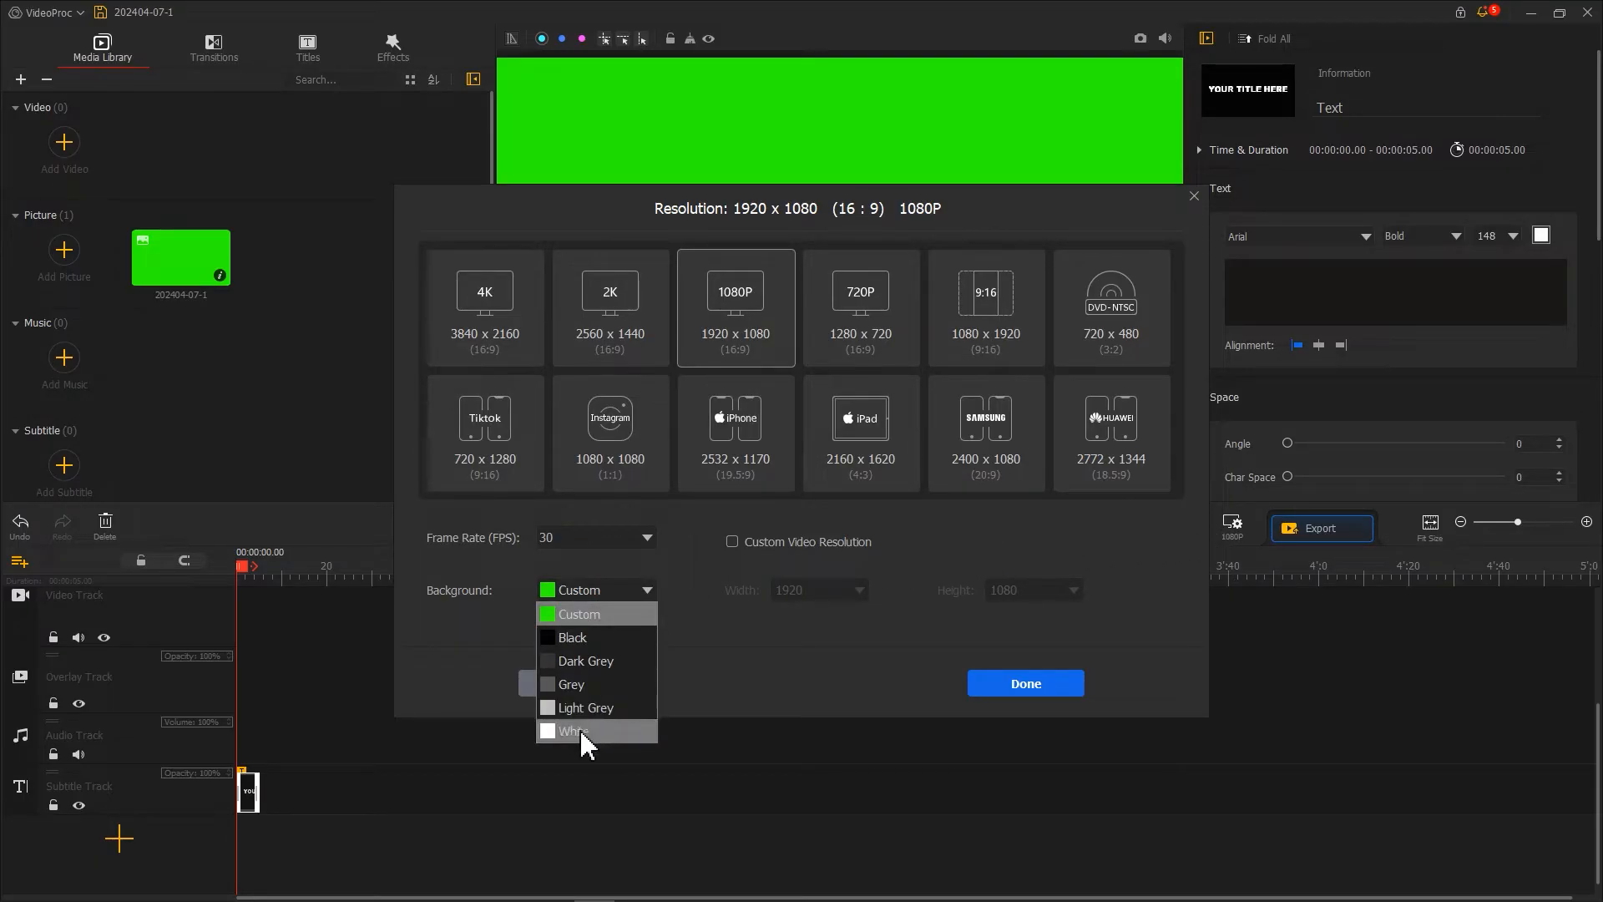
pyautogui.click(584, 732)
pyautogui.click(1034, 683)
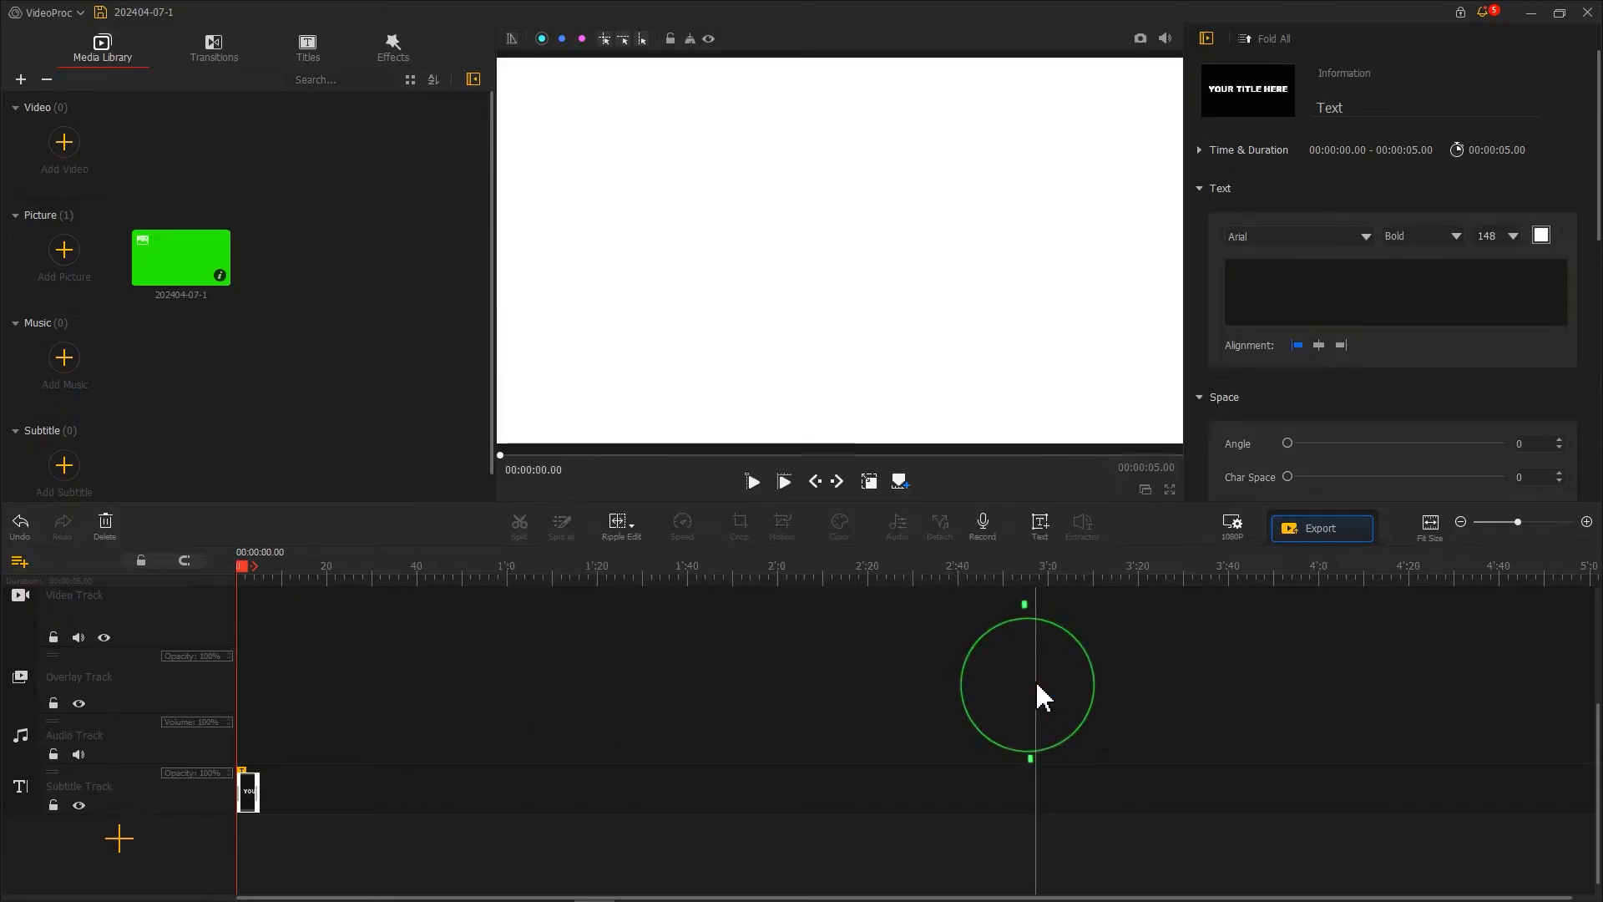
pyautogui.press('Delete')
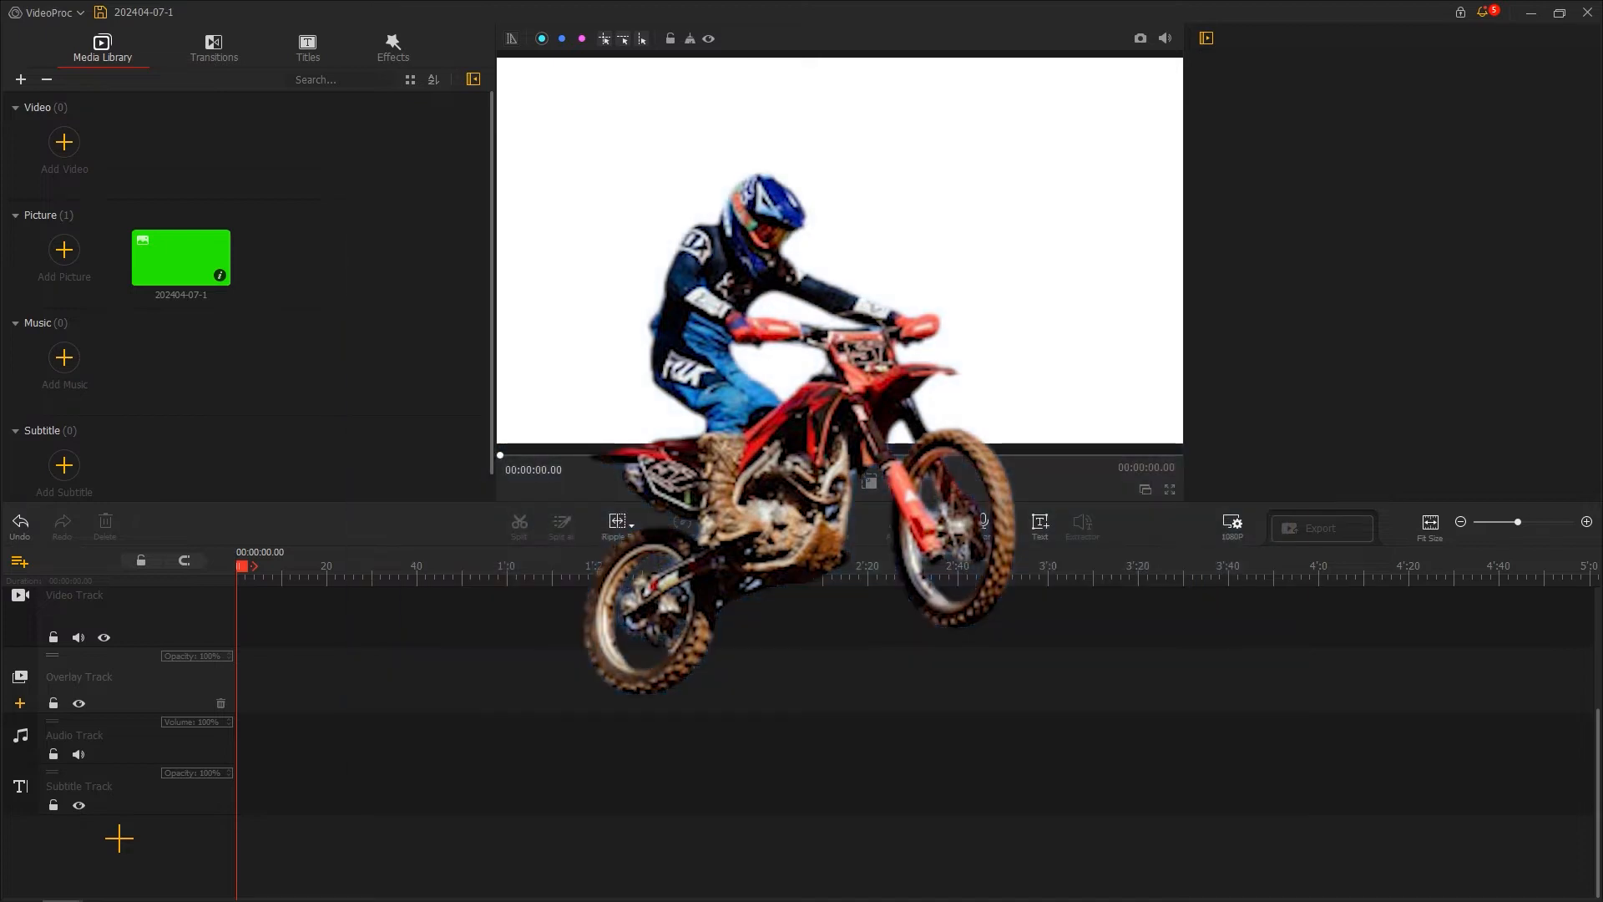
# Step: Import the cut-out rider pictures into the media library and place the blue-suited rider on the red bike at the start of the overlay track
pyautogui.moveTo(1602, 418); pyautogui.dragTo(431, 324)
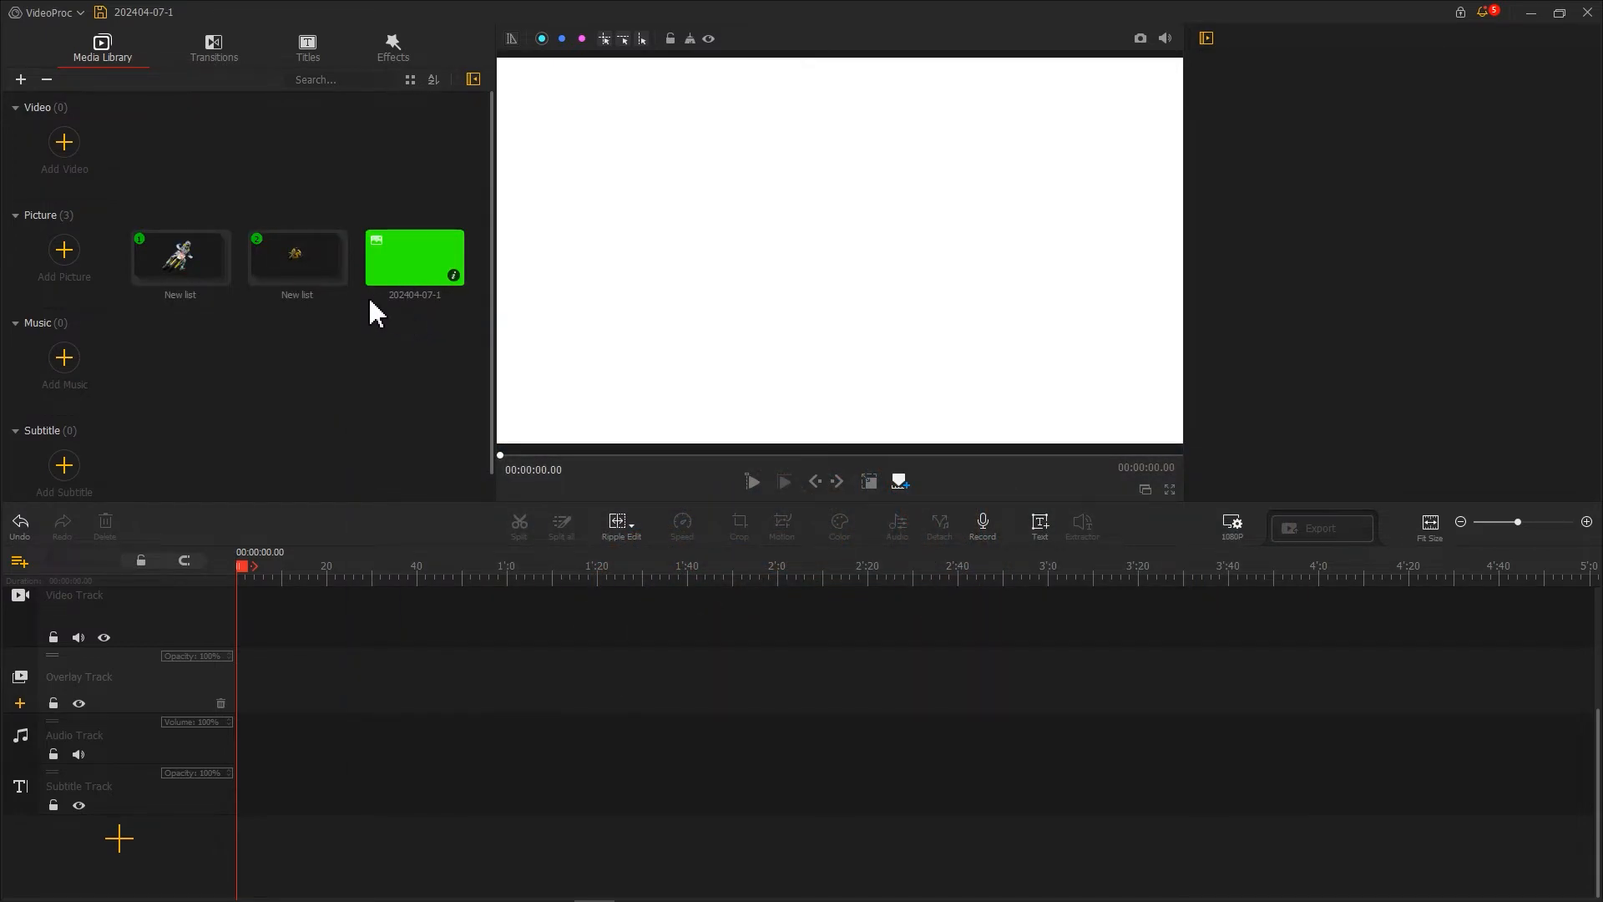
pyautogui.doubleClick(318, 284)
pyautogui.moveTo(197, 186); pyautogui.dragTo(243, 705)
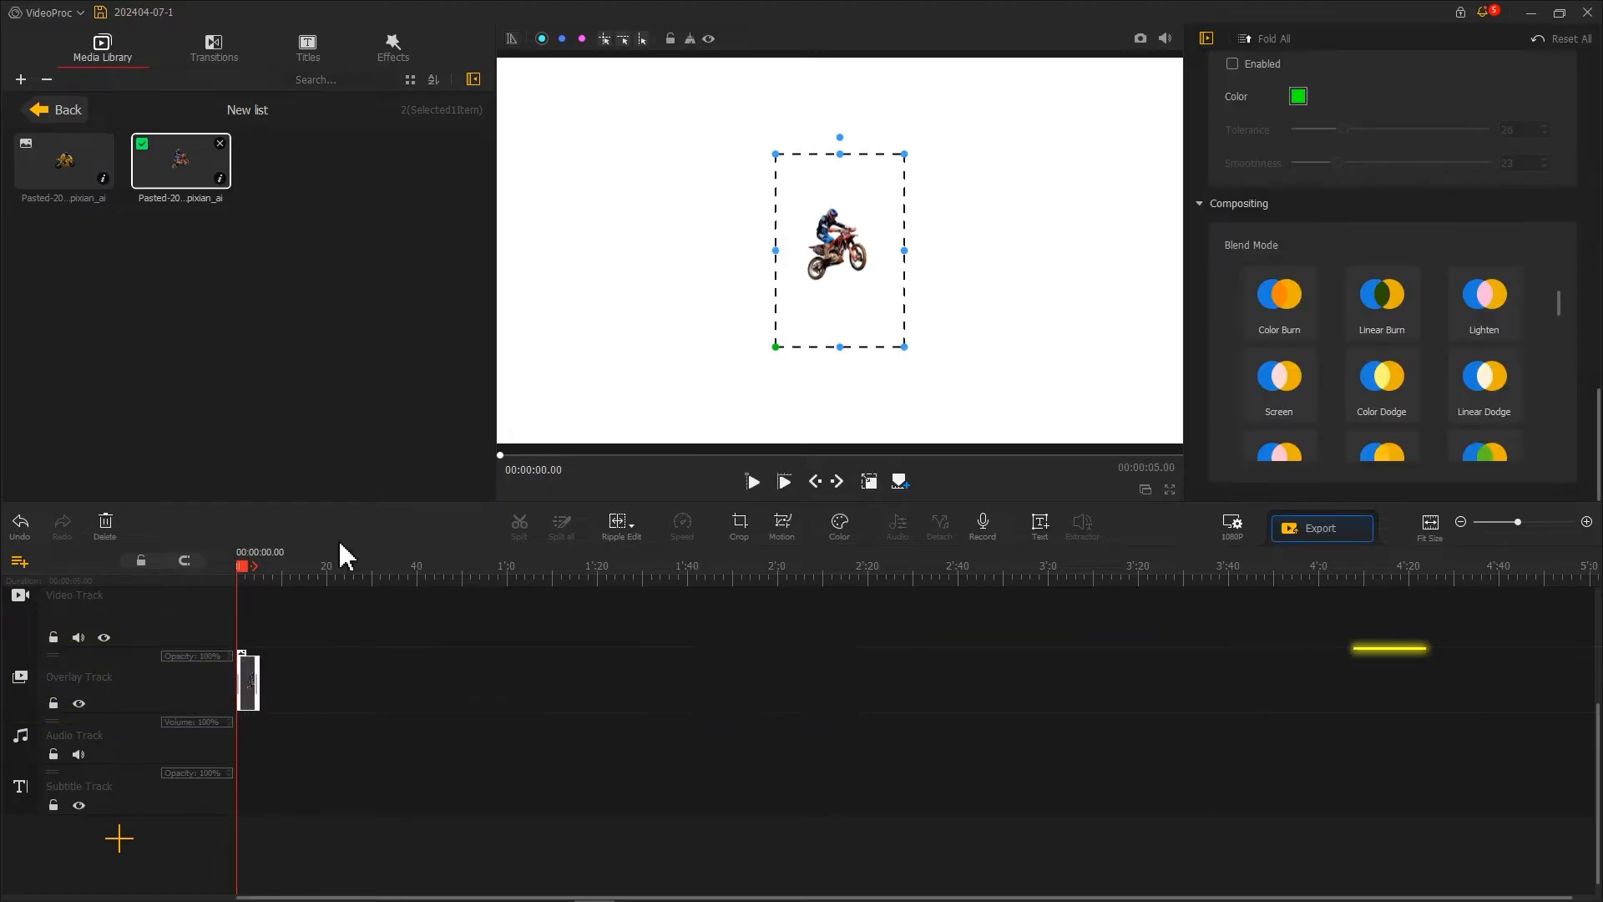
# Step: Enlarge the rider picture in the preview and move it so the rider sits in the left half of the frame
pyautogui.moveTo(898, 175); pyautogui.dragTo(927, 42)
pyautogui.moveTo(789, 165); pyautogui.dragTo(738, 212)
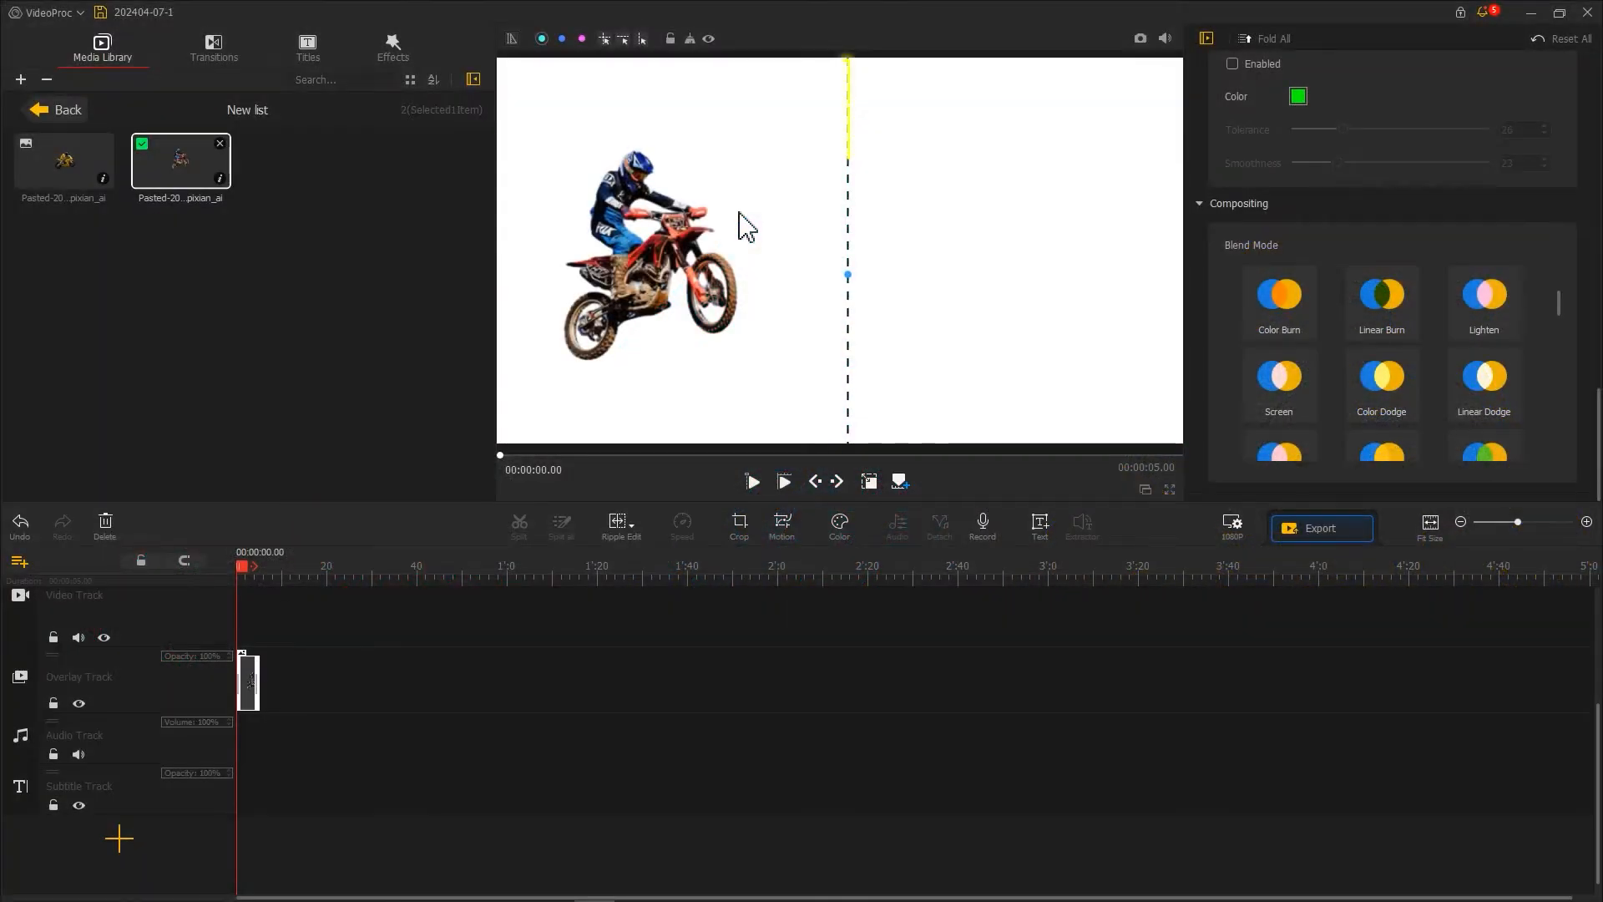
pyautogui.click(747, 225)
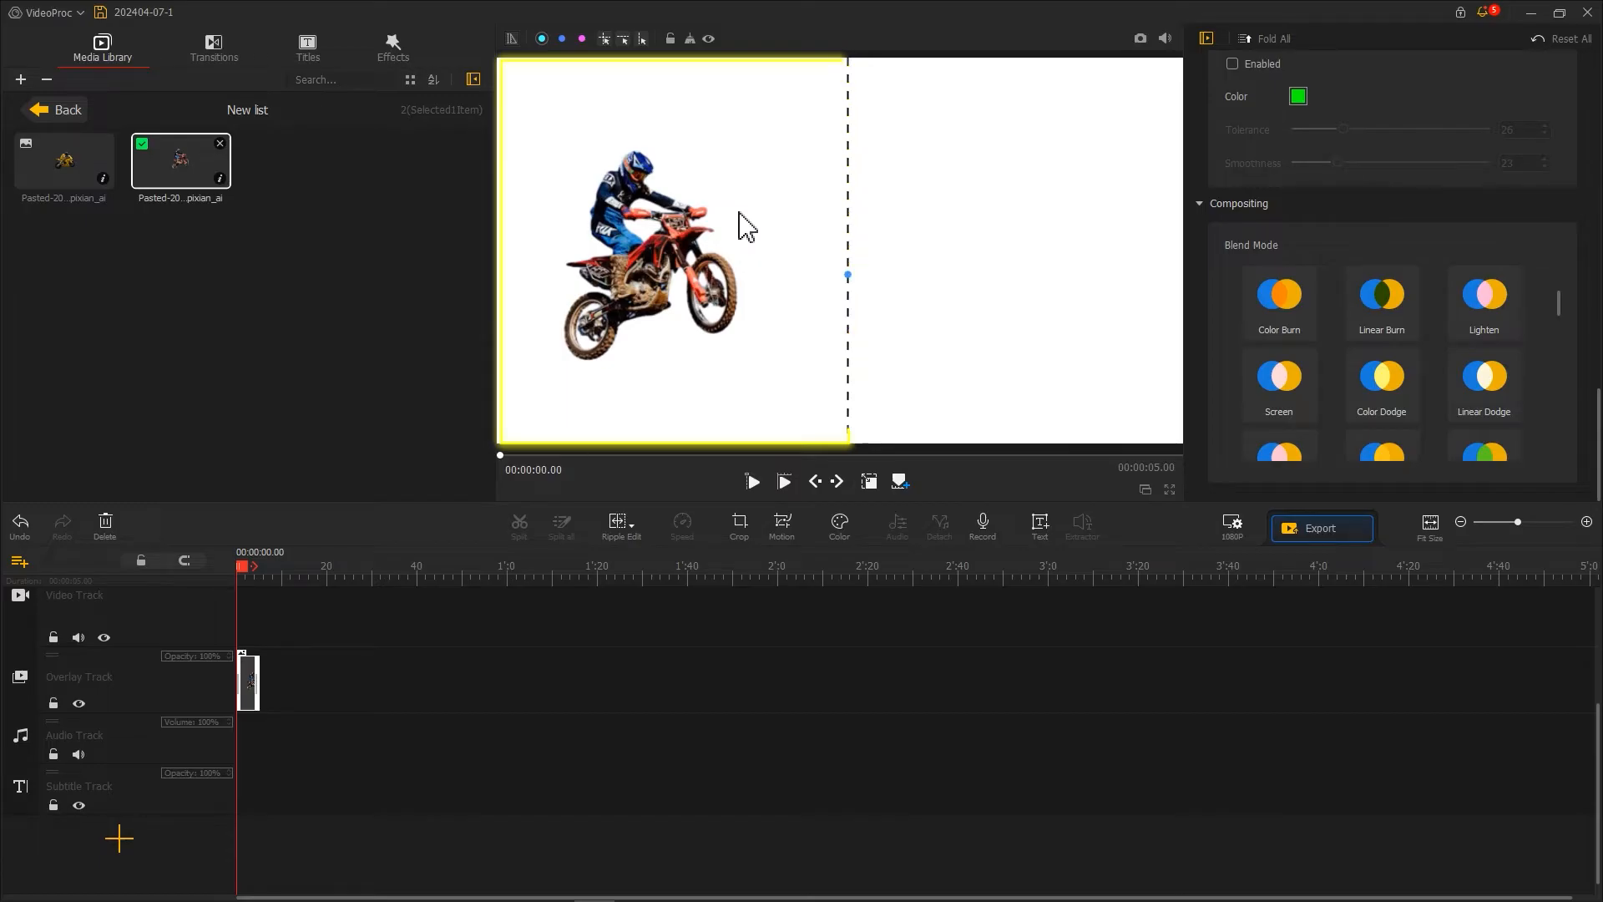
# Step: Add a motion keyframe at the rider clip's start, with a 408x612 frame moved vertically off the picture to (204,918)
pyautogui.click(784, 521)
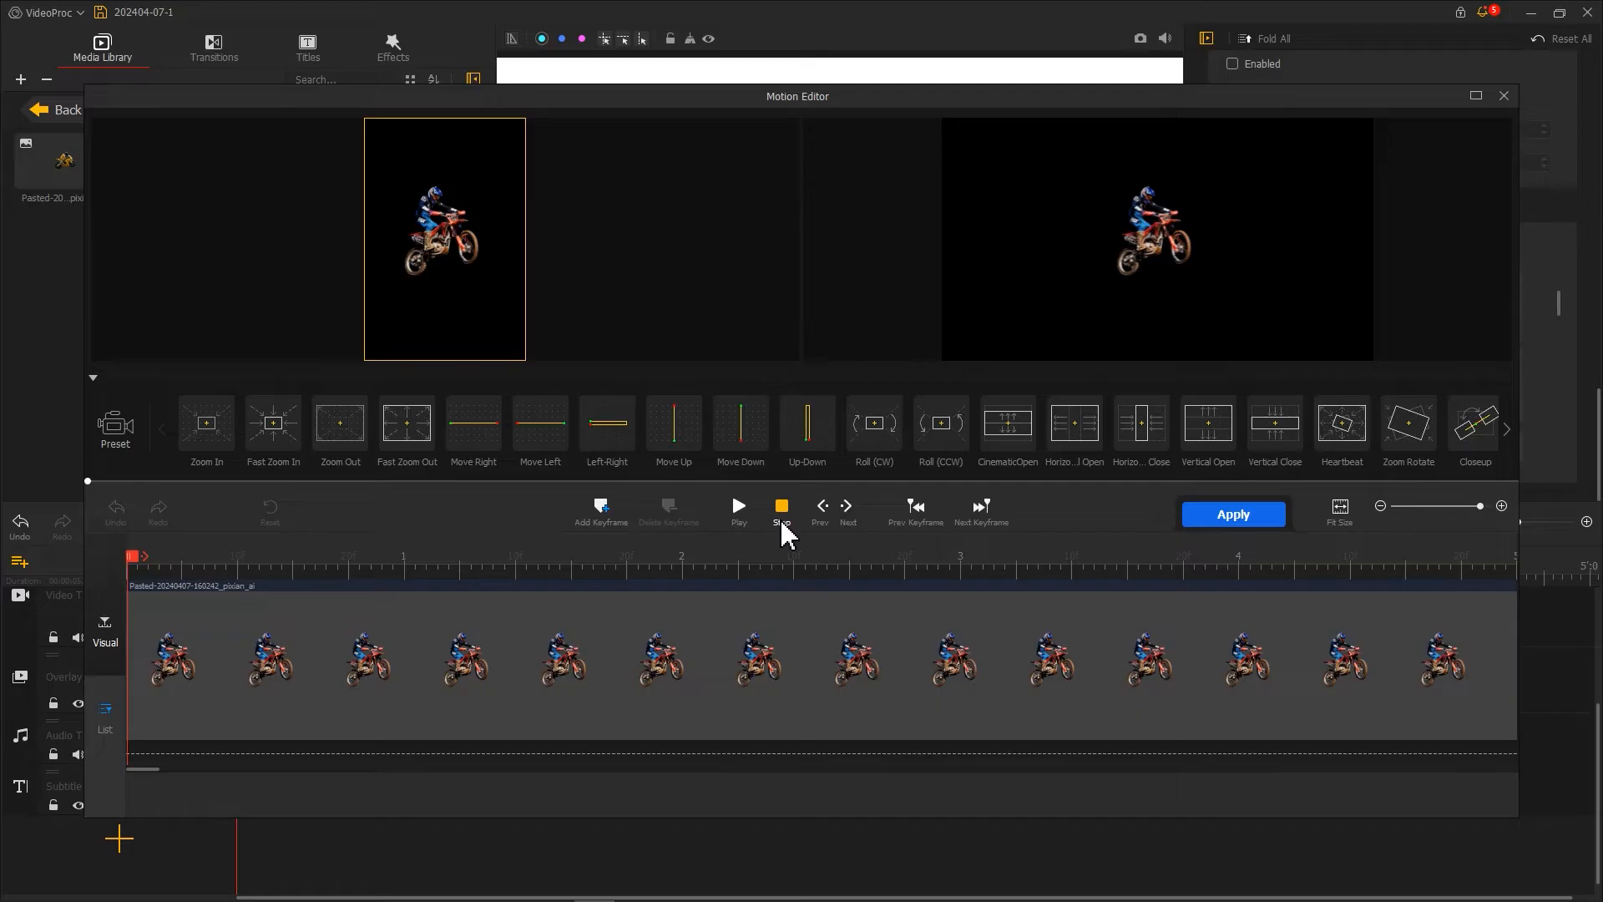
pyautogui.click(607, 511)
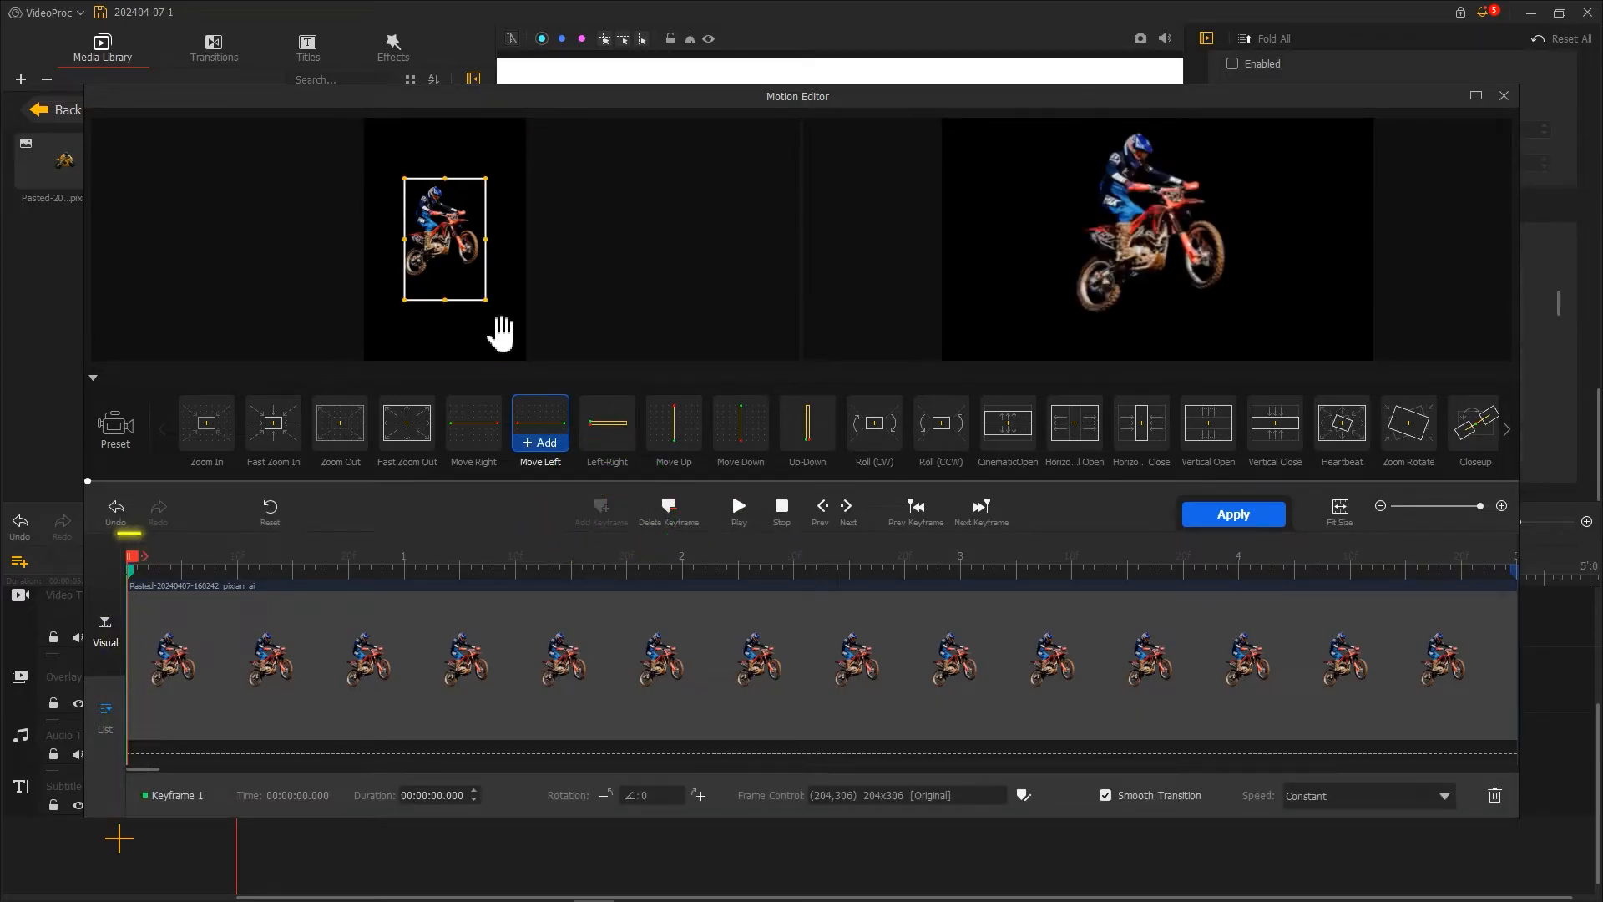
pyautogui.moveTo(454, 261); pyautogui.dragTo(417, 324)
pyautogui.moveTo(444, 240); pyautogui.dragTo(524, 124)
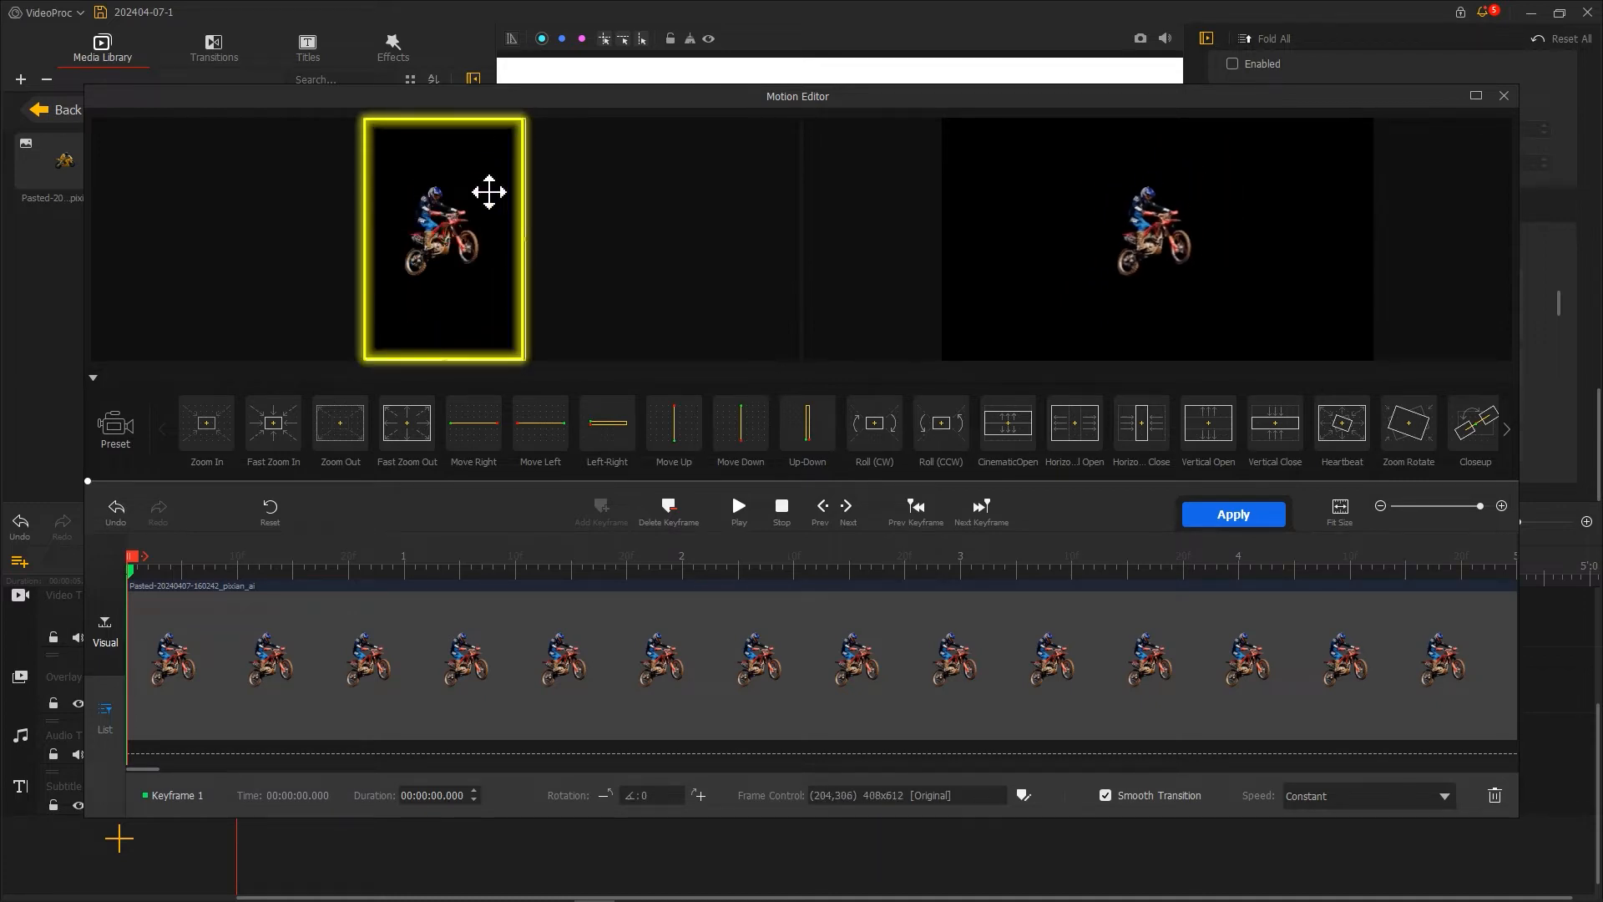
pyautogui.moveTo(471, 296); pyautogui.dragTo(474, 69)
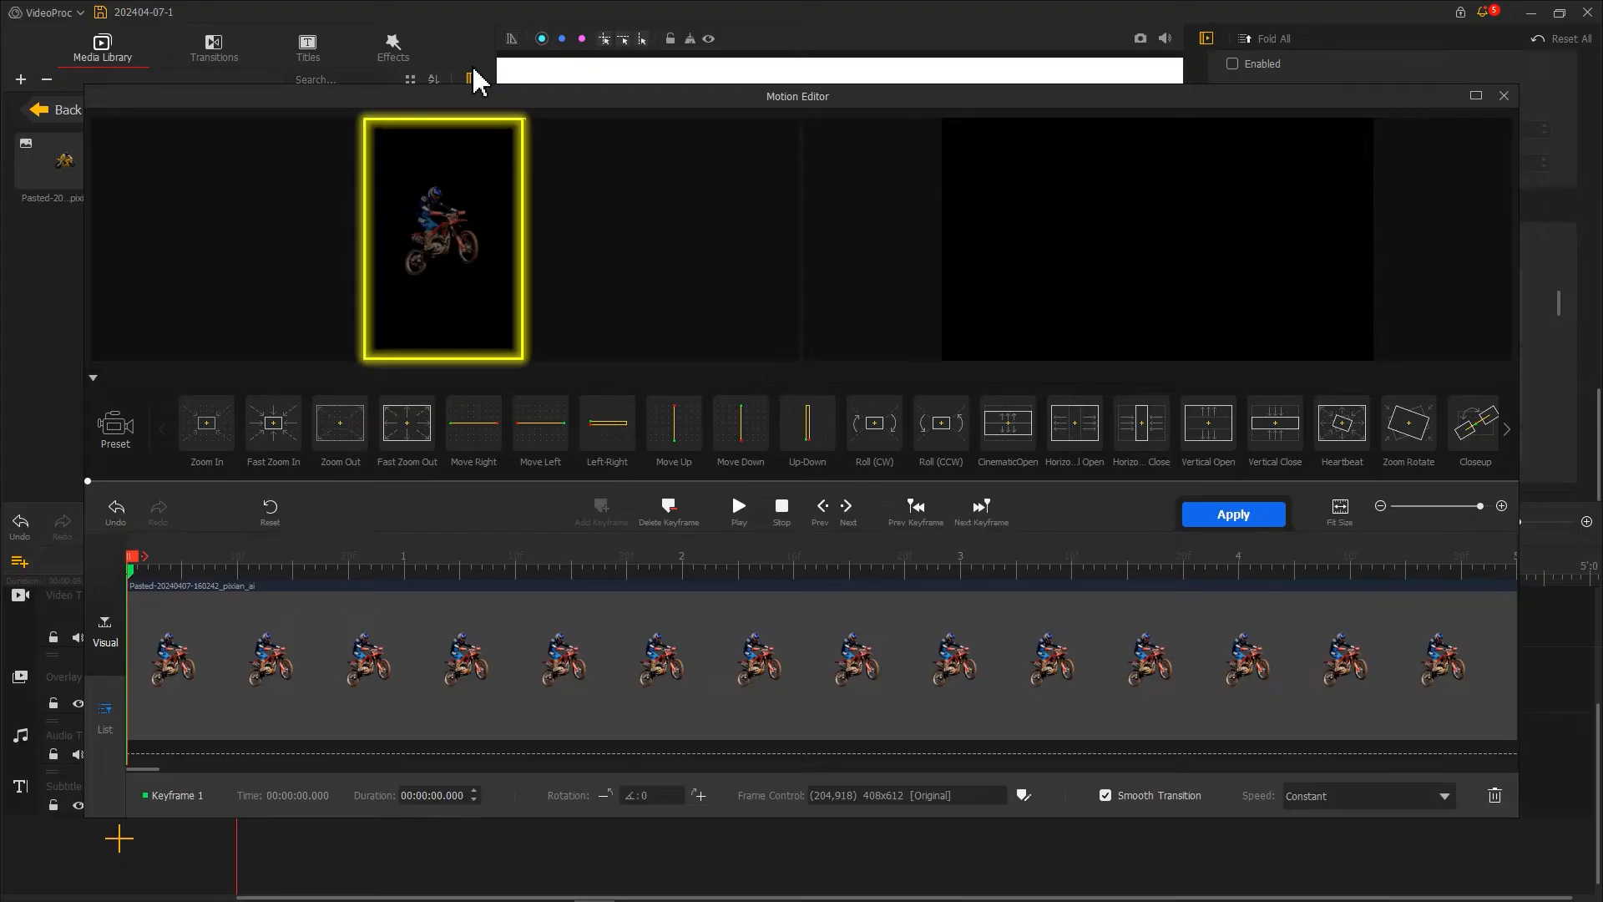
# Step: Add a second motion keyframe at 1 second and move its frame back over the whole picture at (204,306)
pyautogui.moveTo(130, 557); pyautogui.dragTo(418, 568)
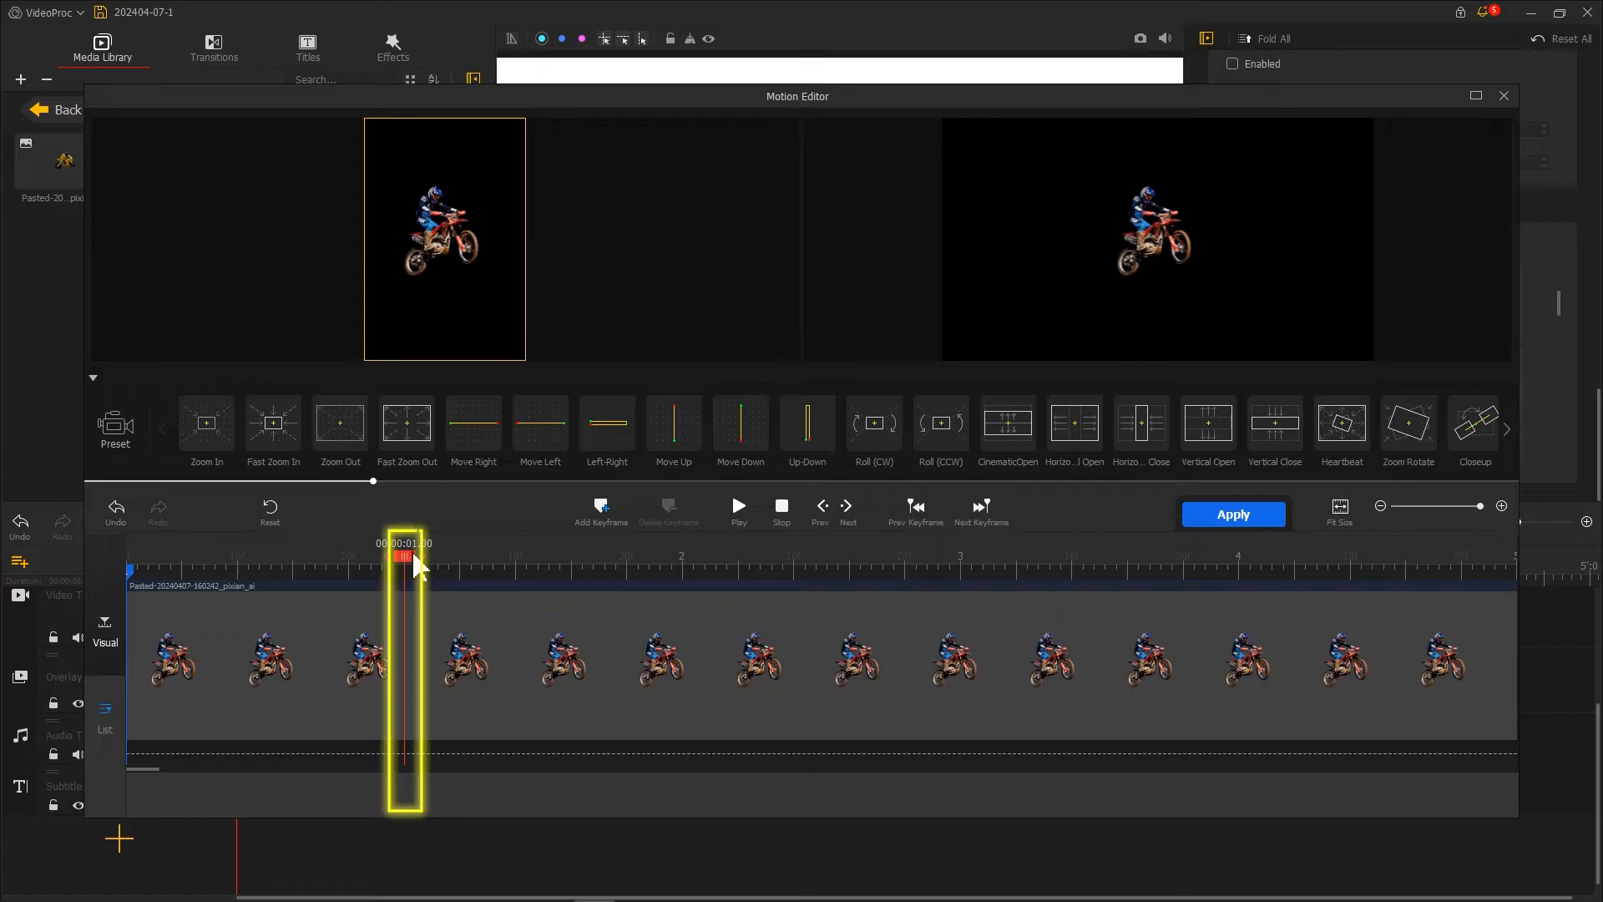
pyautogui.click(601, 509)
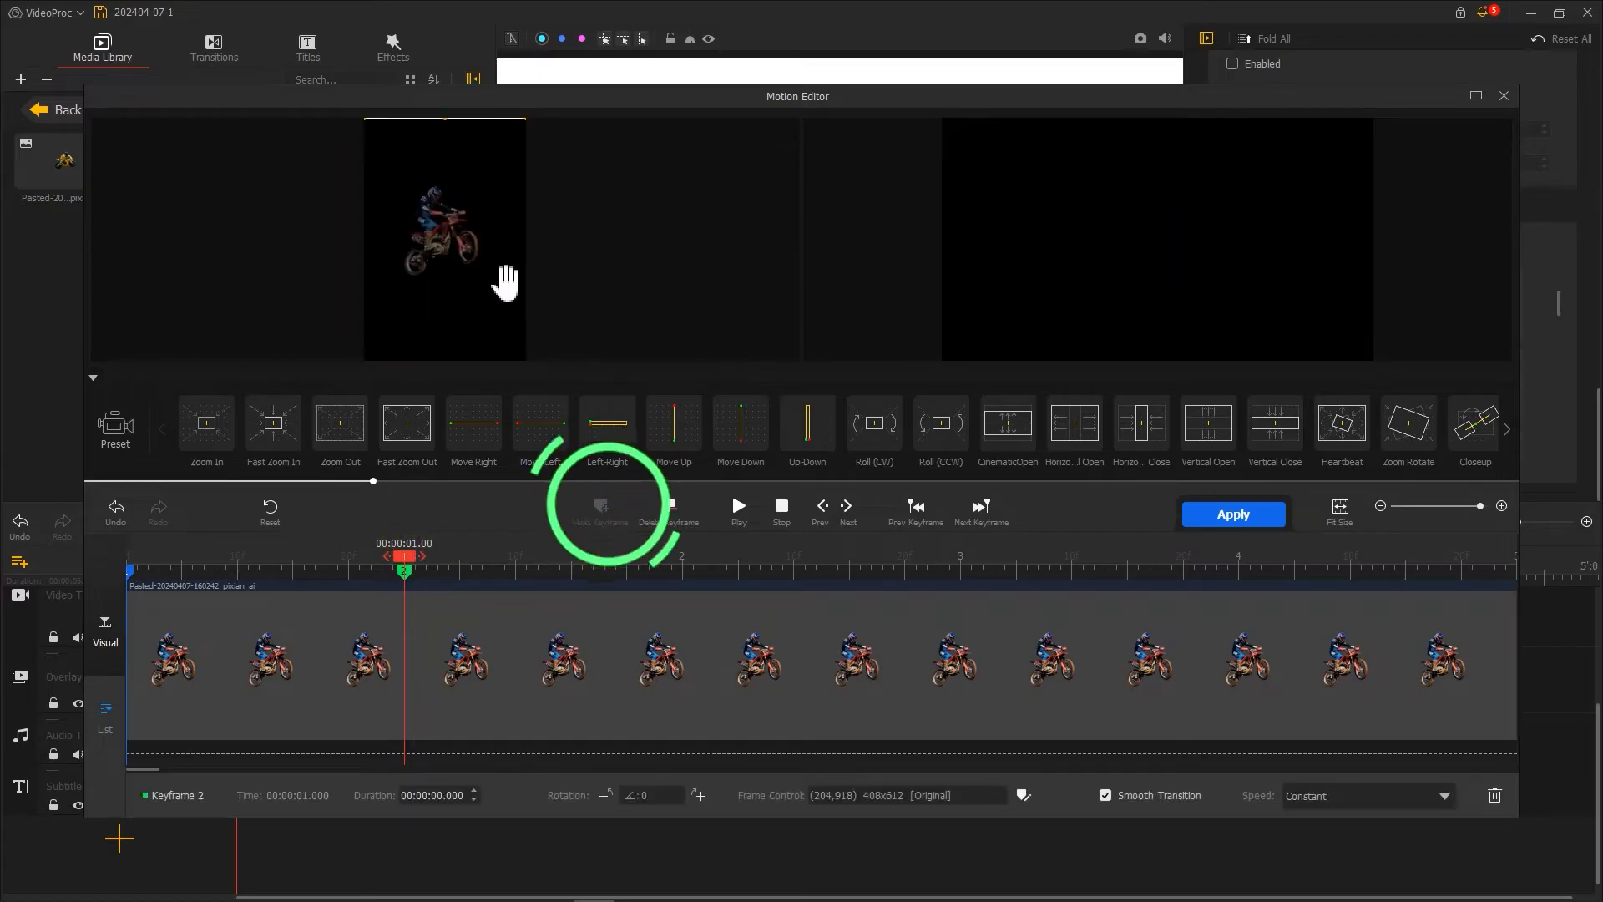
pyautogui.moveTo(509, 258); pyautogui.dragTo(480, 273)
pyautogui.moveTo(494, 122); pyautogui.dragTo(501, 340)
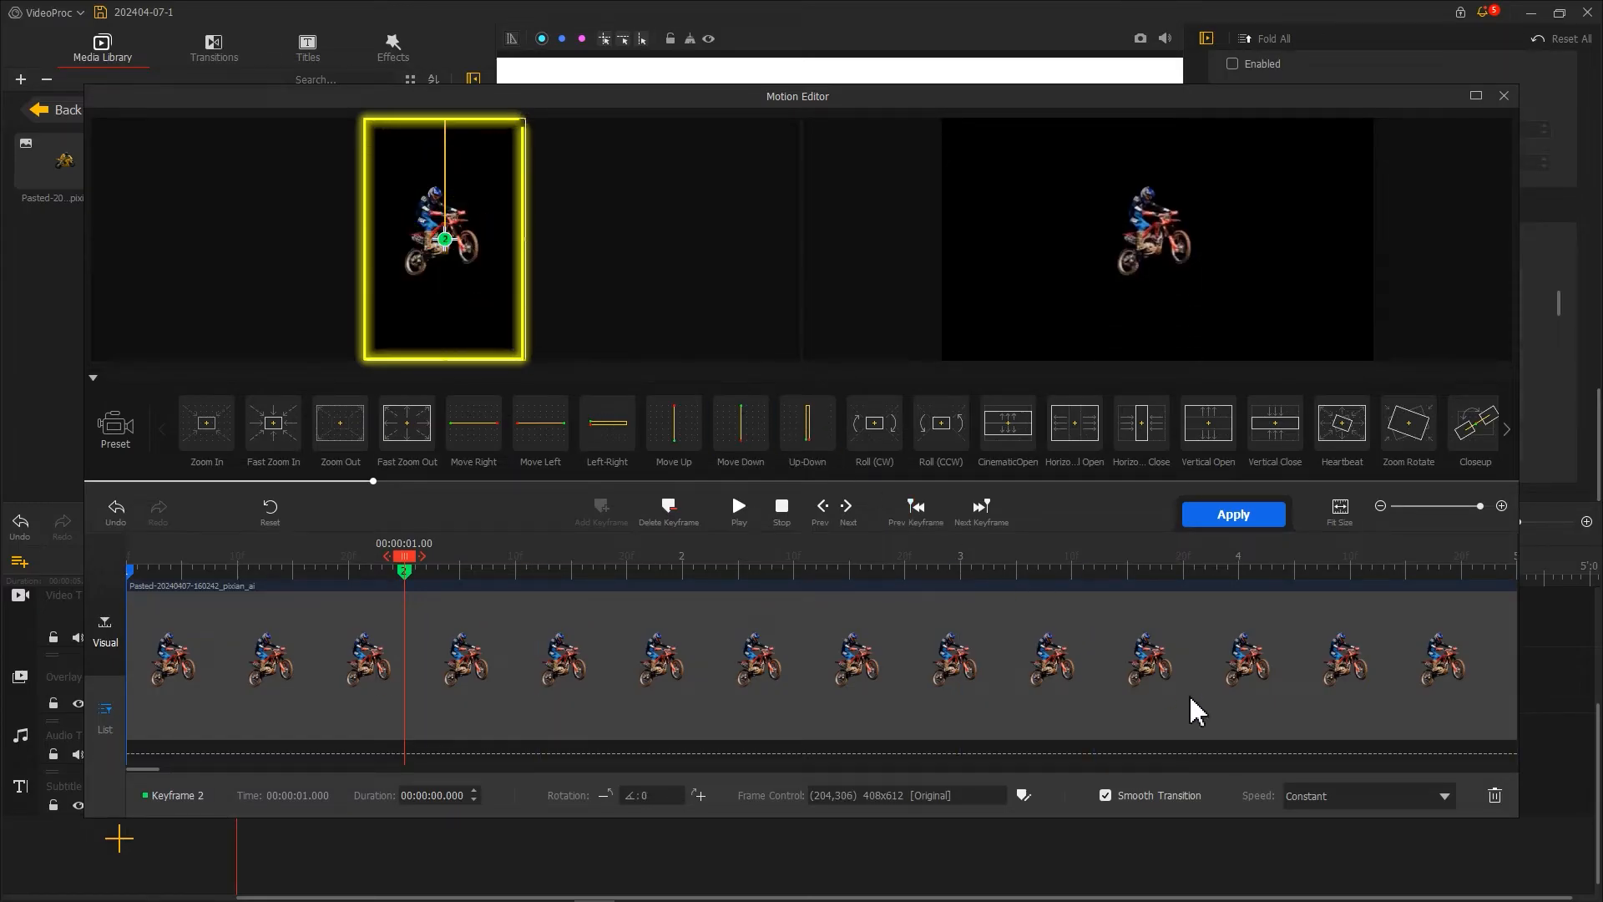
# Step: Set the second keyframe's speed to Smooth Speed Down 1 and apply the motion to the rider clip
pyautogui.click(1370, 800)
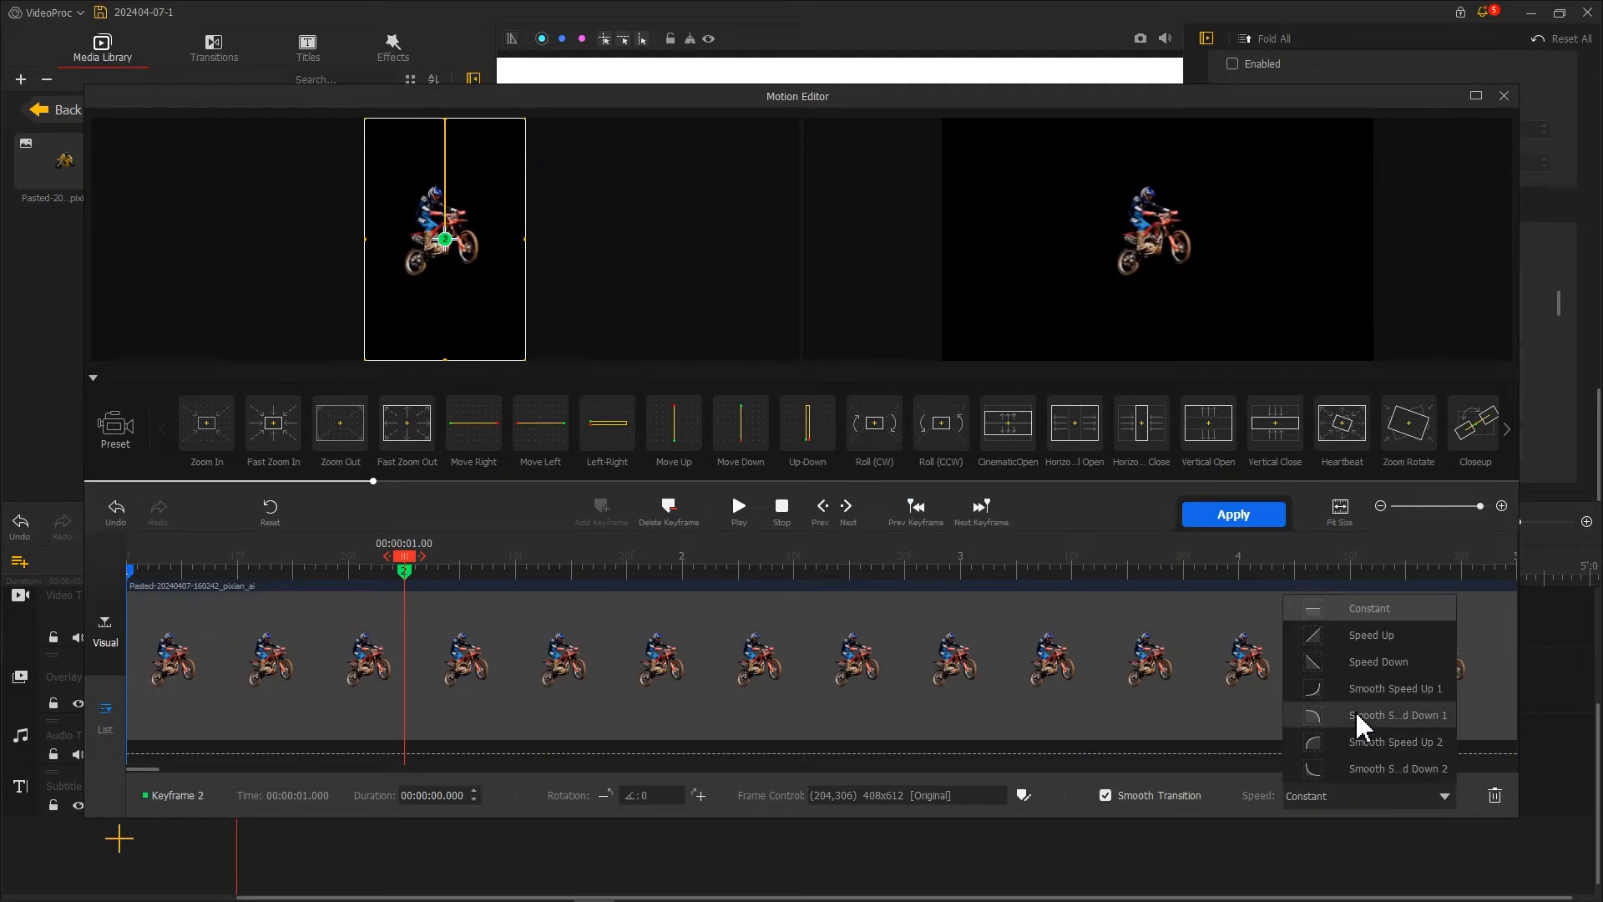
pyautogui.click(1361, 718)
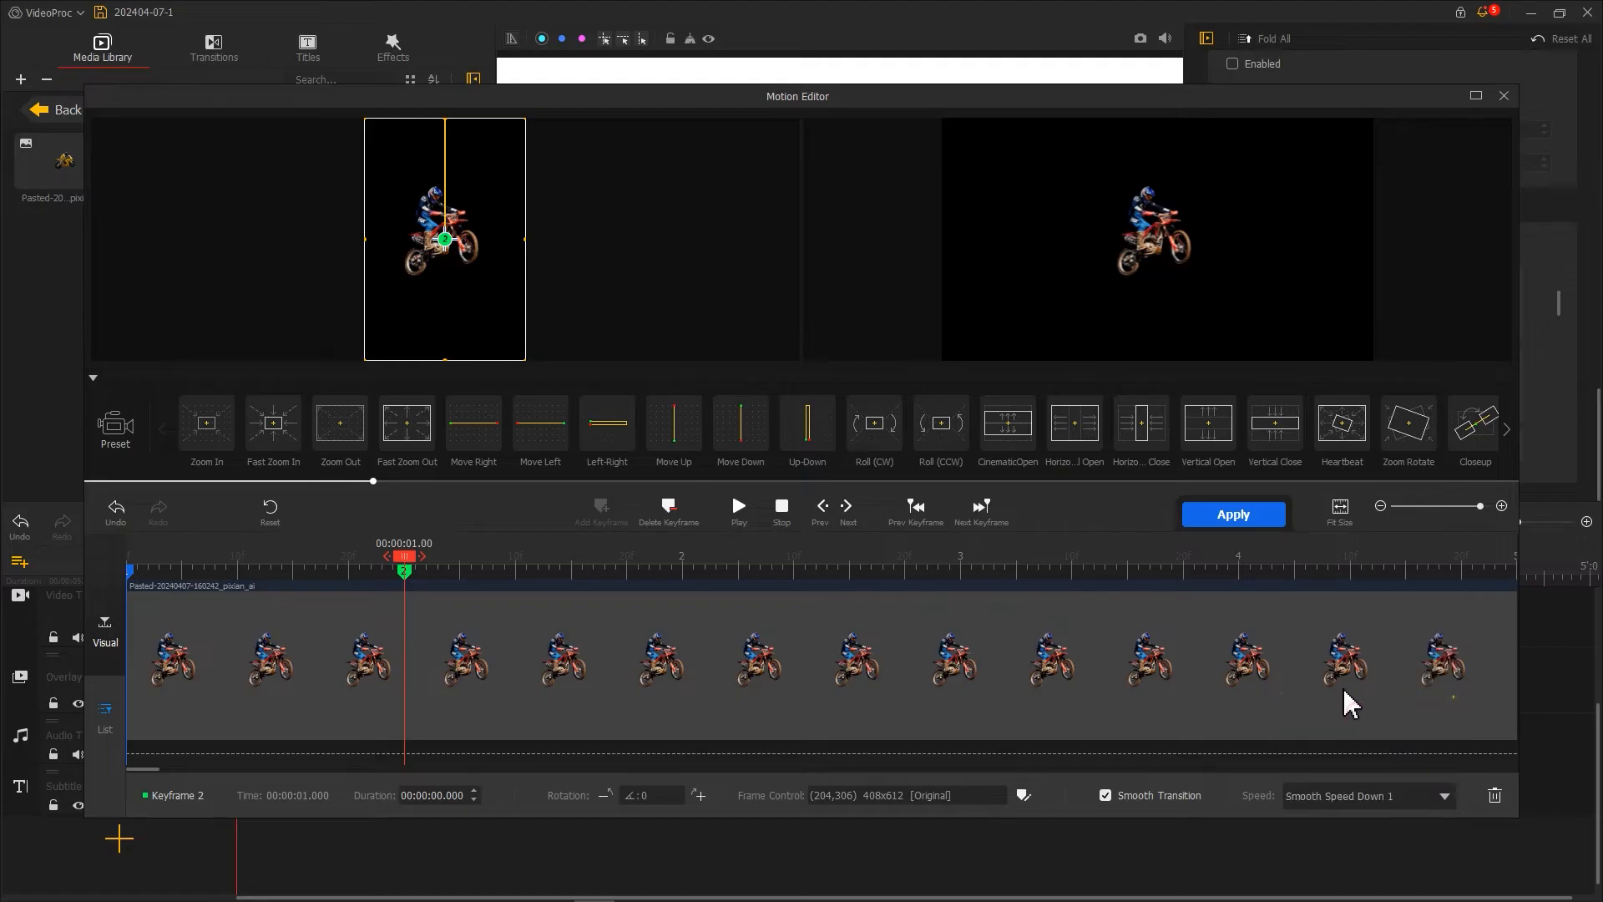
pyautogui.click(1235, 517)
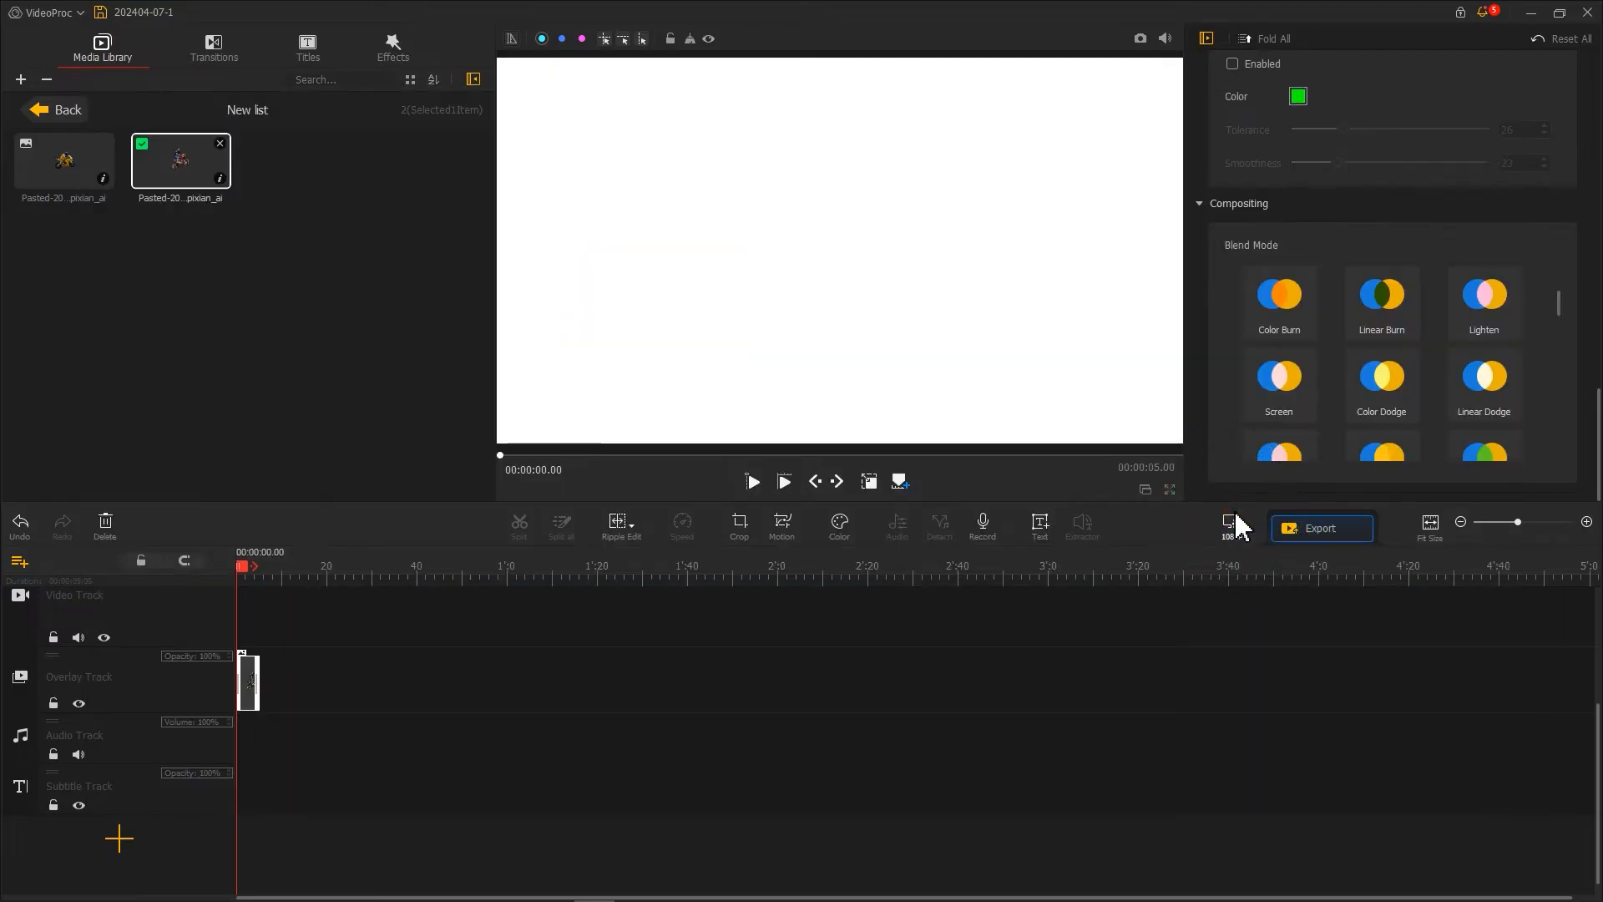
# Step: Turn the rider clip black and white by setting saturation to -100, contrast to 16 and exposure to 18, and apply the color changes
pyautogui.scroll(3, 866, 576)
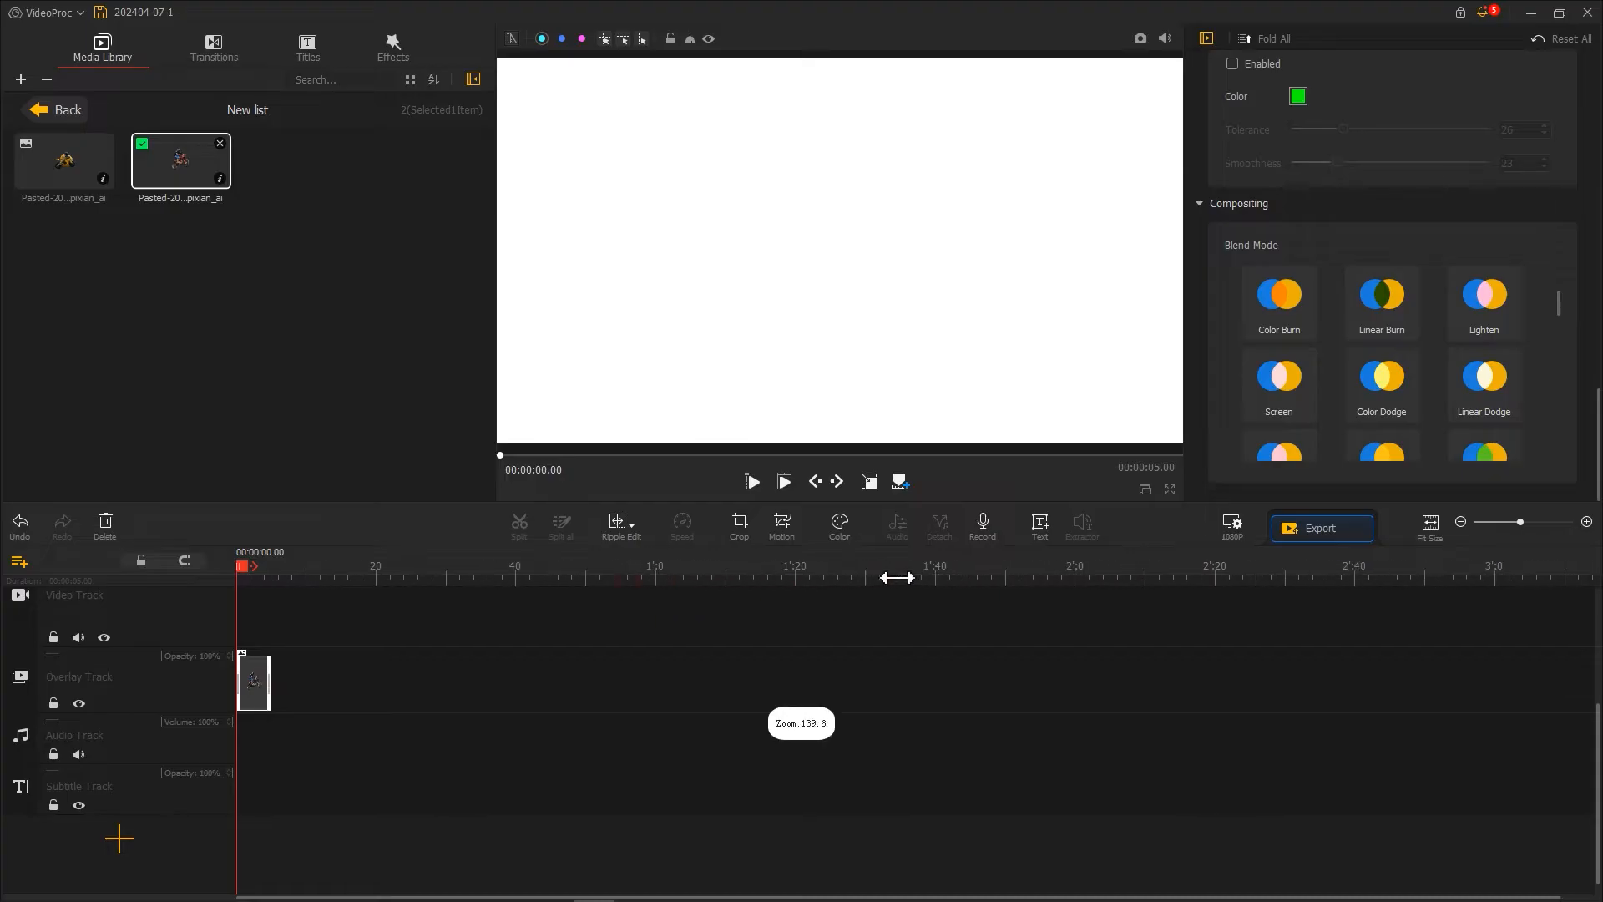
pyautogui.click(836, 531)
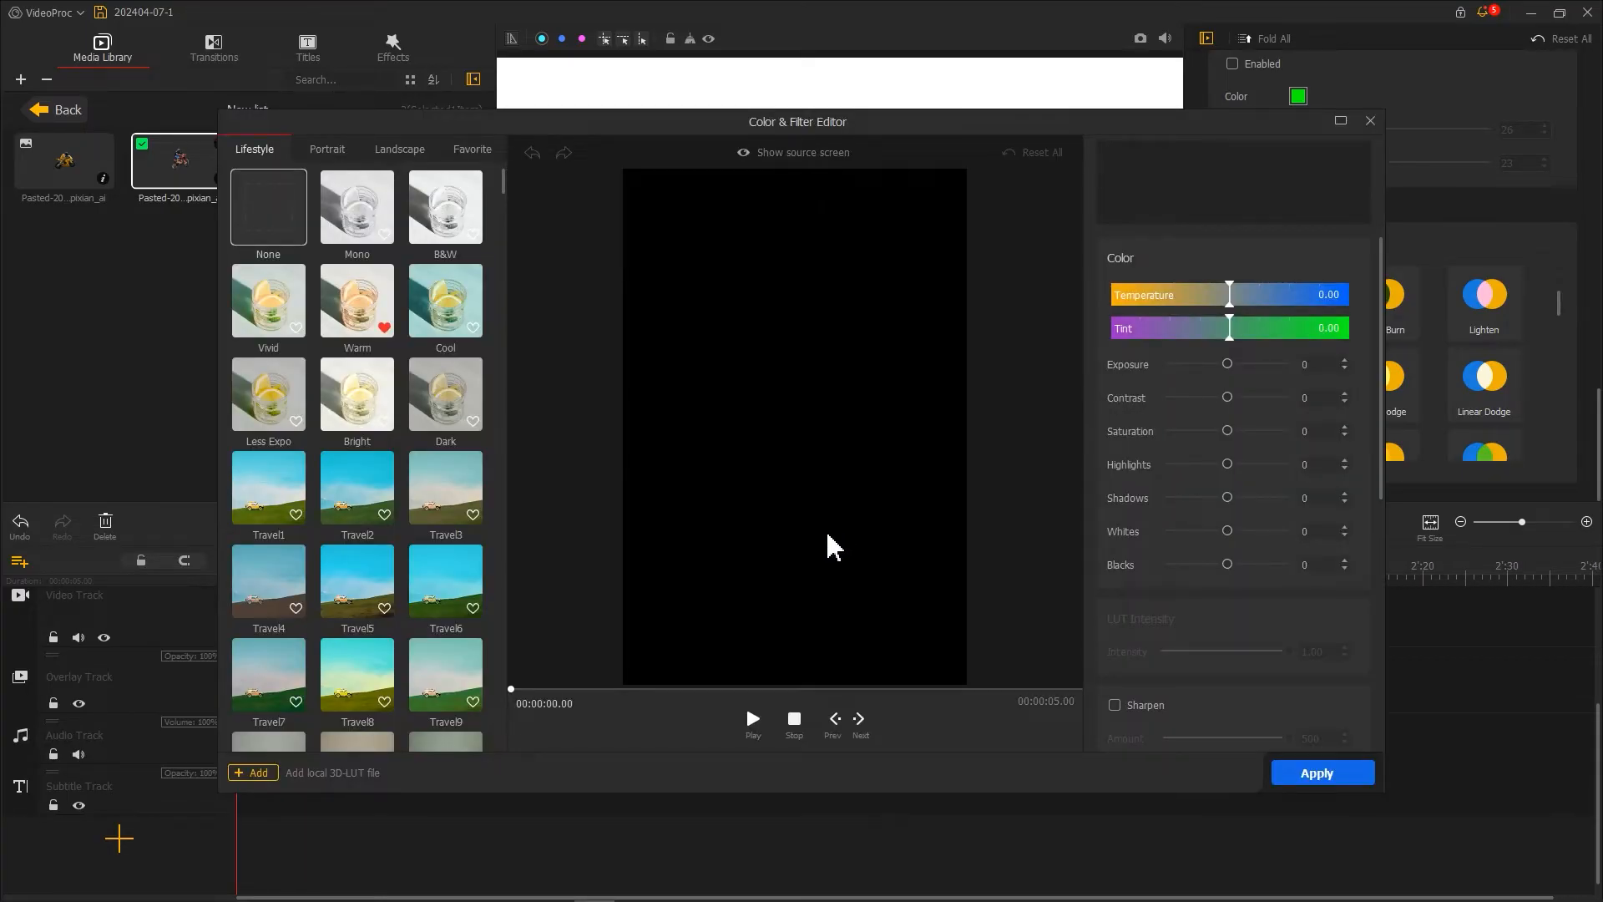
pyautogui.moveTo(512, 688); pyautogui.dragTo(594, 689)
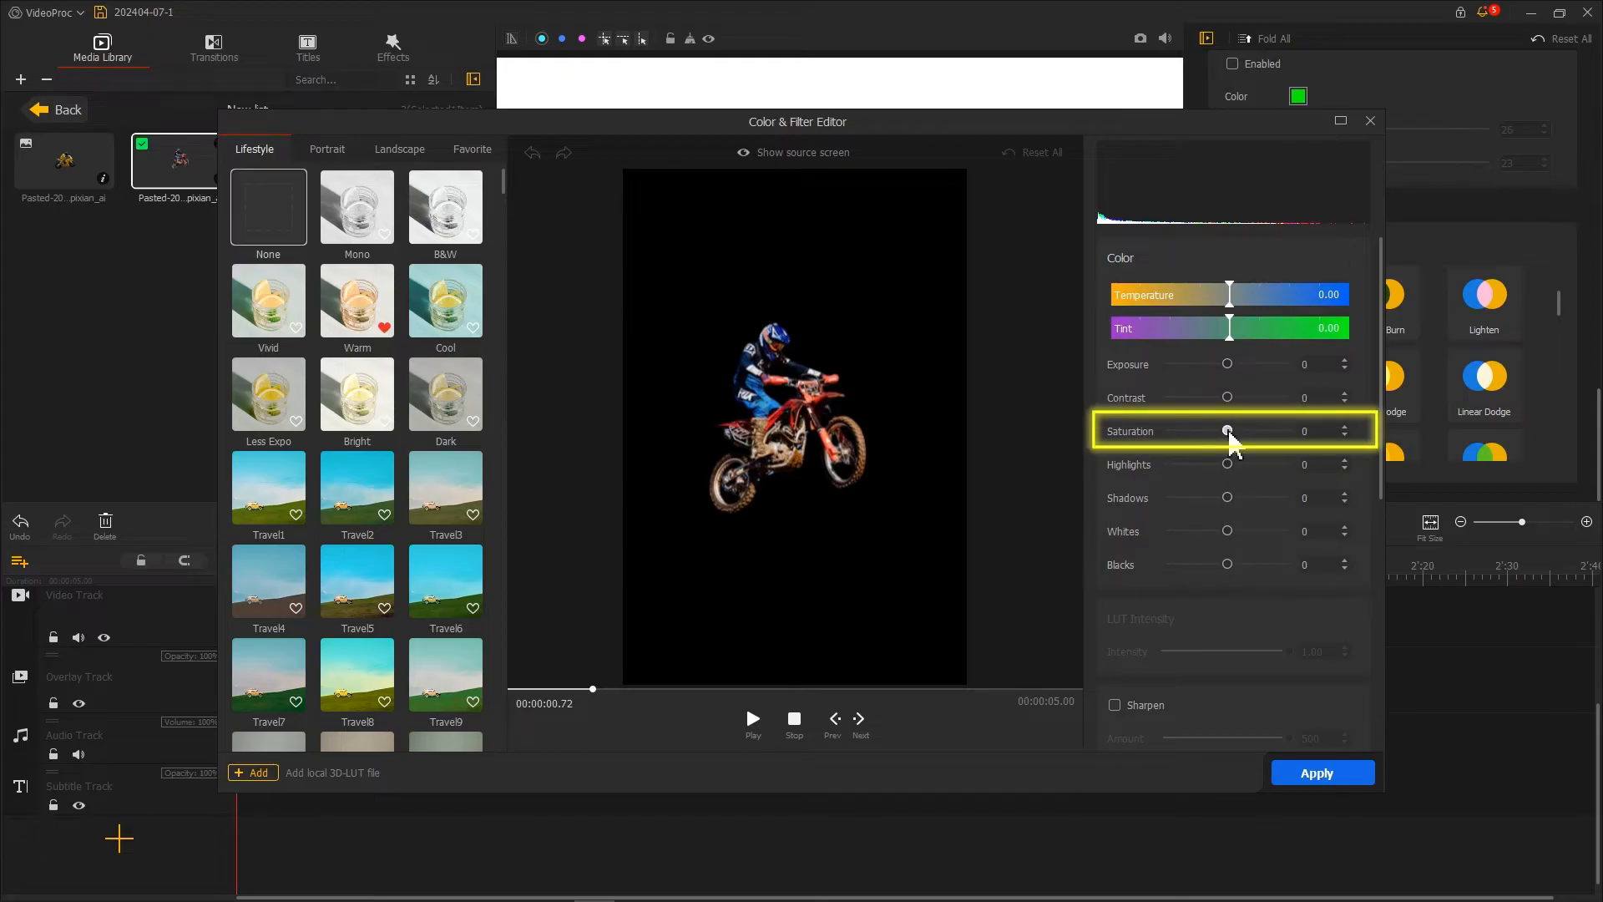
pyautogui.moveTo(1228, 431); pyautogui.dragTo(1149, 439)
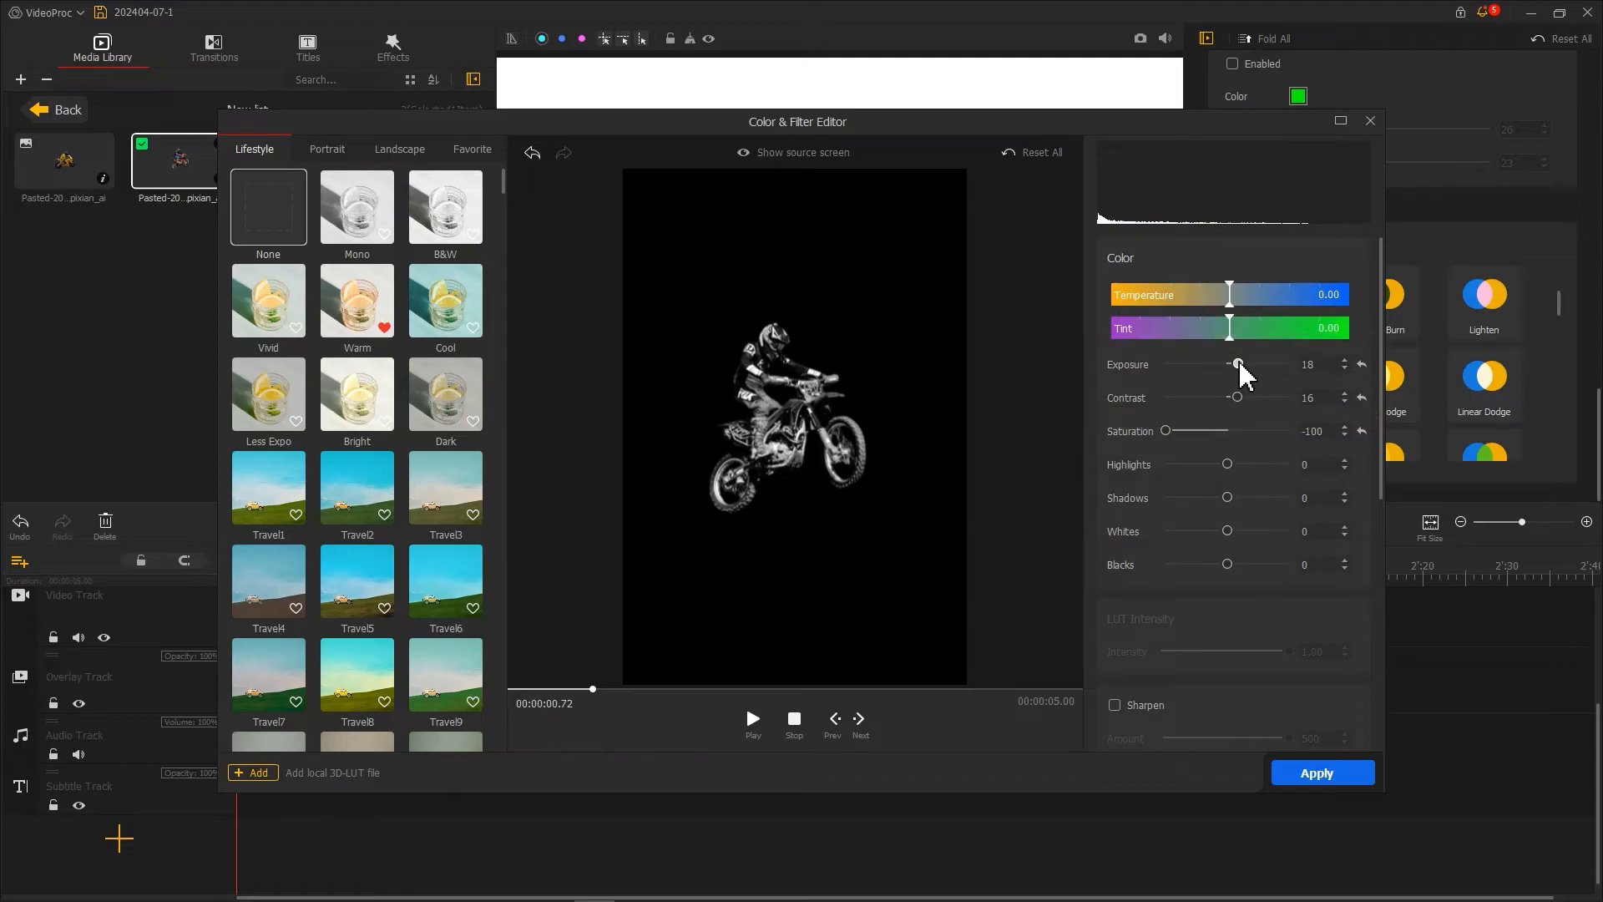
pyautogui.click(1328, 772)
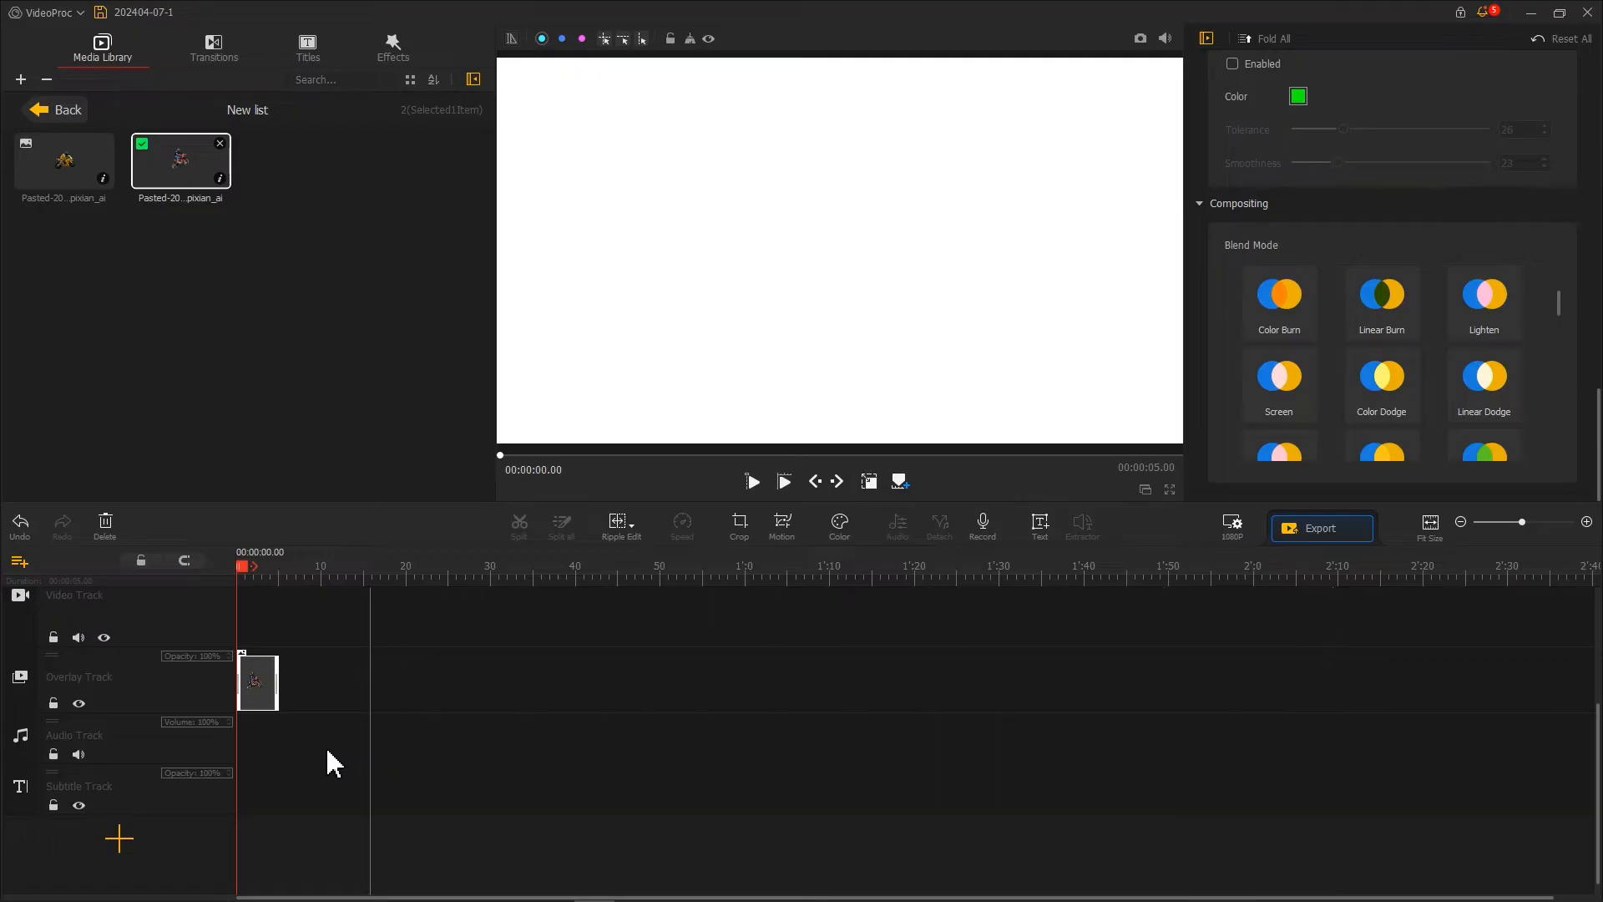
# Step: Add two more overlay tracks to the timeline
pyautogui.click(21, 703)
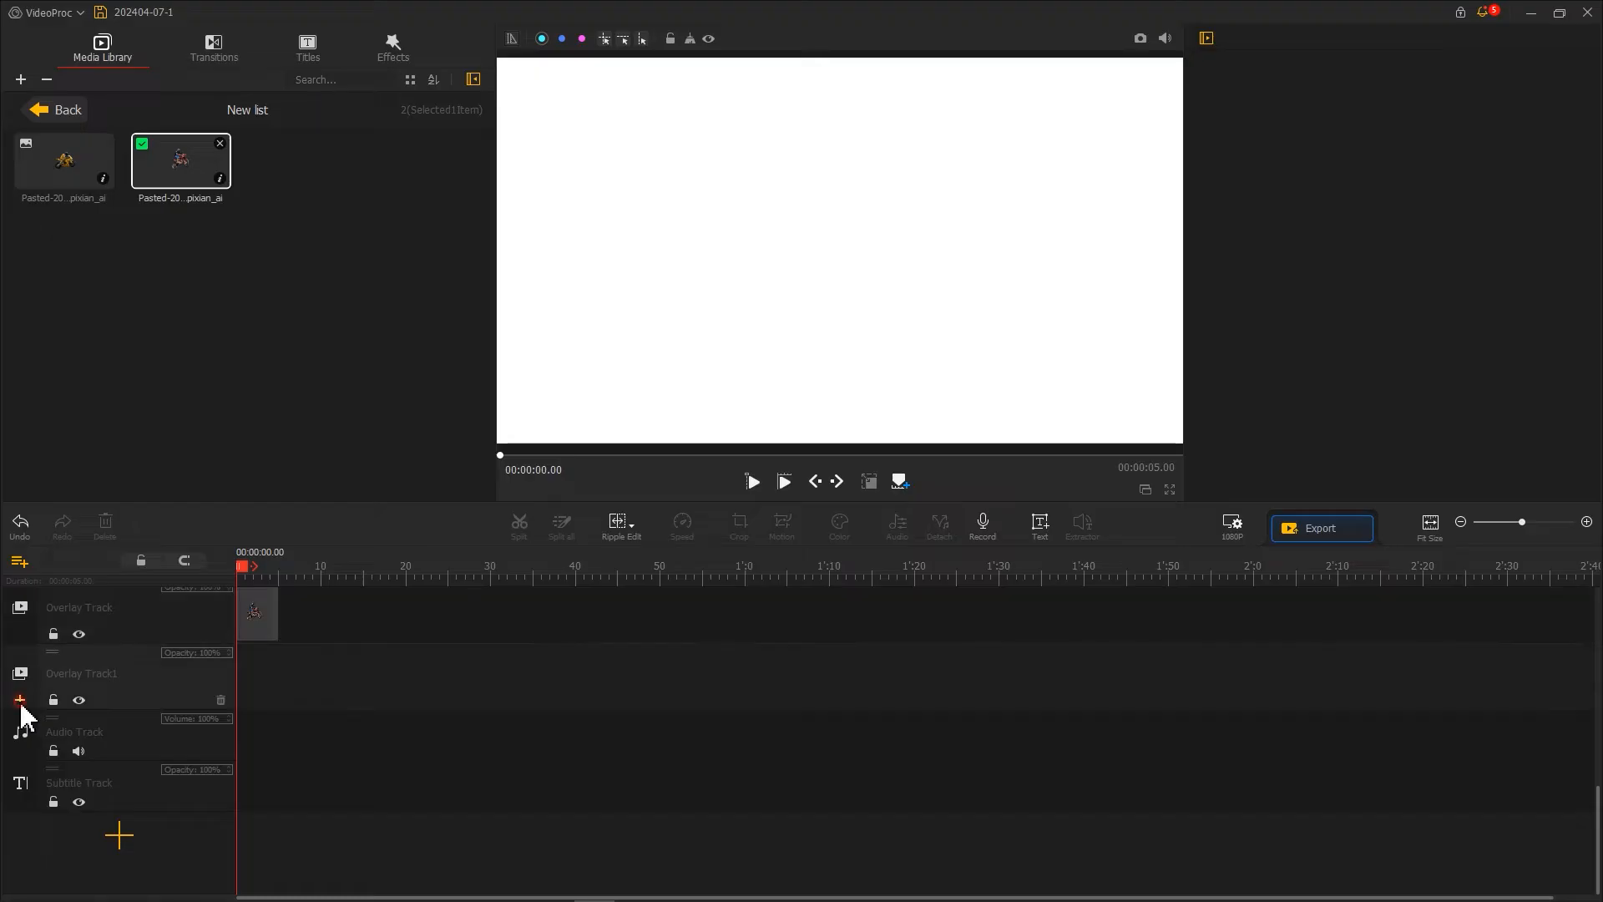
pyautogui.click(21, 703)
pyautogui.scroll(4, 235, 695)
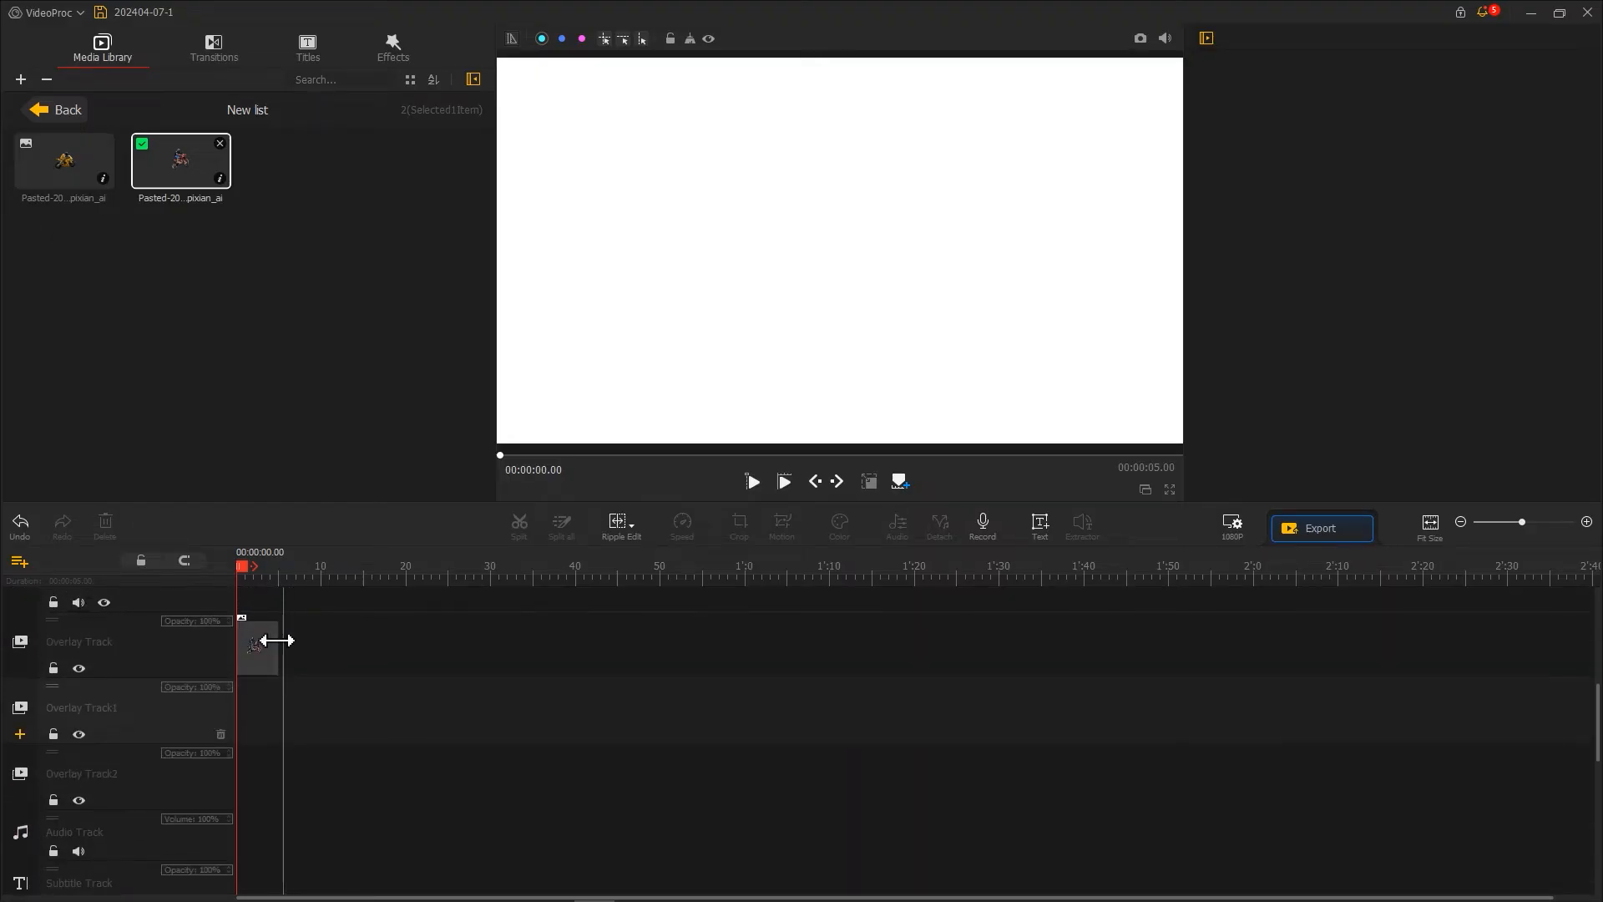
# Step: Place the green color snapshot at the start of Overlay Track1 and squash it vertically into a thin horizontal bar
pyautogui.click(33, 115)
pyautogui.moveTo(415, 255); pyautogui.dragTo(228, 735)
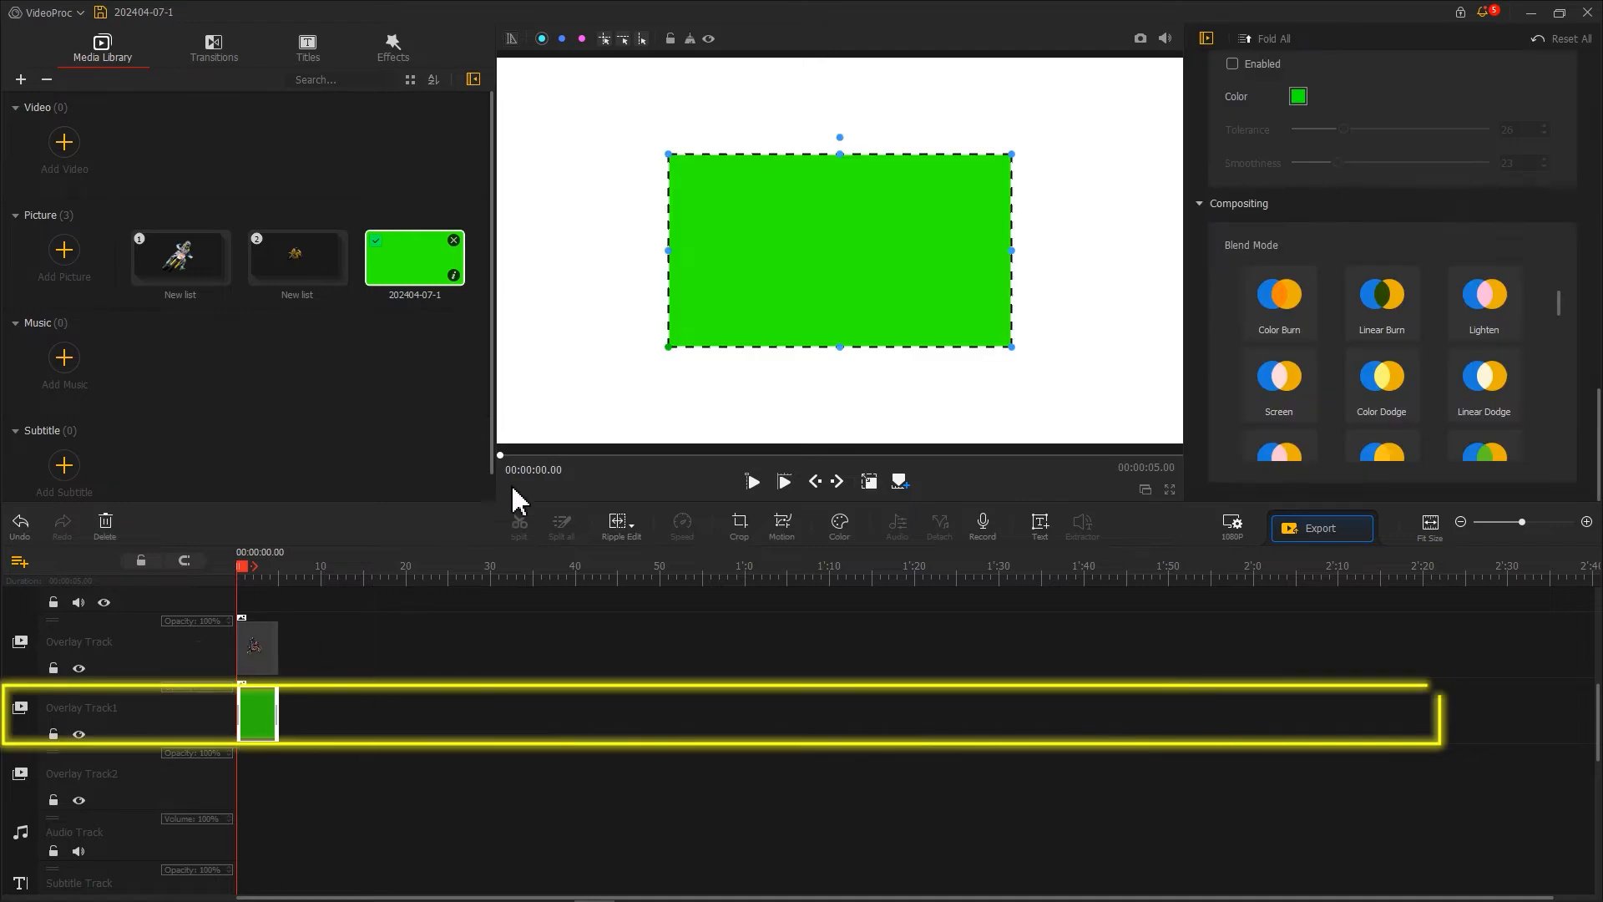
pyautogui.moveTo(841, 346); pyautogui.dragTo(837, 250)
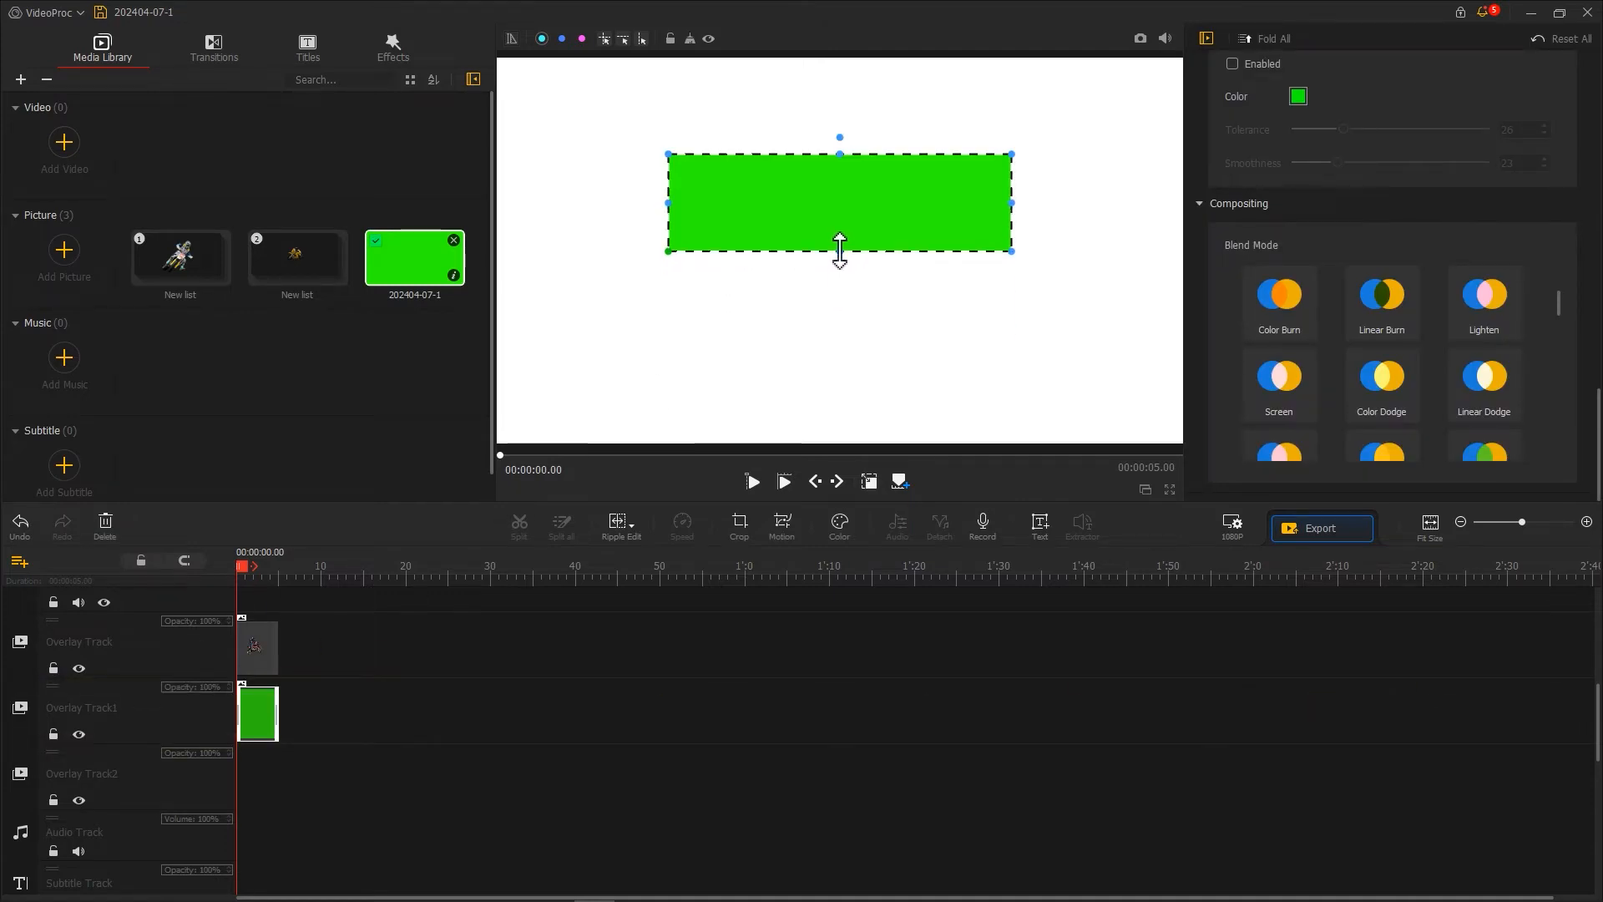
pyautogui.moveTo(837, 156); pyautogui.dragTo(837, 214)
# Step: Position the green bar so that it overlaps the rider's bike, checking against the frame at 2.43 seconds
pyautogui.moveTo(861, 238); pyautogui.dragTo(857, 267)
pyautogui.moveTo(238, 574); pyautogui.dragTo(258, 571)
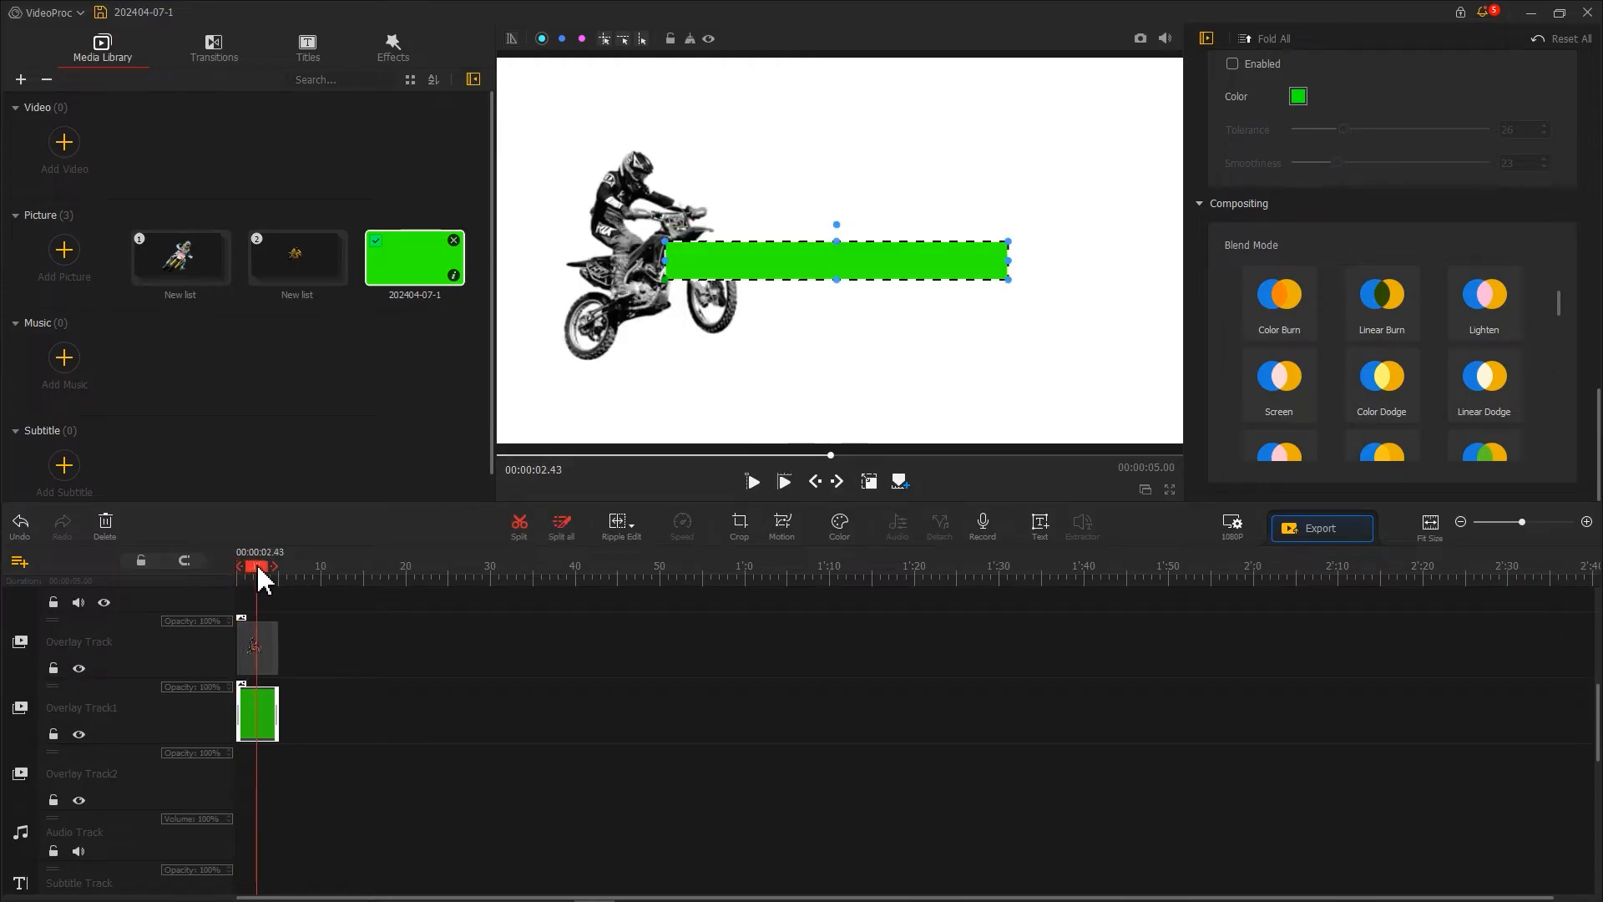
pyautogui.moveTo(793, 257); pyautogui.dragTo(748, 251)
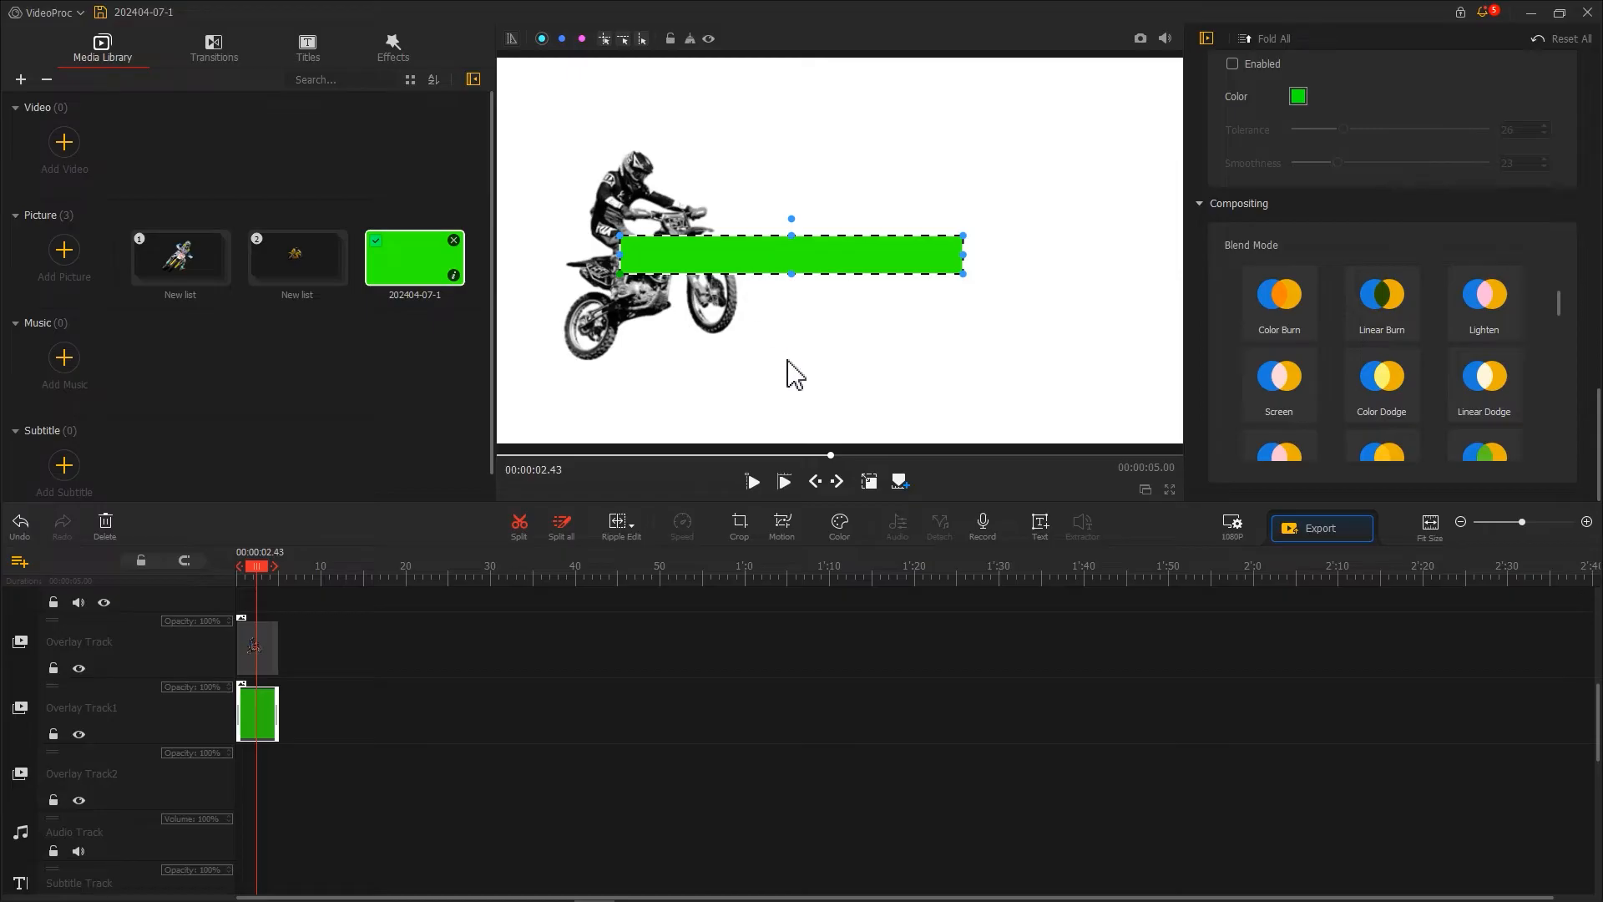
# Step: Add a motion keyframe at the start of the green clip, enlarge its frame to 1920x1080 and move it off the picture to (-960,540)
pyautogui.click(784, 526)
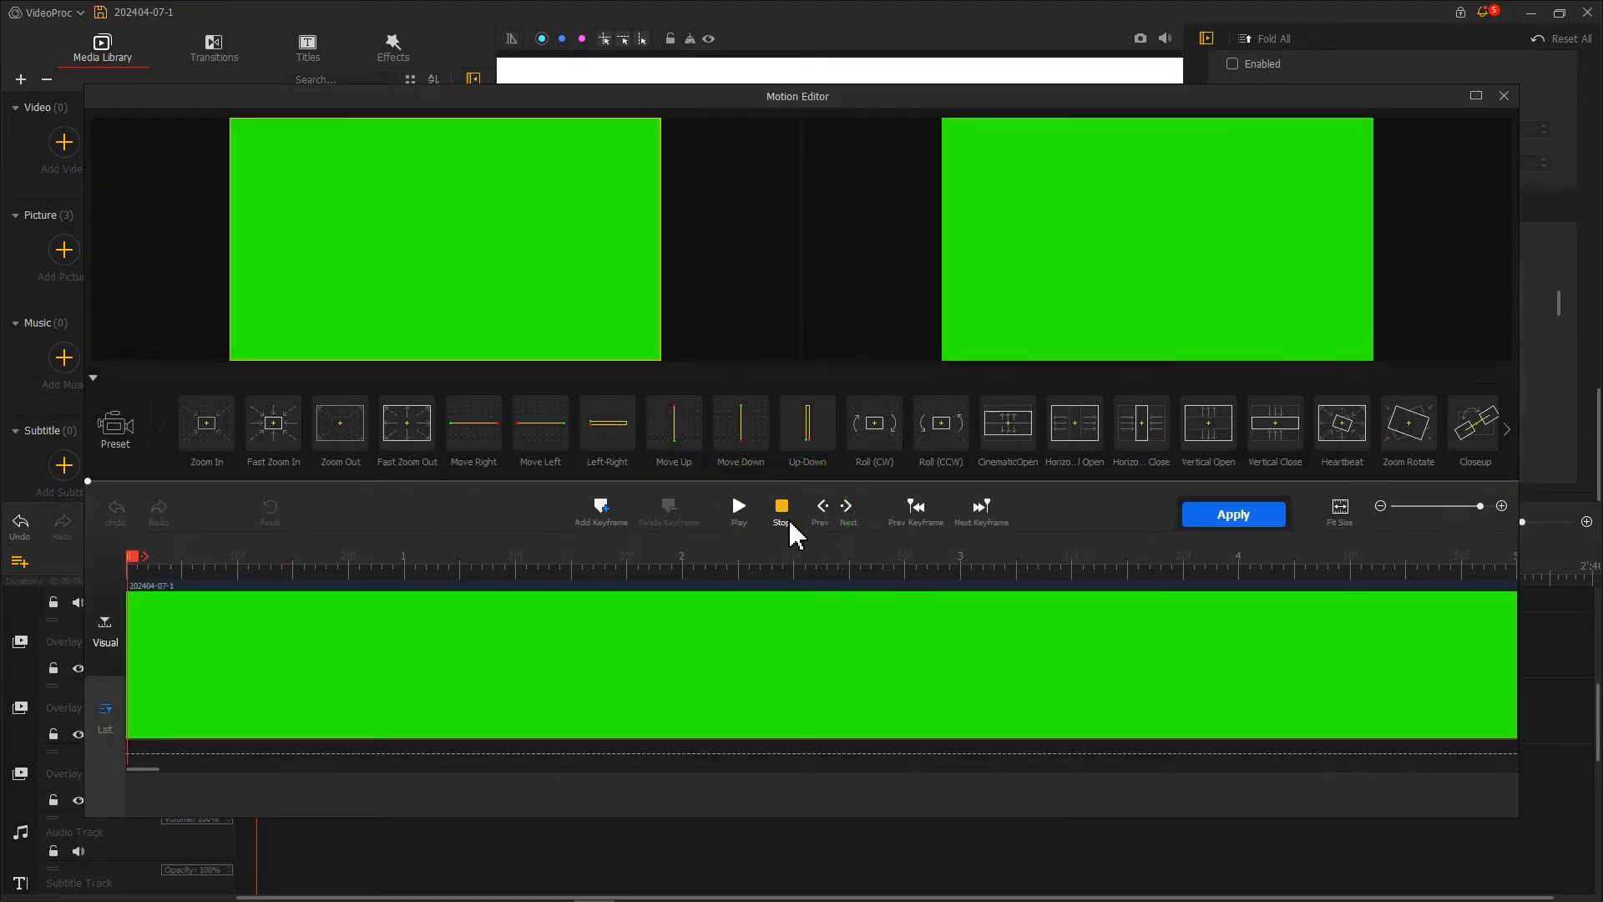
pyautogui.click(603, 511)
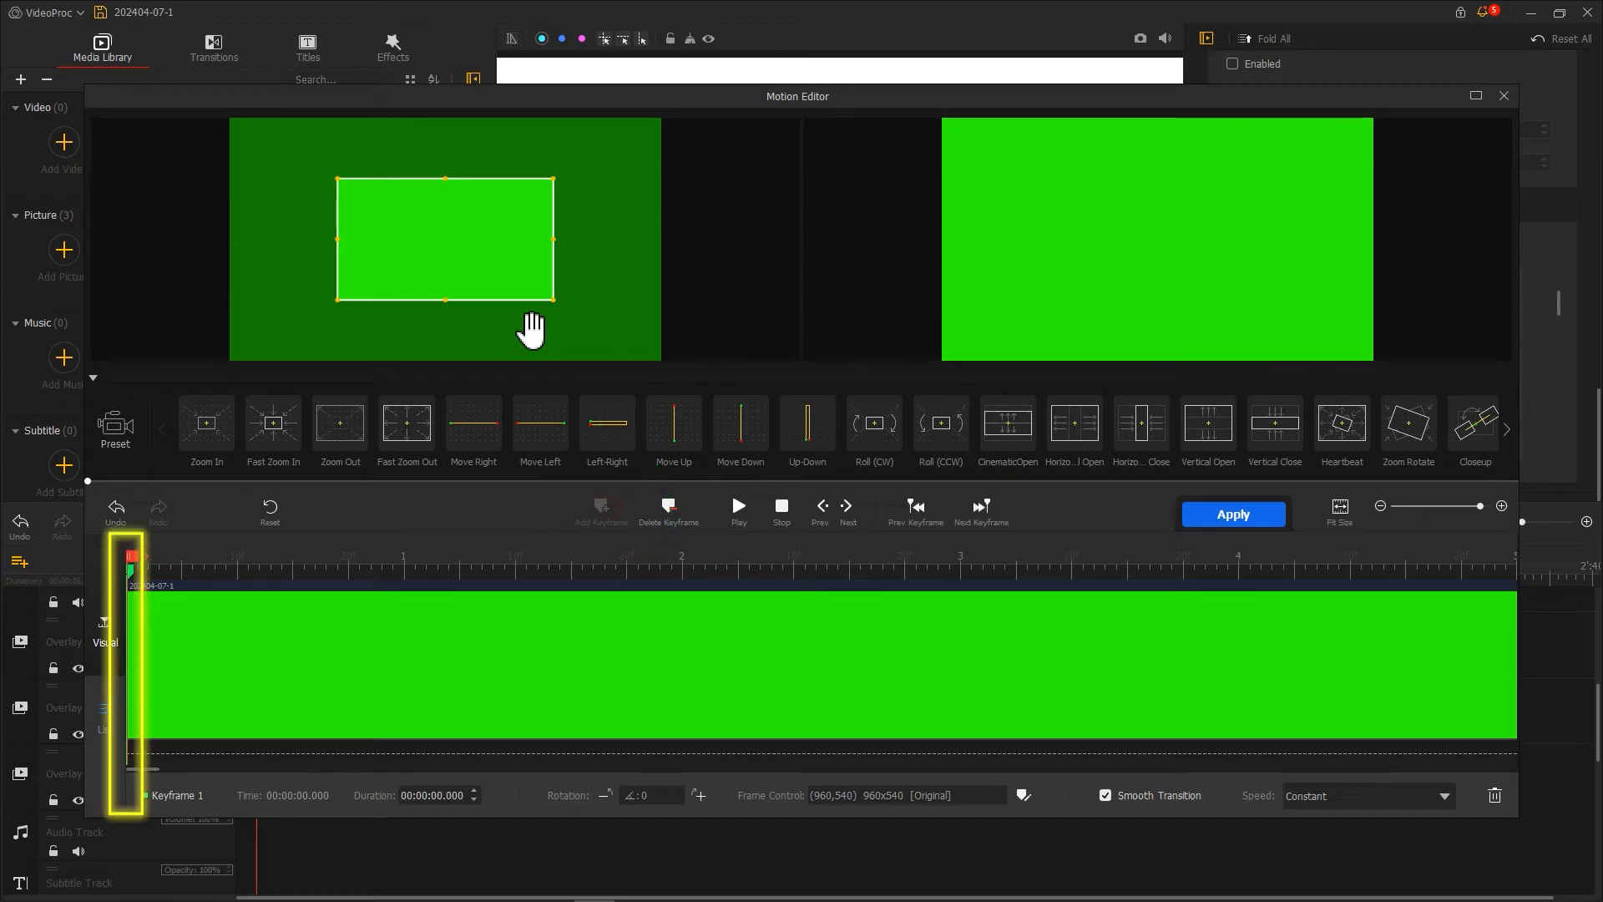
pyautogui.moveTo(462, 275); pyautogui.dragTo(383, 318)
pyautogui.moveTo(441, 240); pyautogui.dragTo(632, 119)
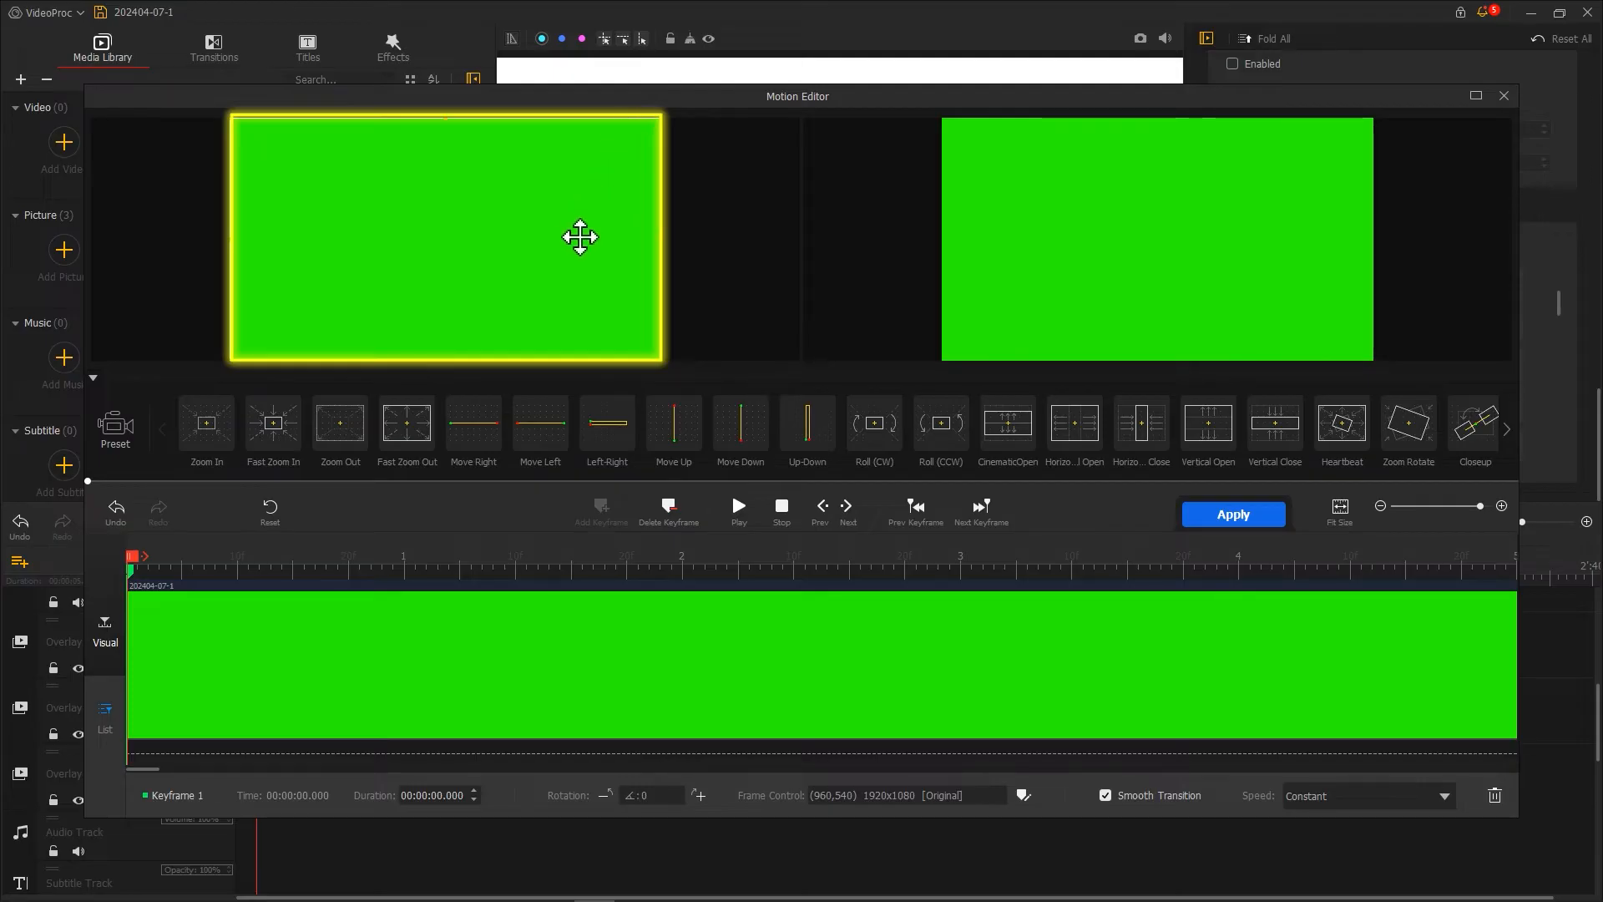
pyautogui.moveTo(582, 237); pyautogui.dragTo(153, 247)
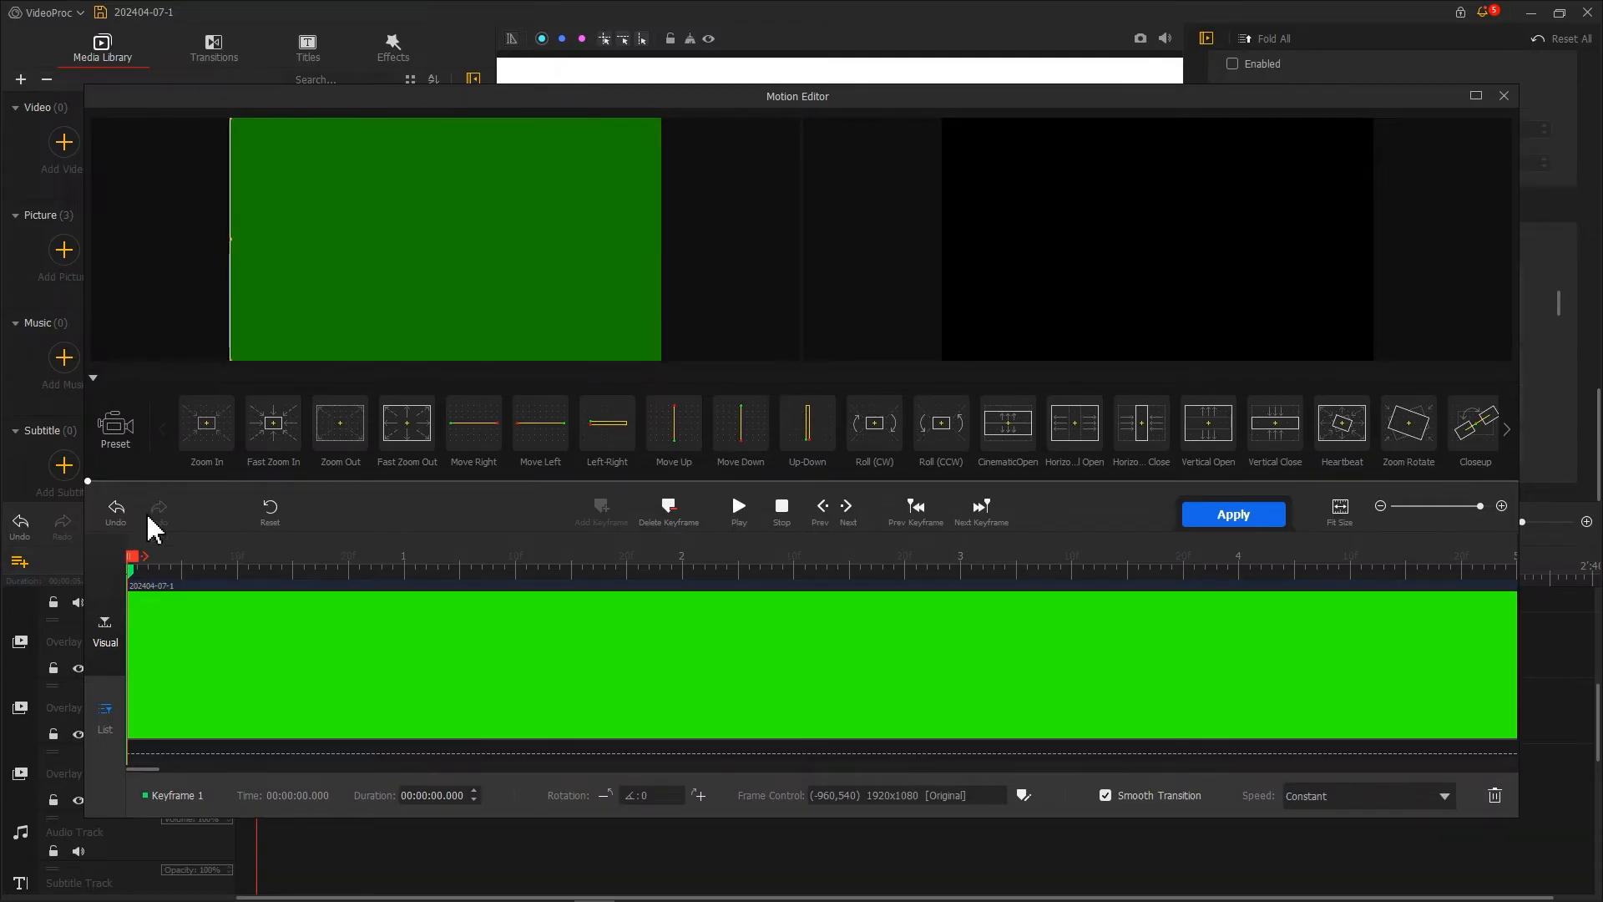
# Step: Add a second motion keyframe at 1 second and move its frame back over the whole green picture at (960,540)
pyautogui.moveTo(136, 571); pyautogui.dragTo(422, 568)
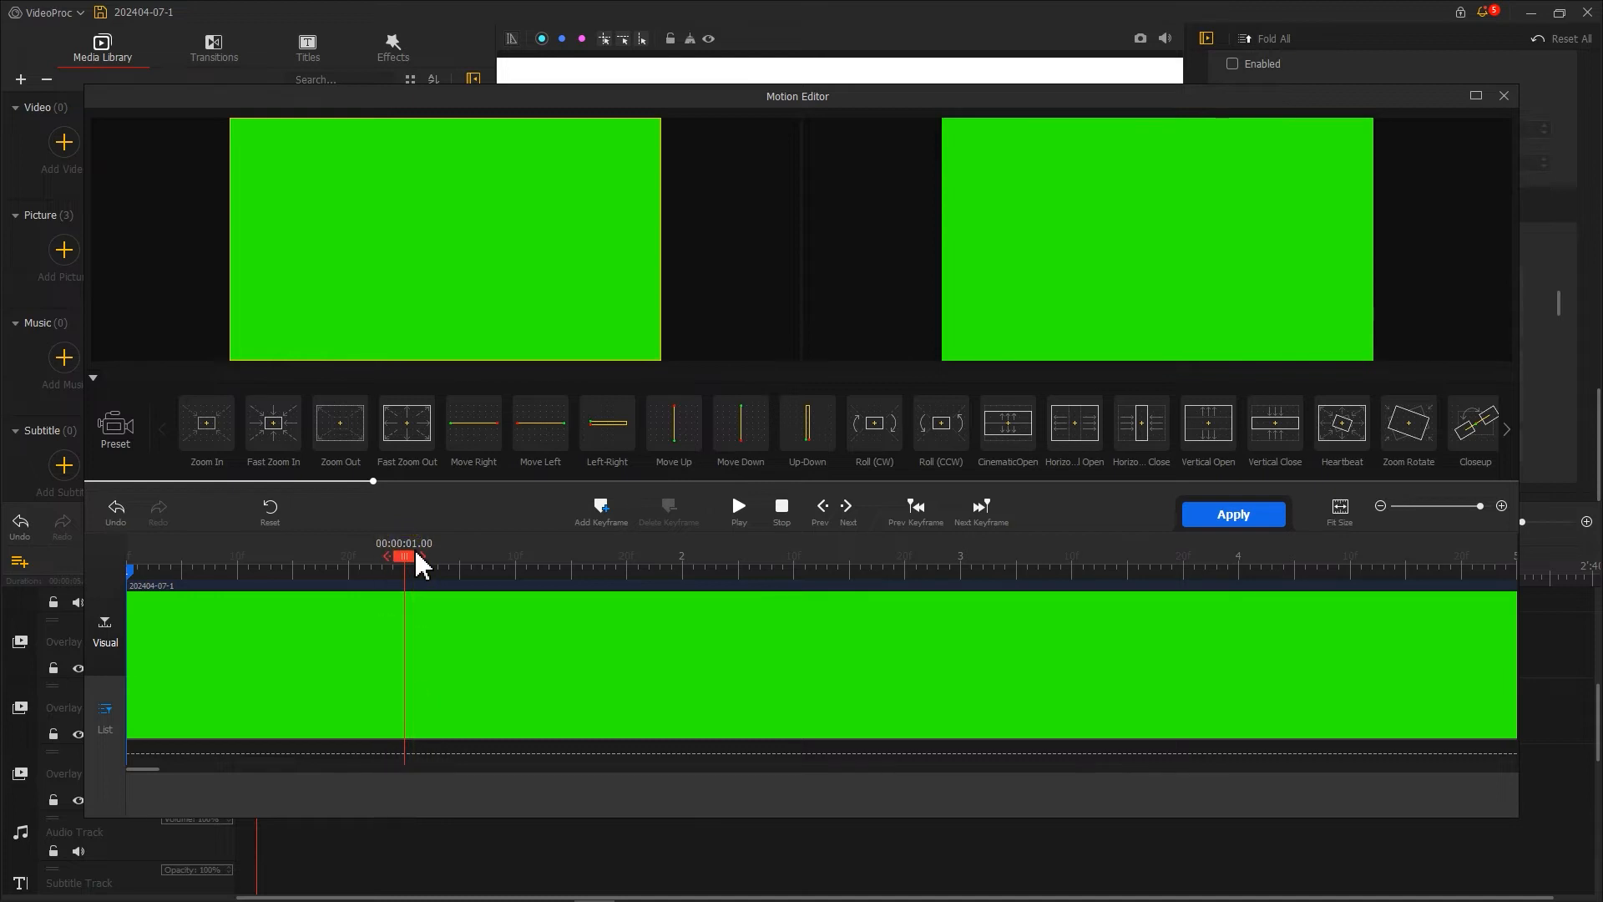
pyautogui.click(594, 511)
pyautogui.click(443, 254)
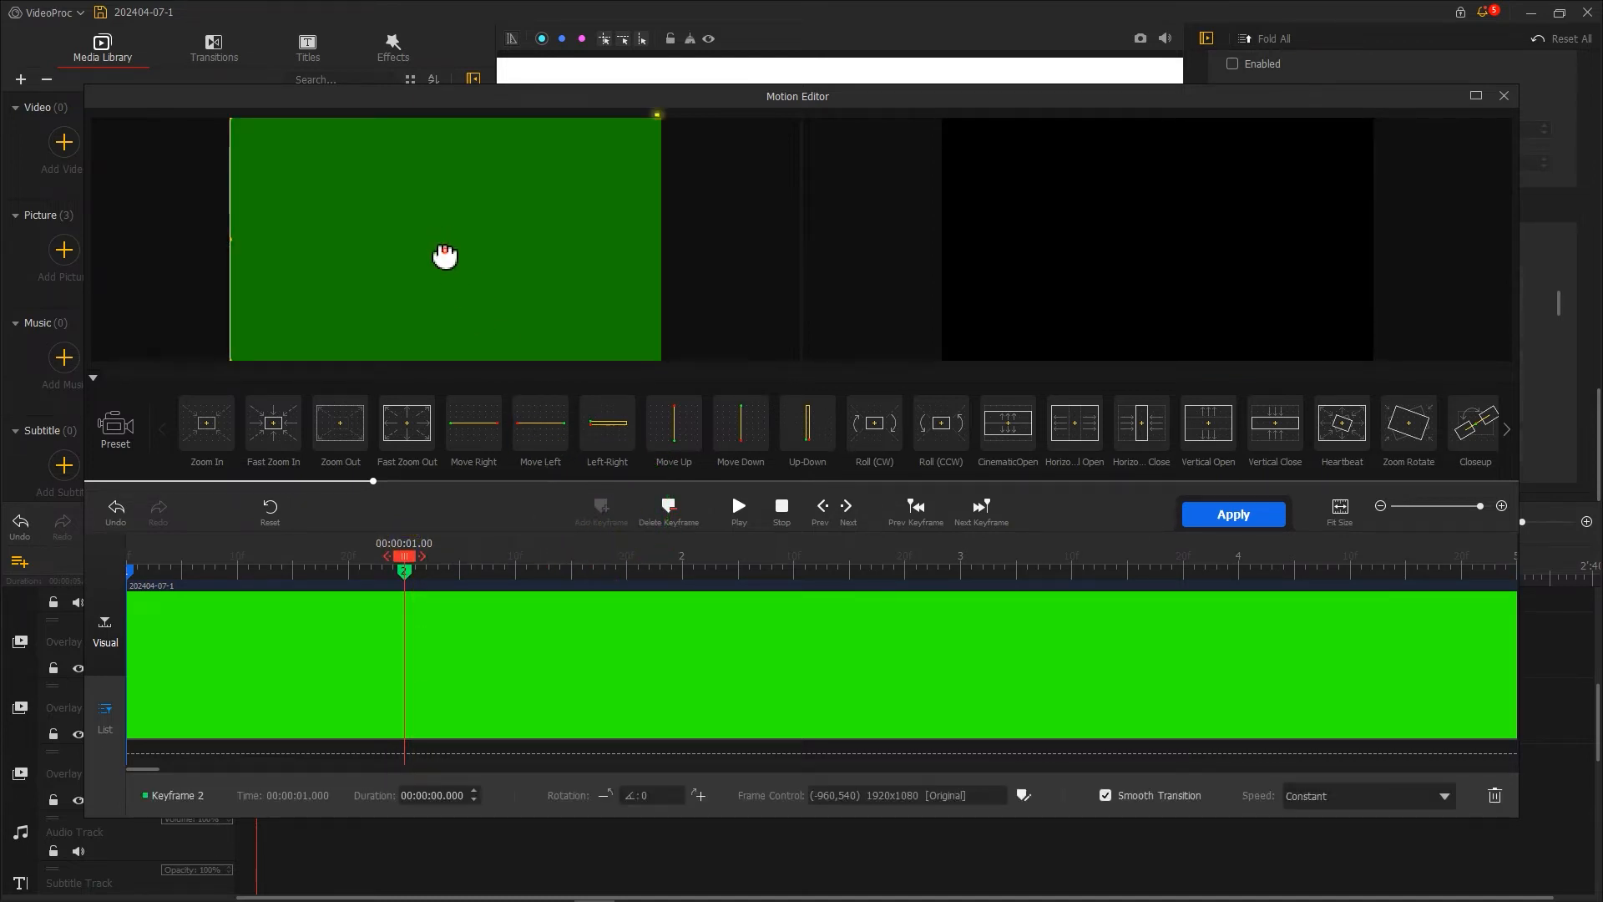
pyautogui.moveTo(232, 155); pyautogui.dragTo(637, 164)
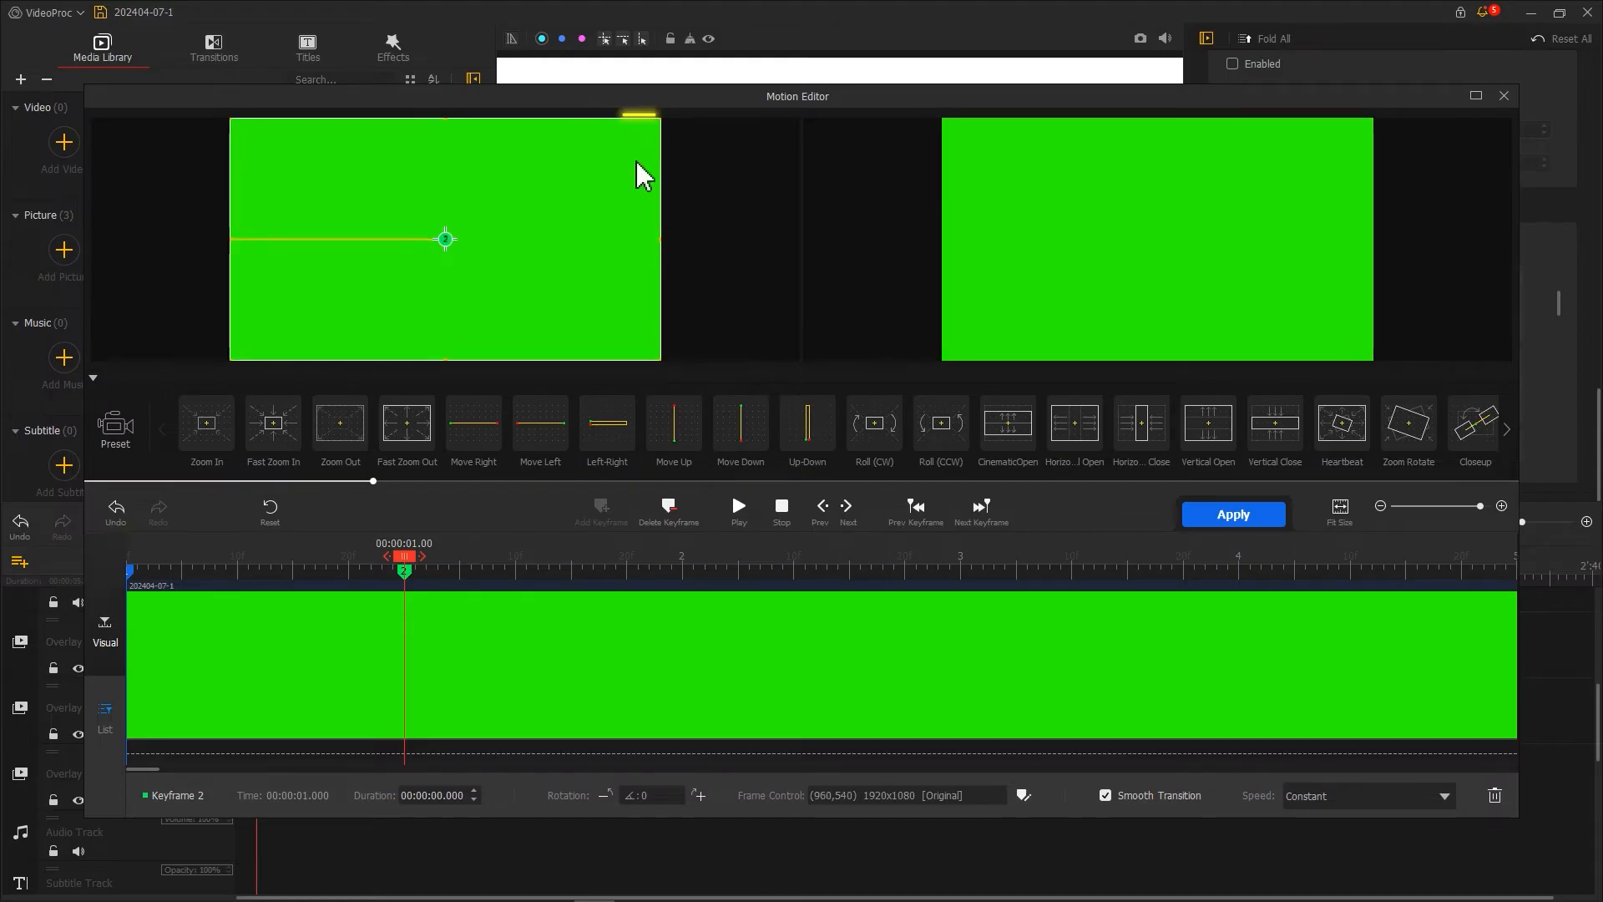
# Step: Set the green clip's second keyframe speed to Smooth Speed Down 1 and apply the motion
pyautogui.click(1377, 797)
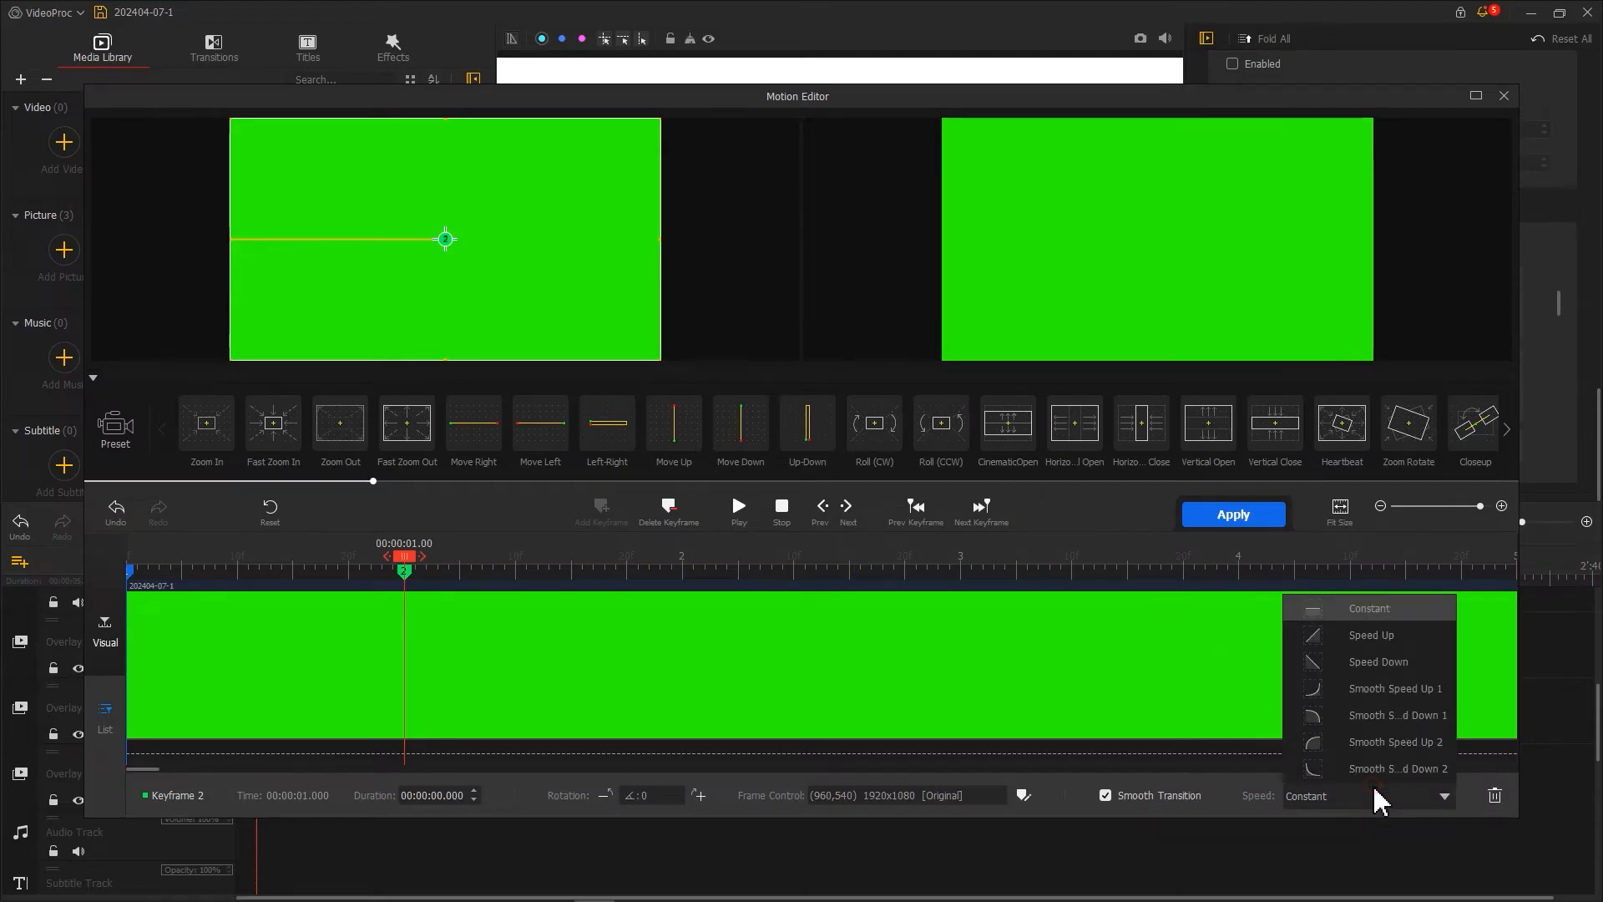
pyautogui.click(1352, 718)
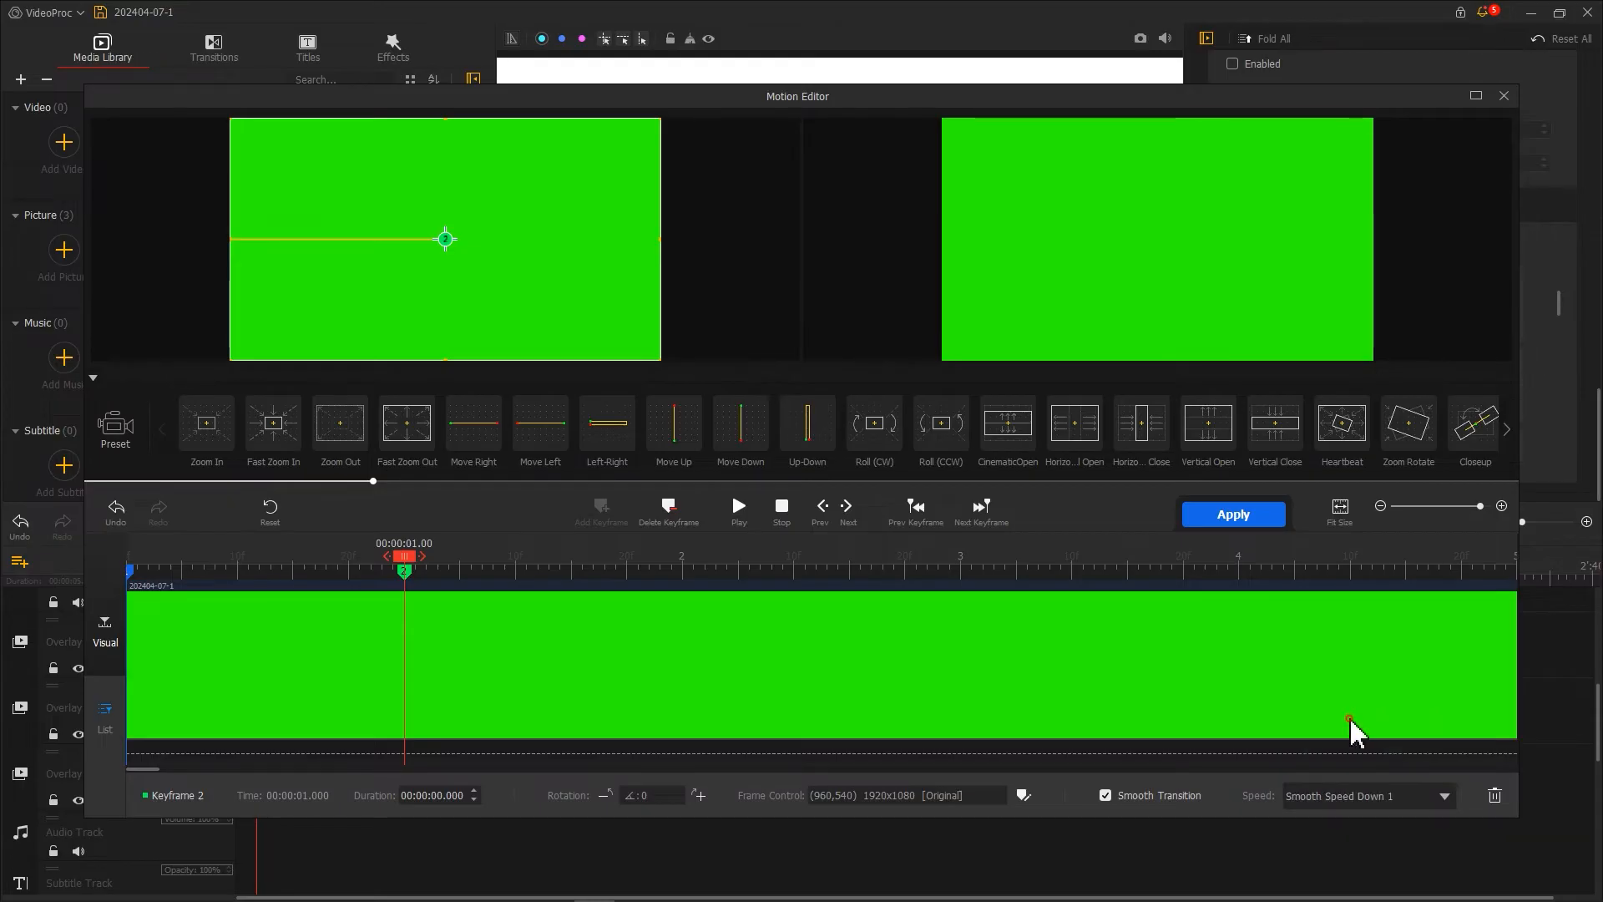
pyautogui.click(1273, 520)
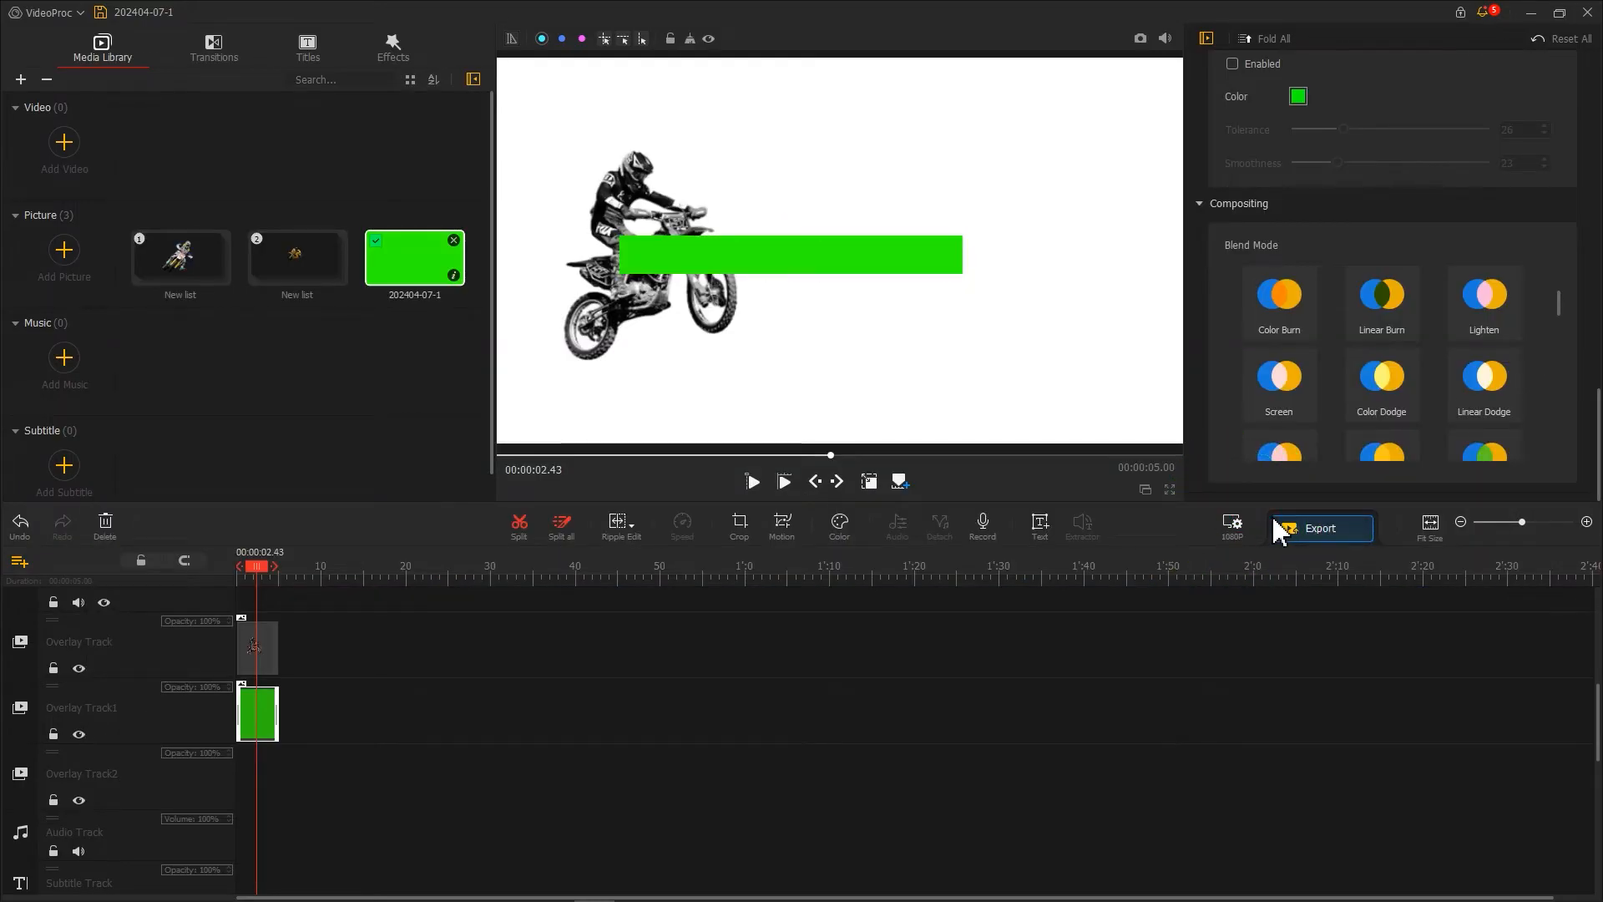
# Step: Recolor the green bar red by setting the hue of the green HSL range to -32, and apply the color change
pyautogui.click(839, 523)
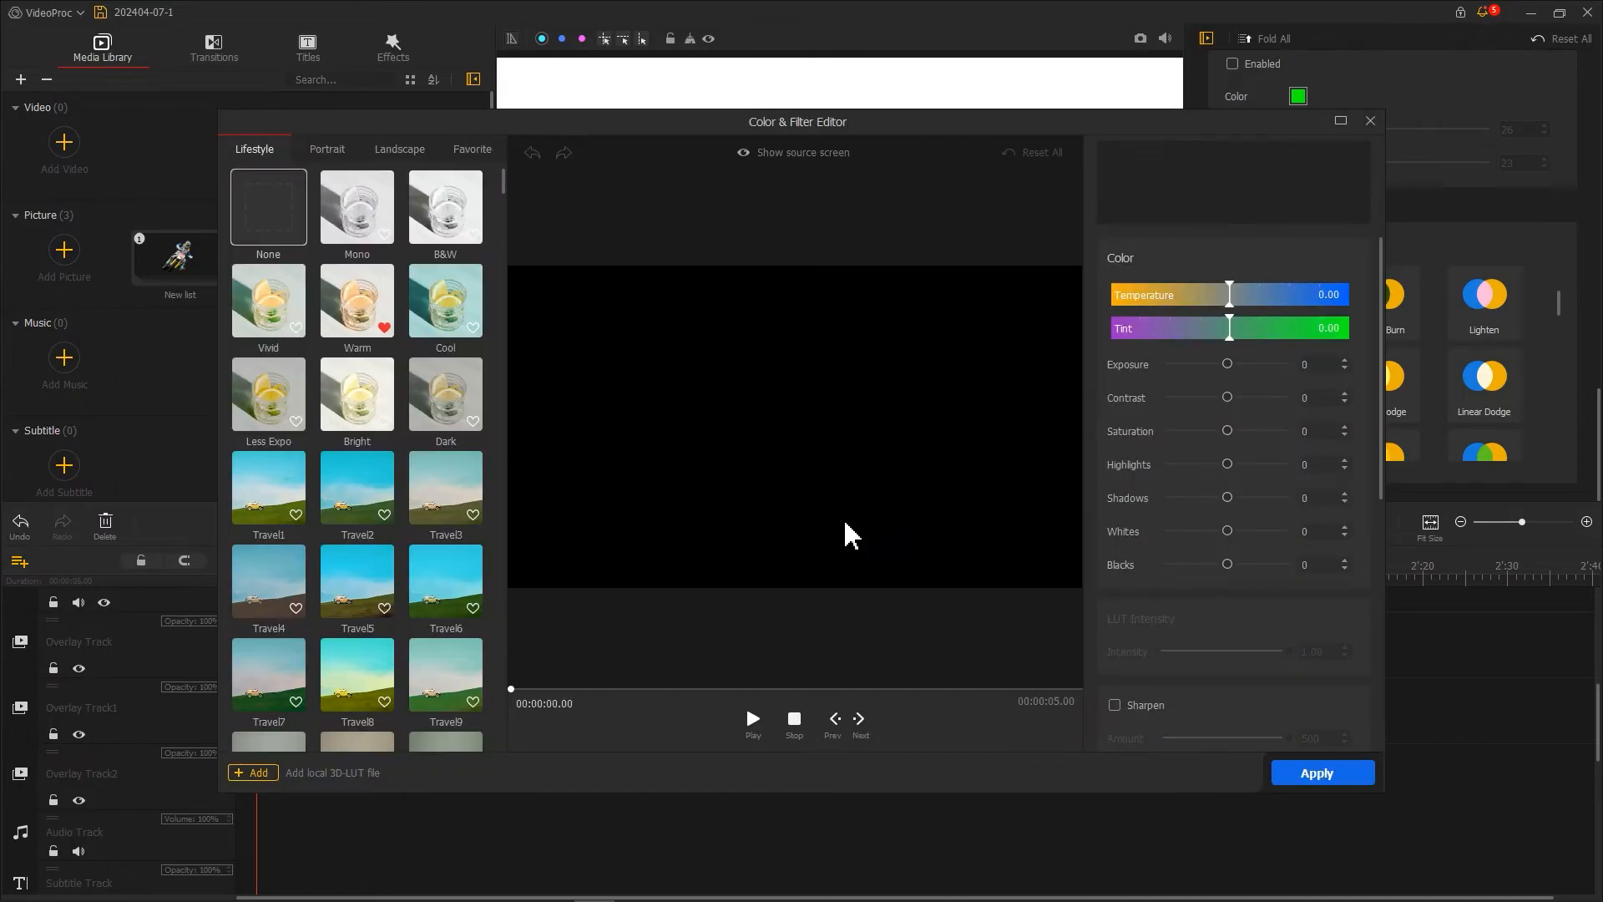
pyautogui.moveTo(511, 689); pyautogui.dragTo(629, 690)
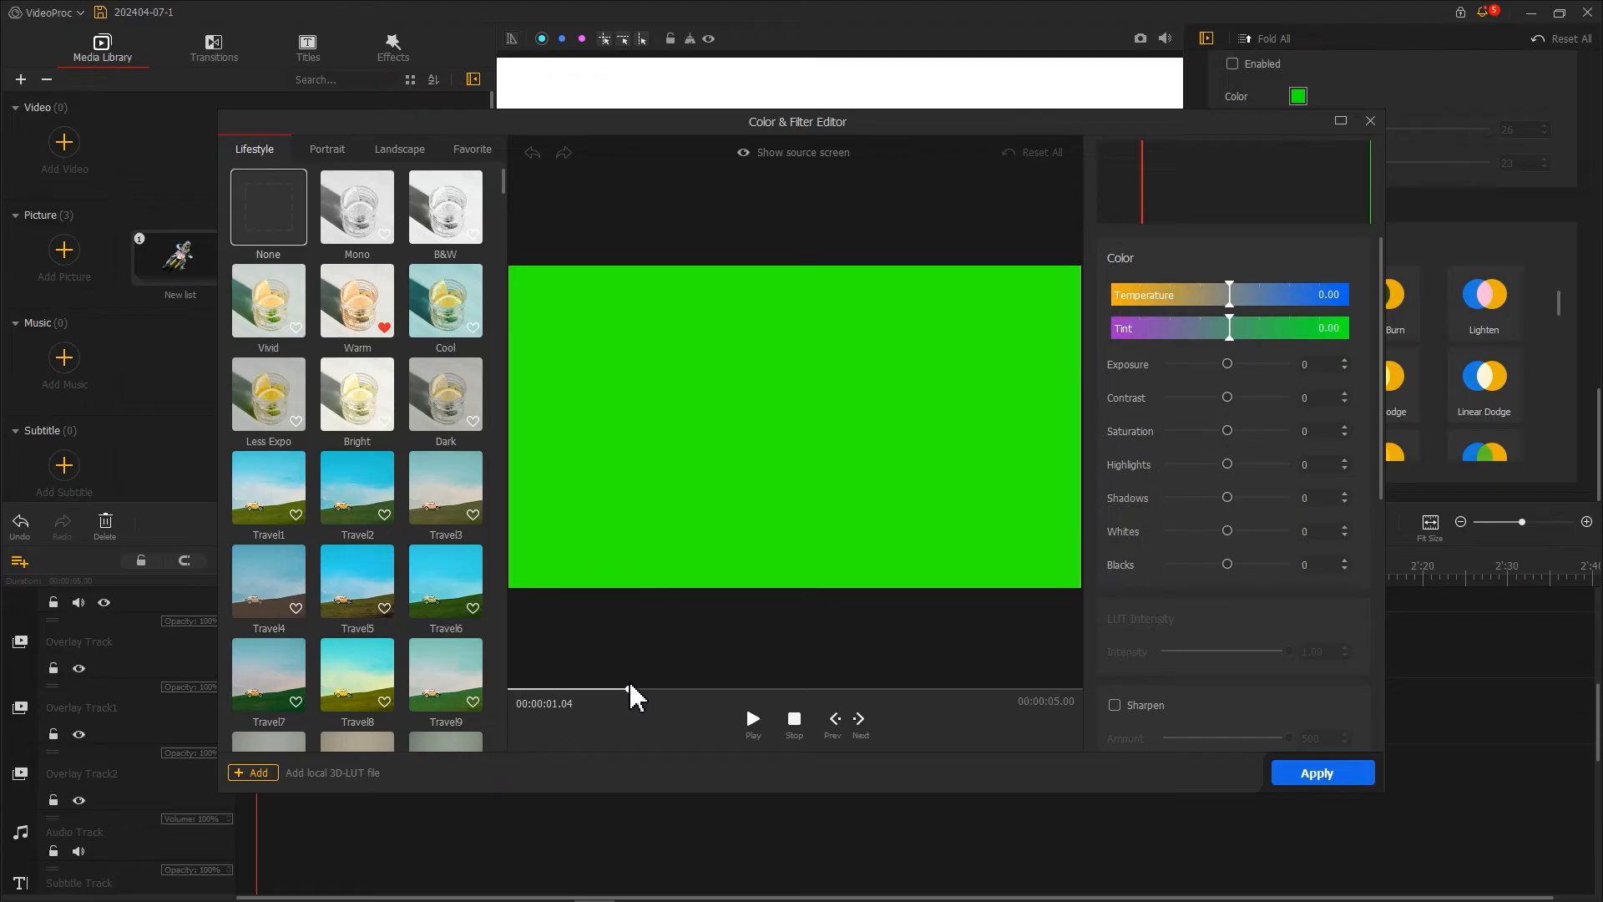
pyautogui.scroll(-6, 1135, 546)
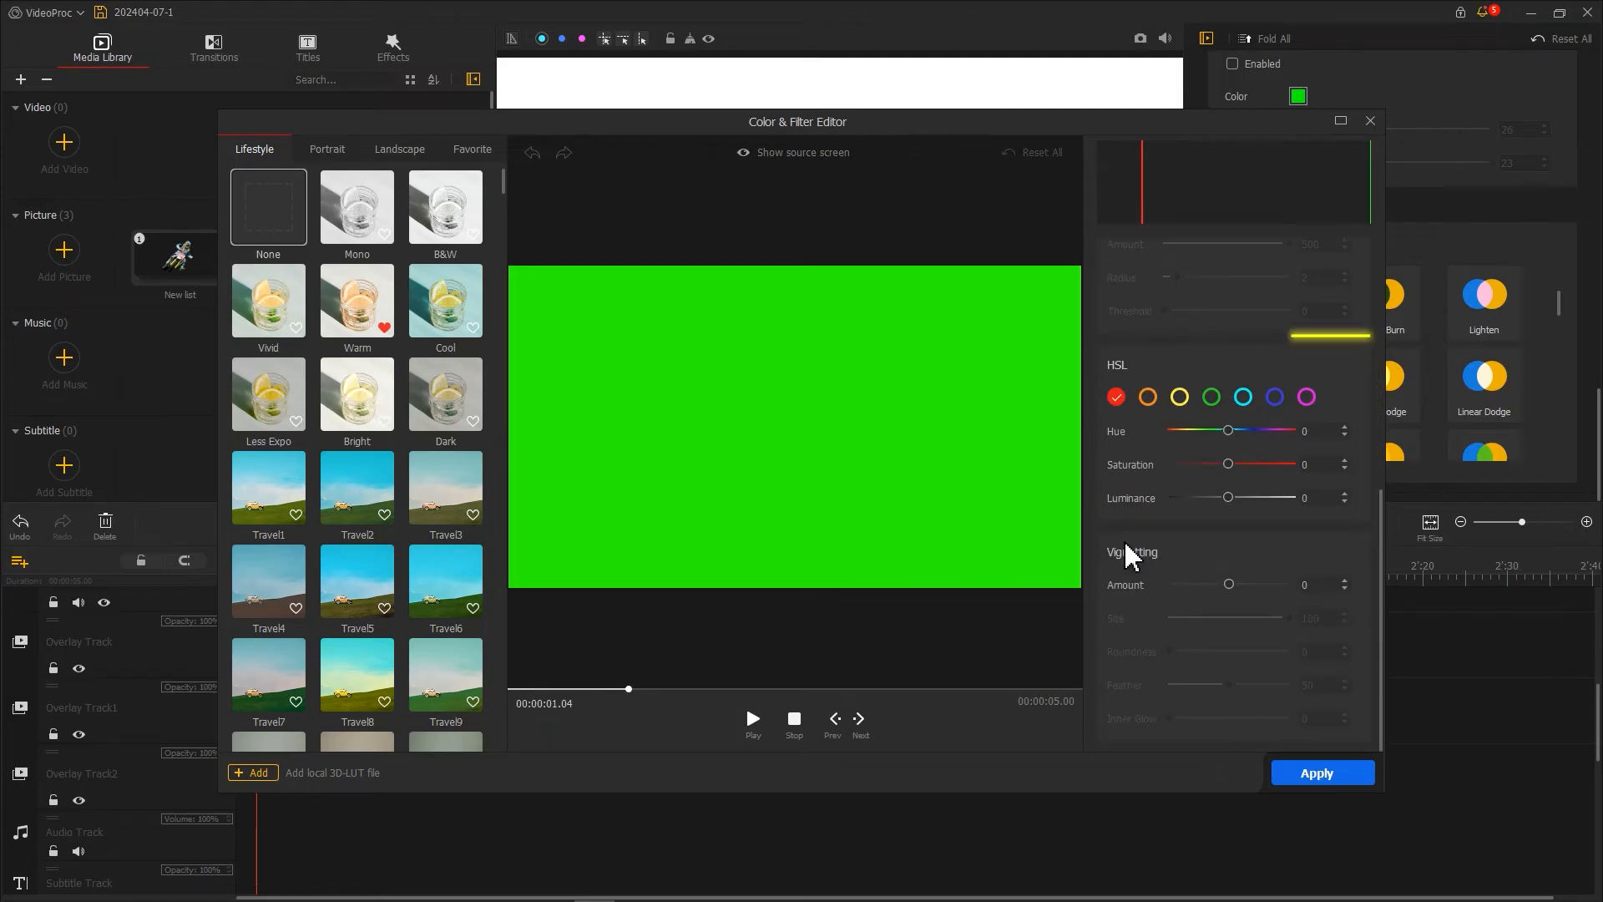
pyautogui.click(1211, 398)
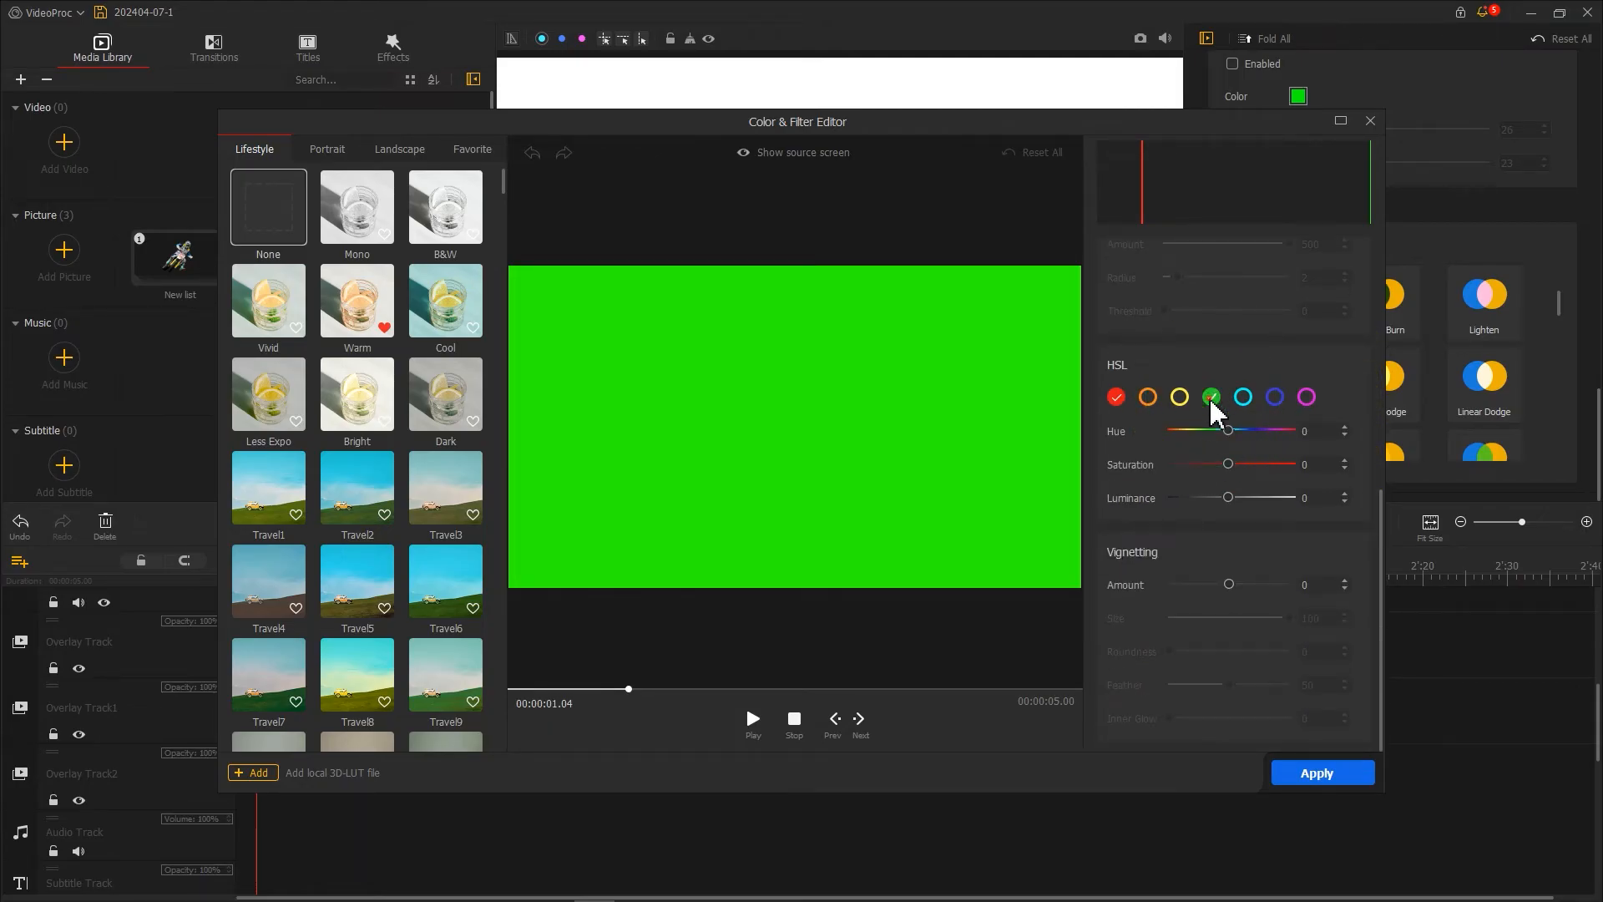
pyautogui.moveTo(1228, 431); pyautogui.dragTo(1209, 428)
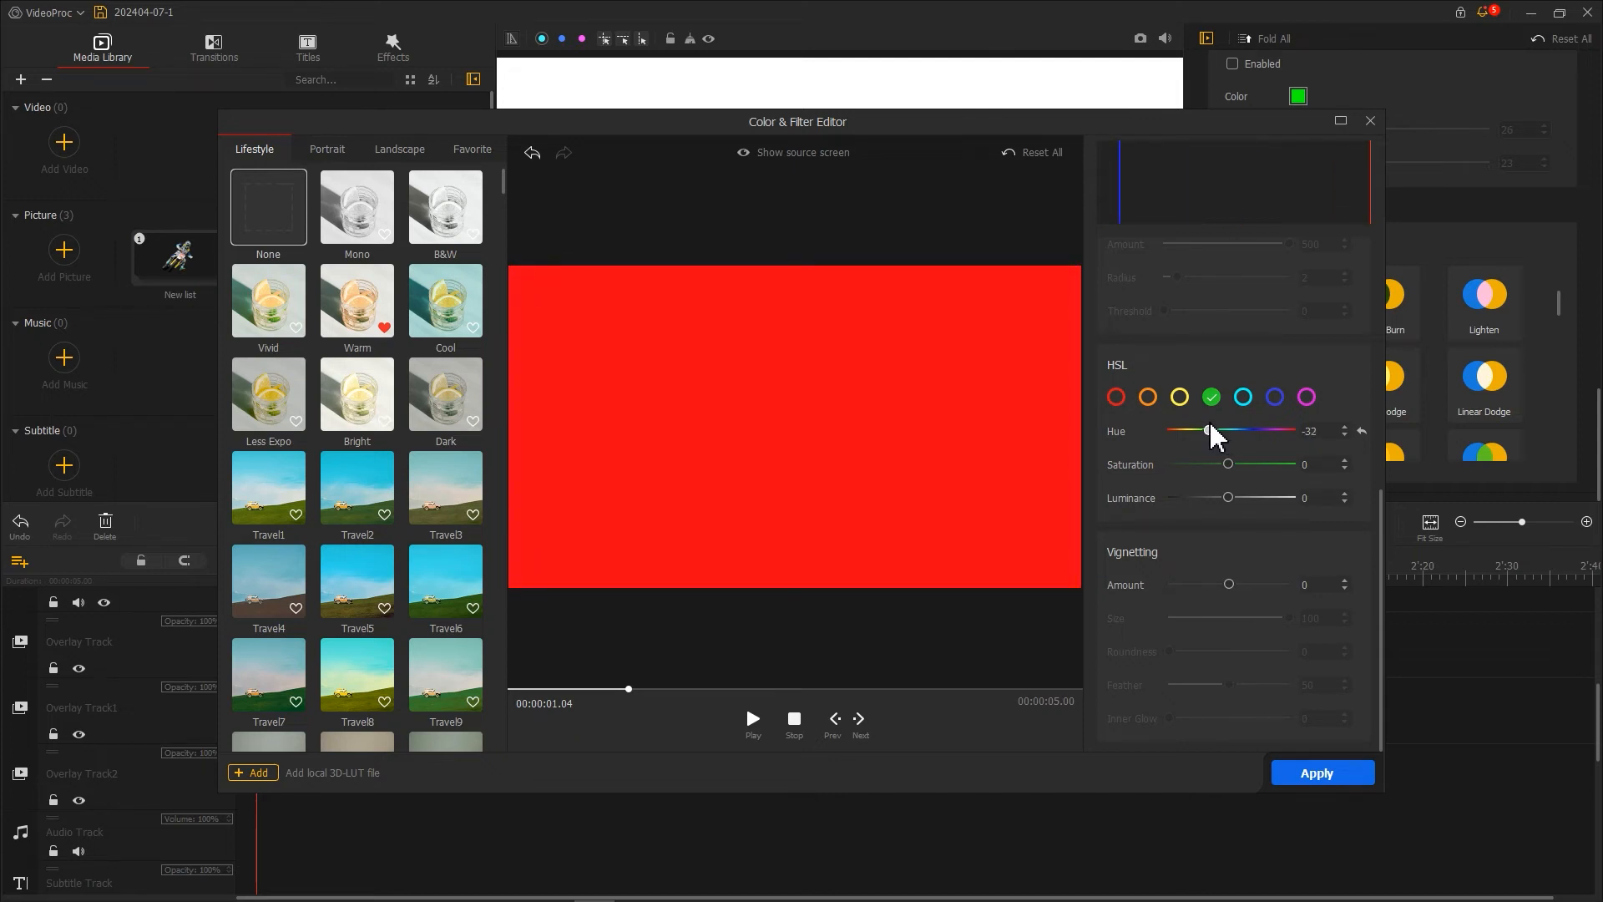
pyautogui.click(1319, 774)
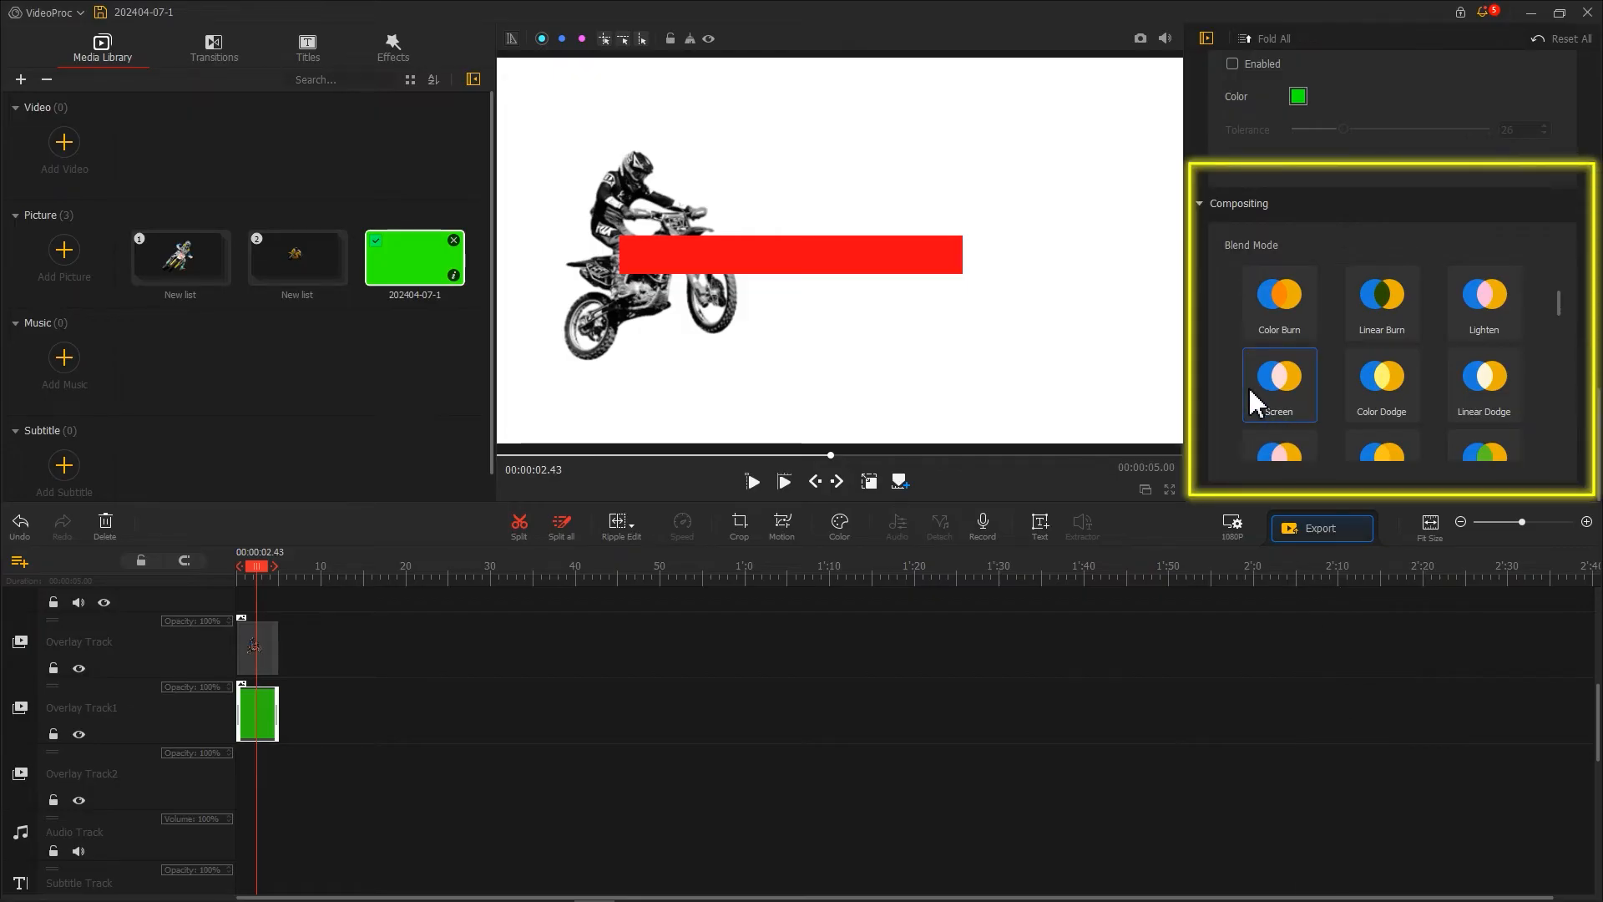
# Step: Set the red bar's blend mode to Linear Burn
pyautogui.scroll(1, 1256, 401)
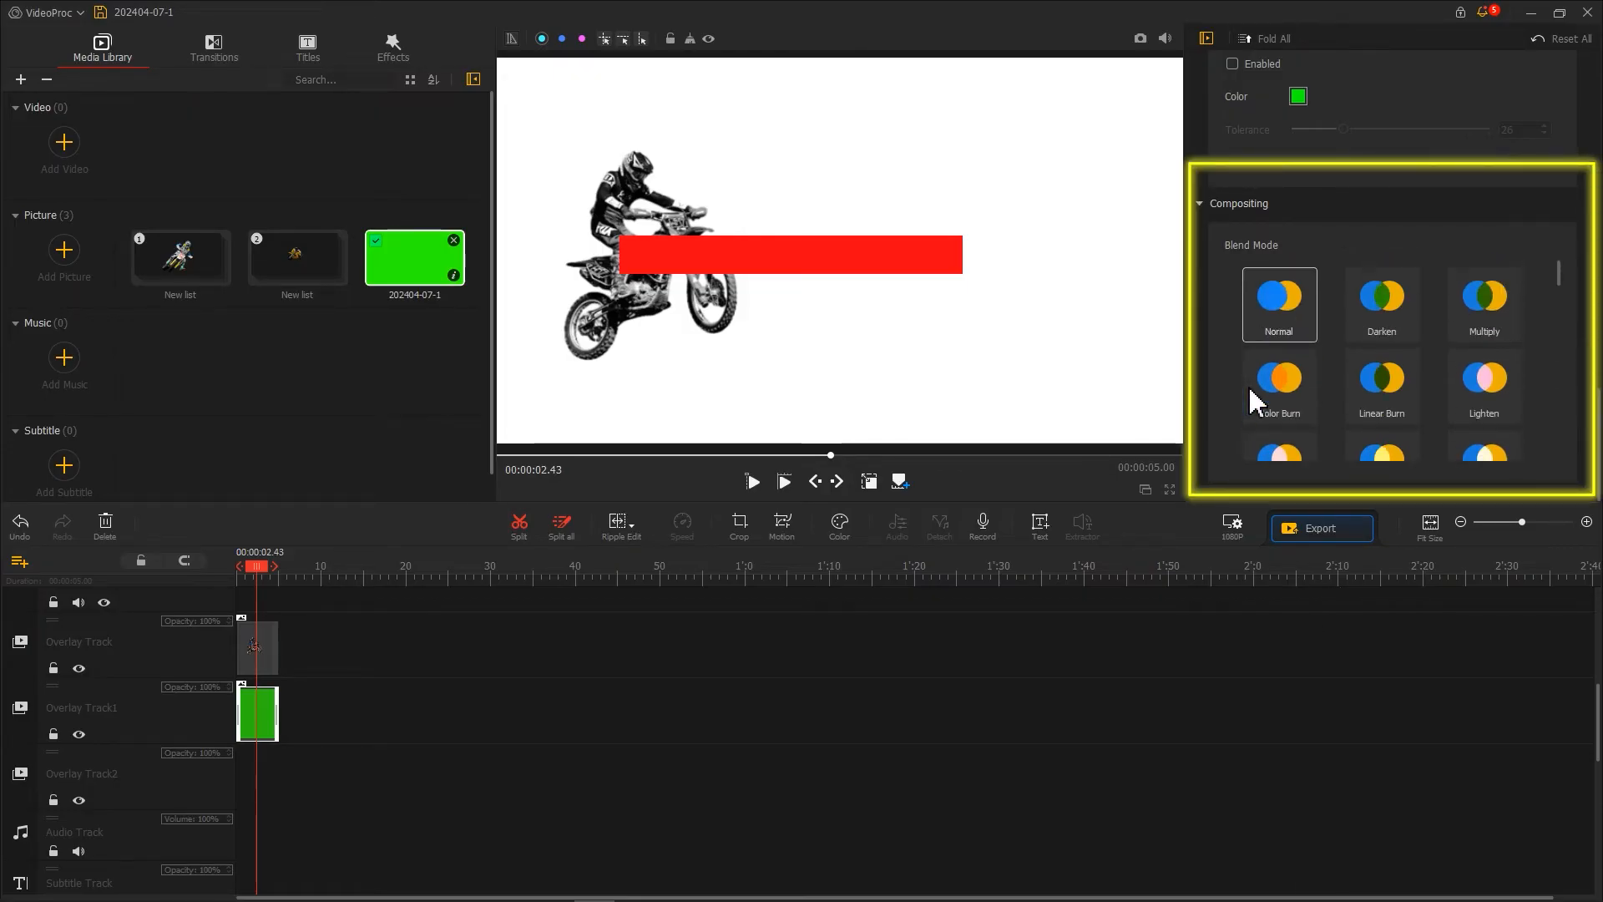
pyautogui.click(1384, 391)
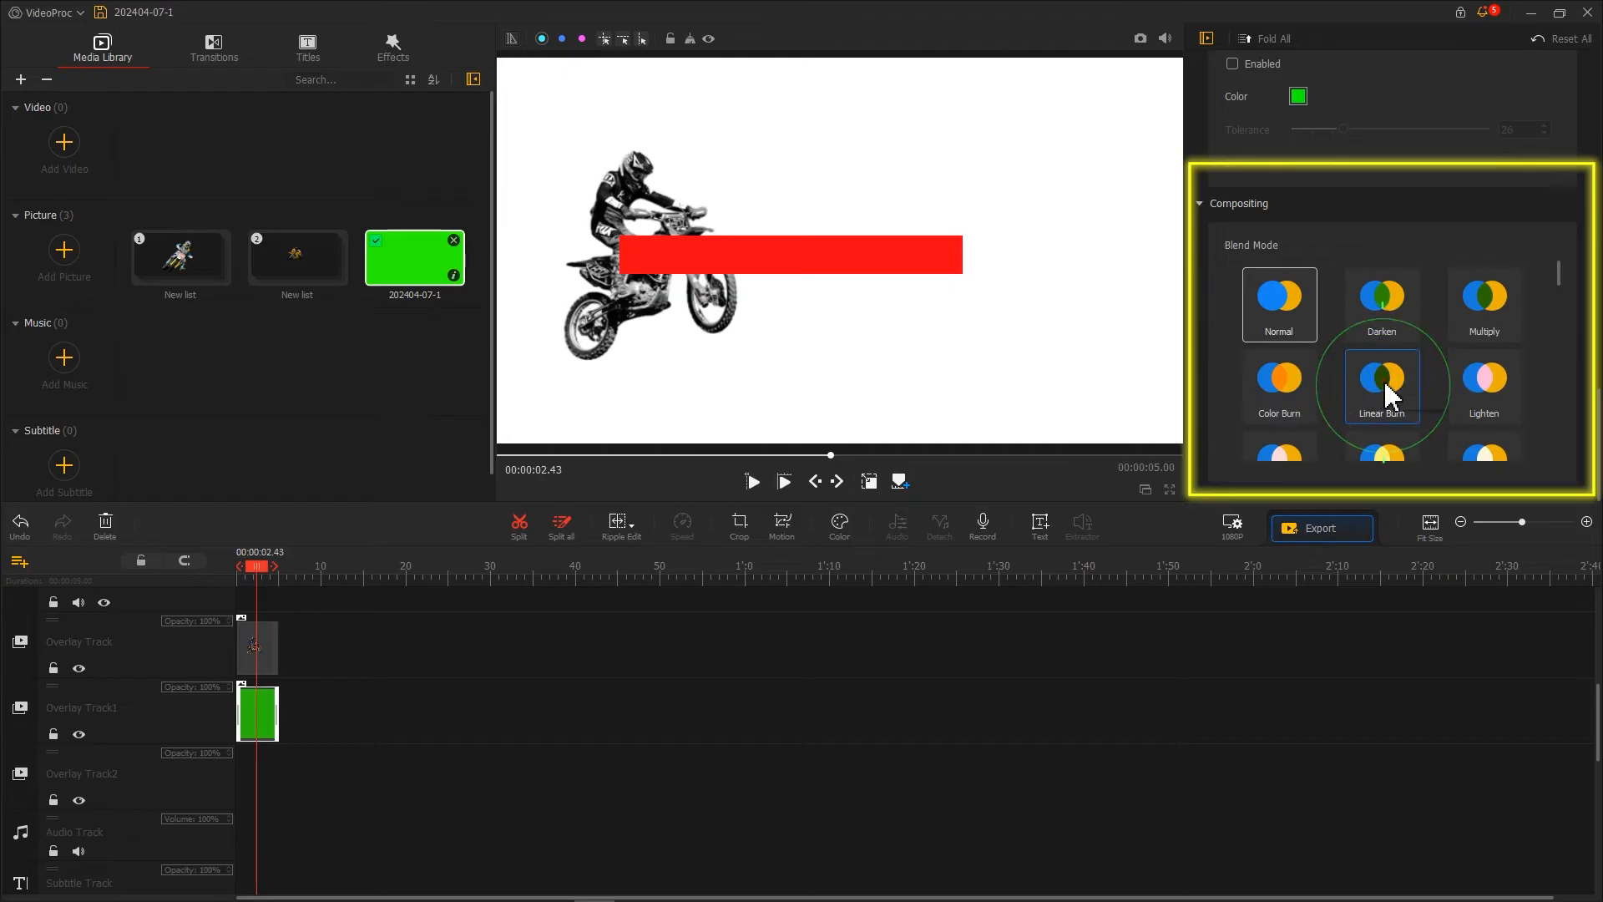
pyautogui.click(897, 270)
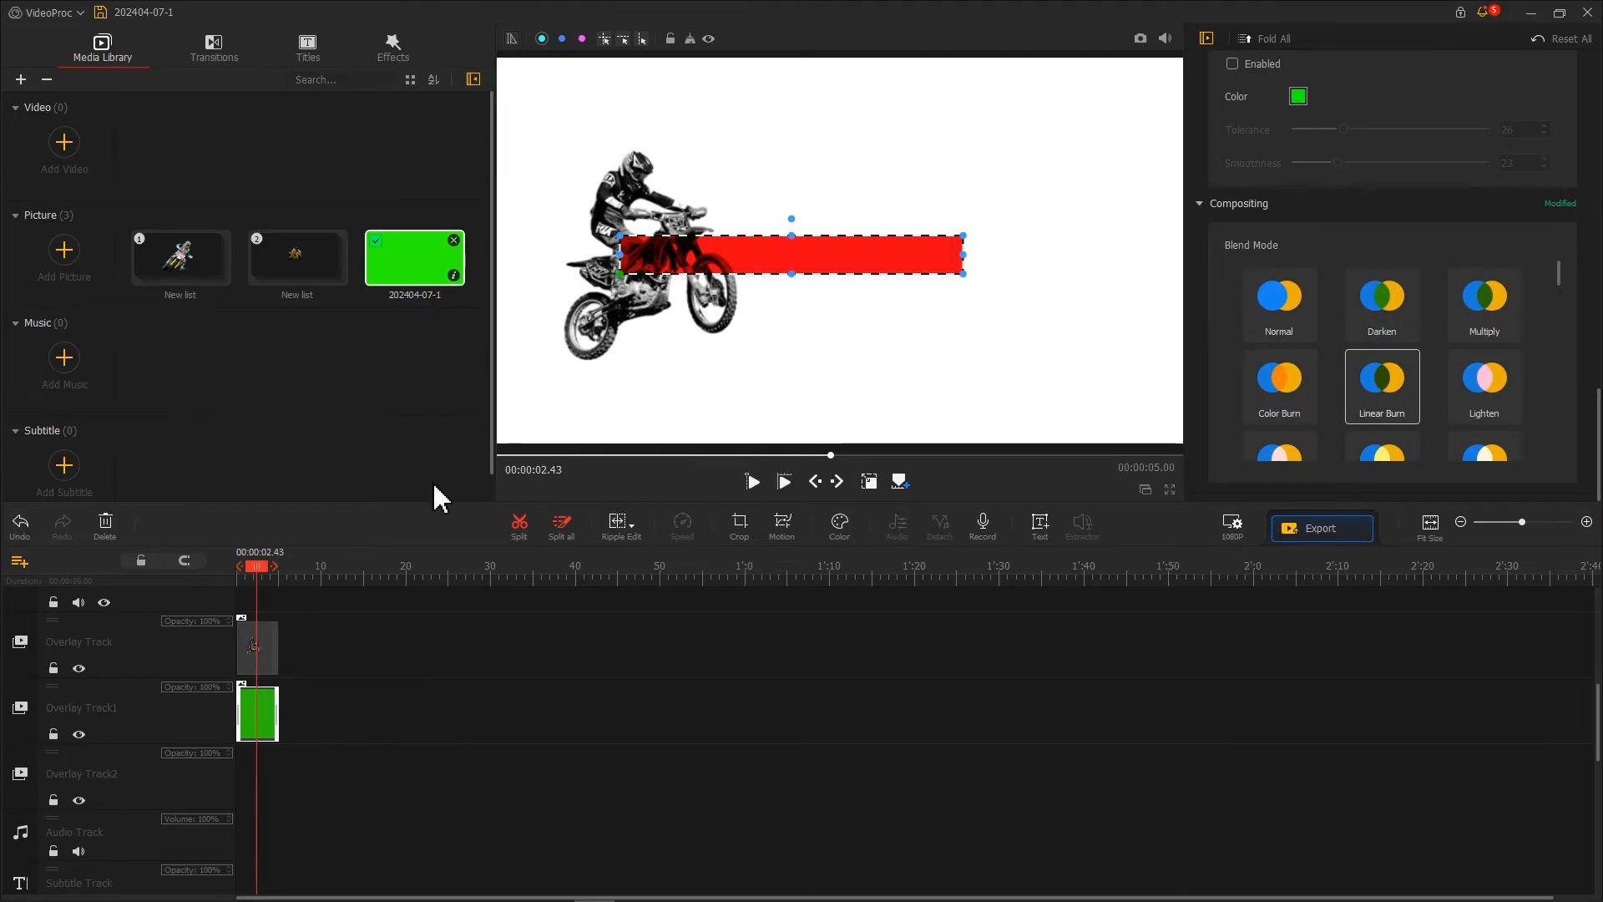
# Step: Copy the bar clip from Overlay Track1 and paste it at the start of Overlay Track2
pyautogui.rightClick(260, 703)
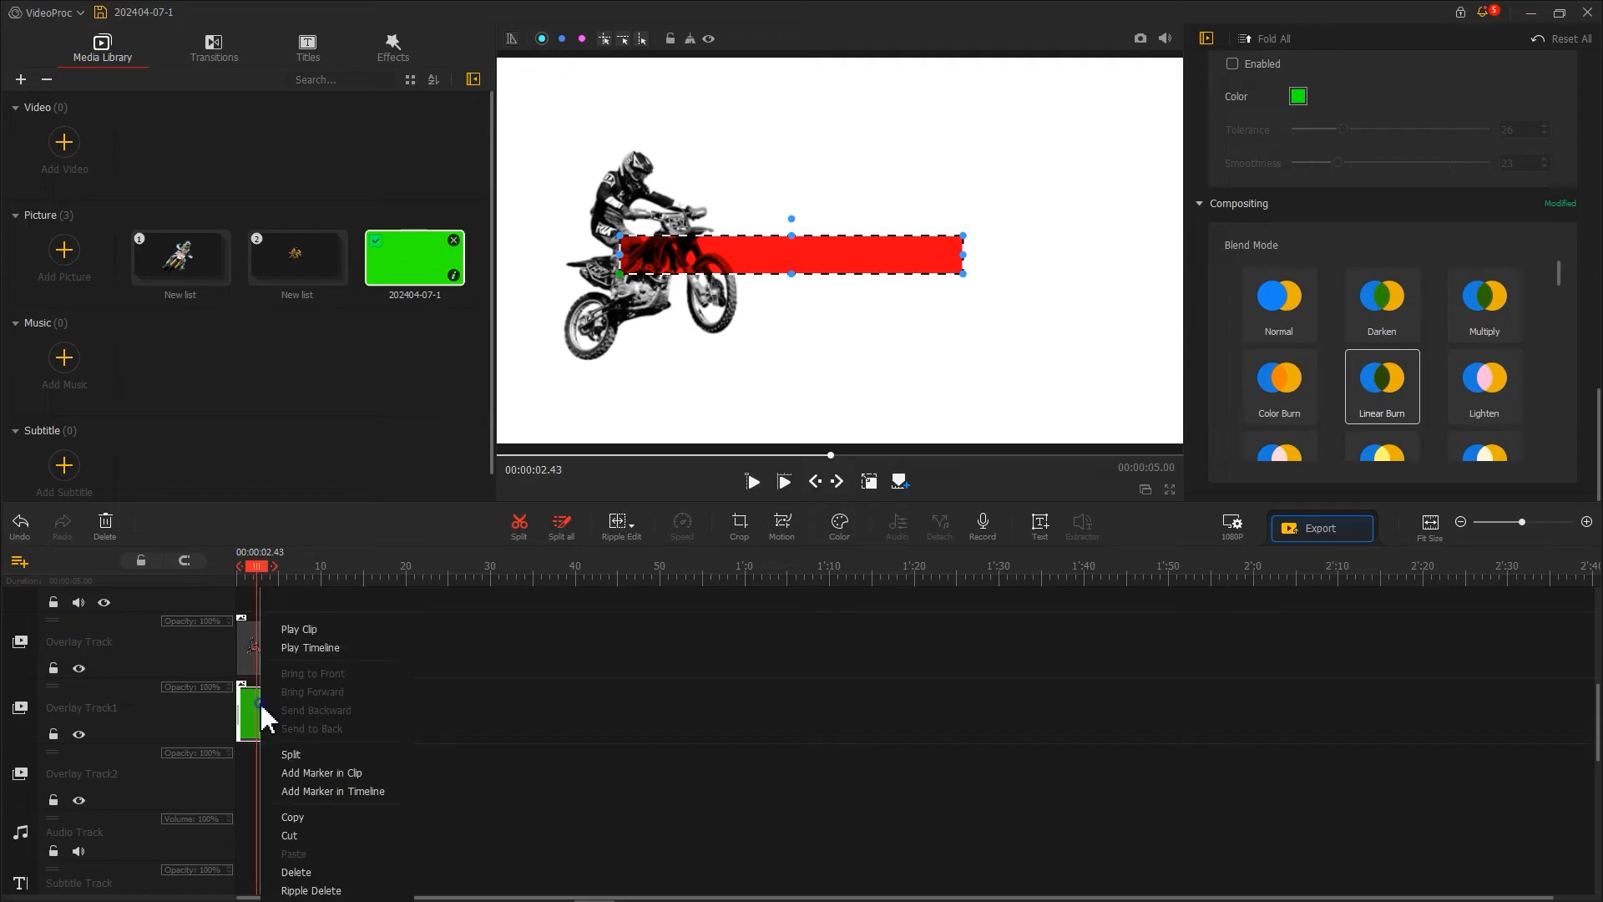
pyautogui.click(294, 817)
pyautogui.rightClick(255, 778)
pyautogui.click(278, 807)
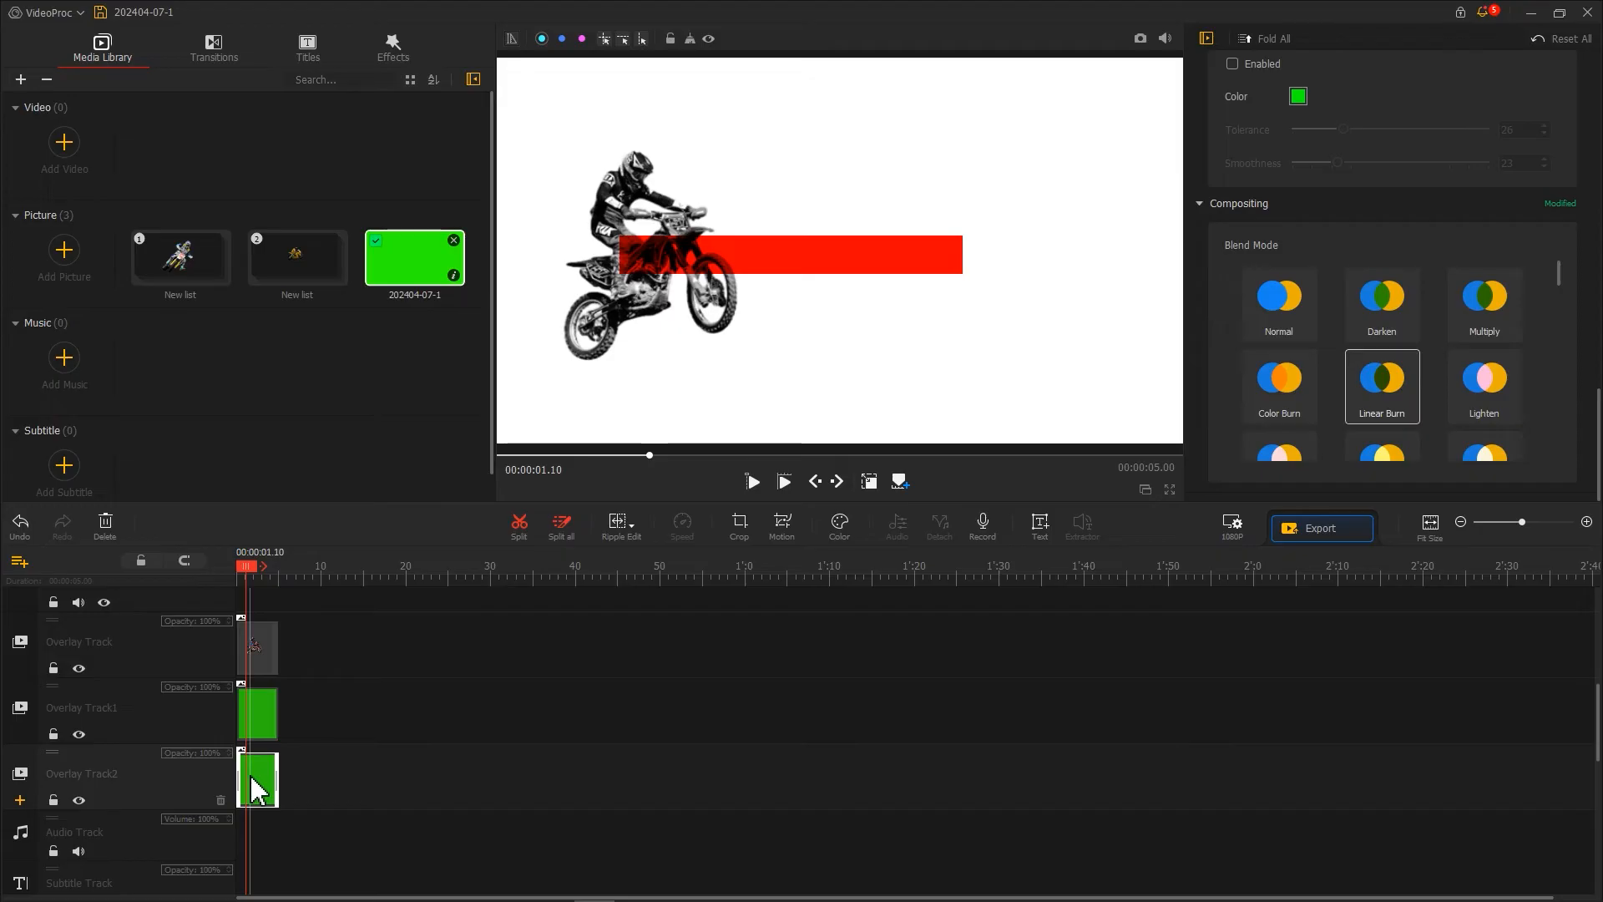
# Step: Rotate the two red bars to opposite diagonals, placing the copied one across the rider
pyautogui.moveTo(794, 218); pyautogui.dragTo(685, 202)
pyautogui.moveTo(609, 251); pyautogui.dragTo(735, 168)
pyautogui.click(781, 251)
pyautogui.moveTo(794, 219); pyautogui.dragTo(820, 230)
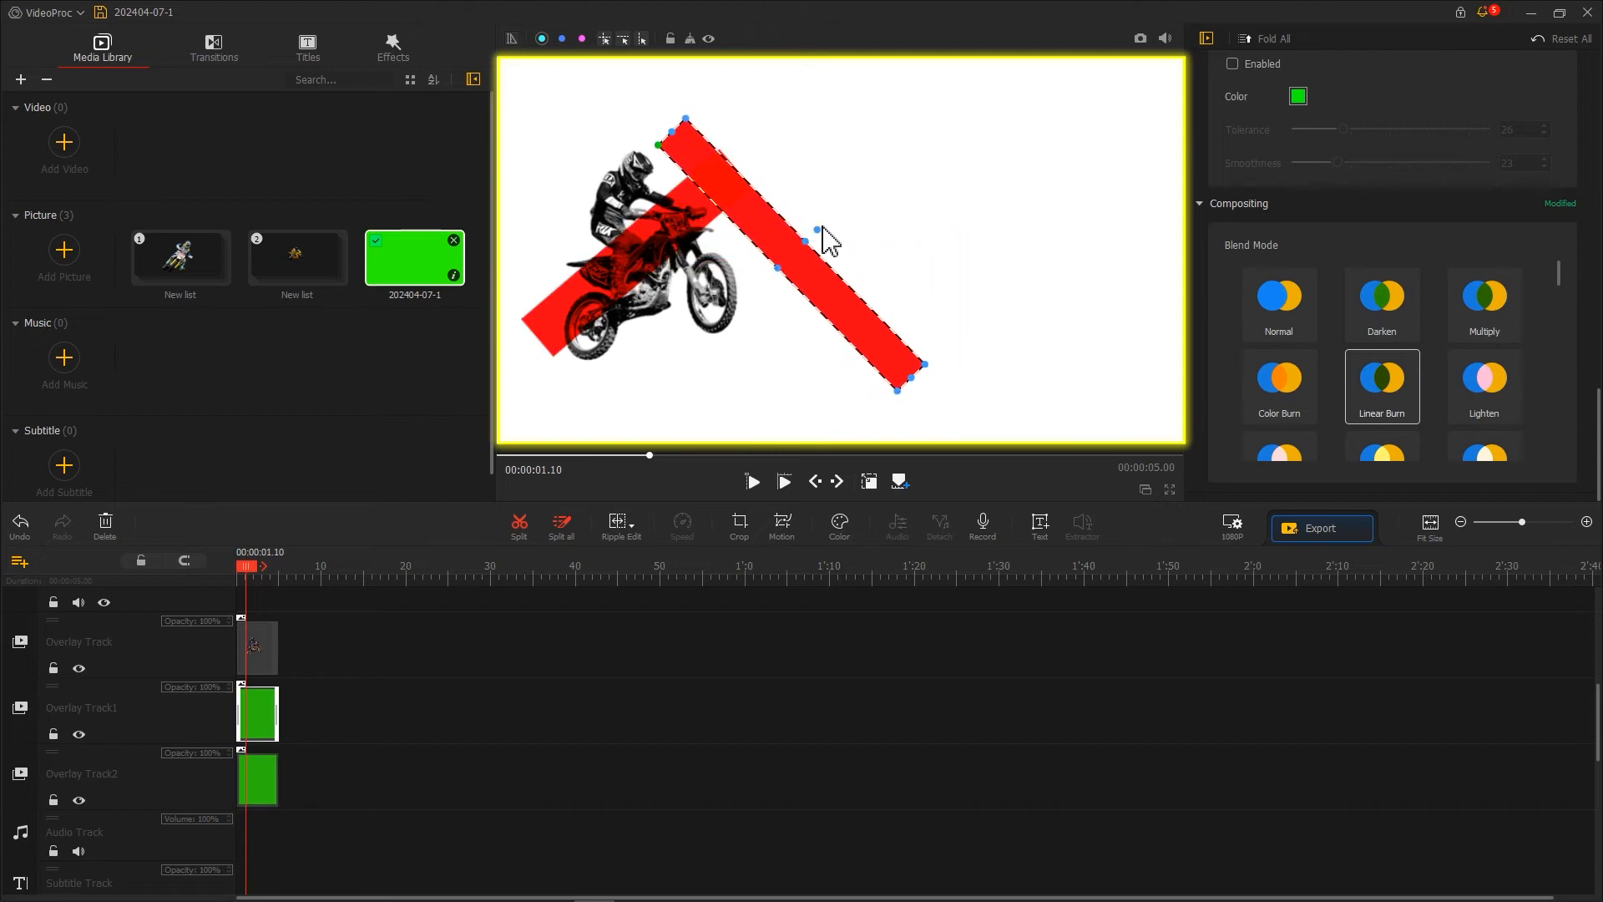
# Step: Shorten the Overlay Track1 bar, move it across the other bar to form an X behind the rider, and extend its ends
pyautogui.moveTo(676, 134); pyautogui.dragTo(765, 228)
pyautogui.moveTo(826, 322); pyautogui.dragTo(632, 279)
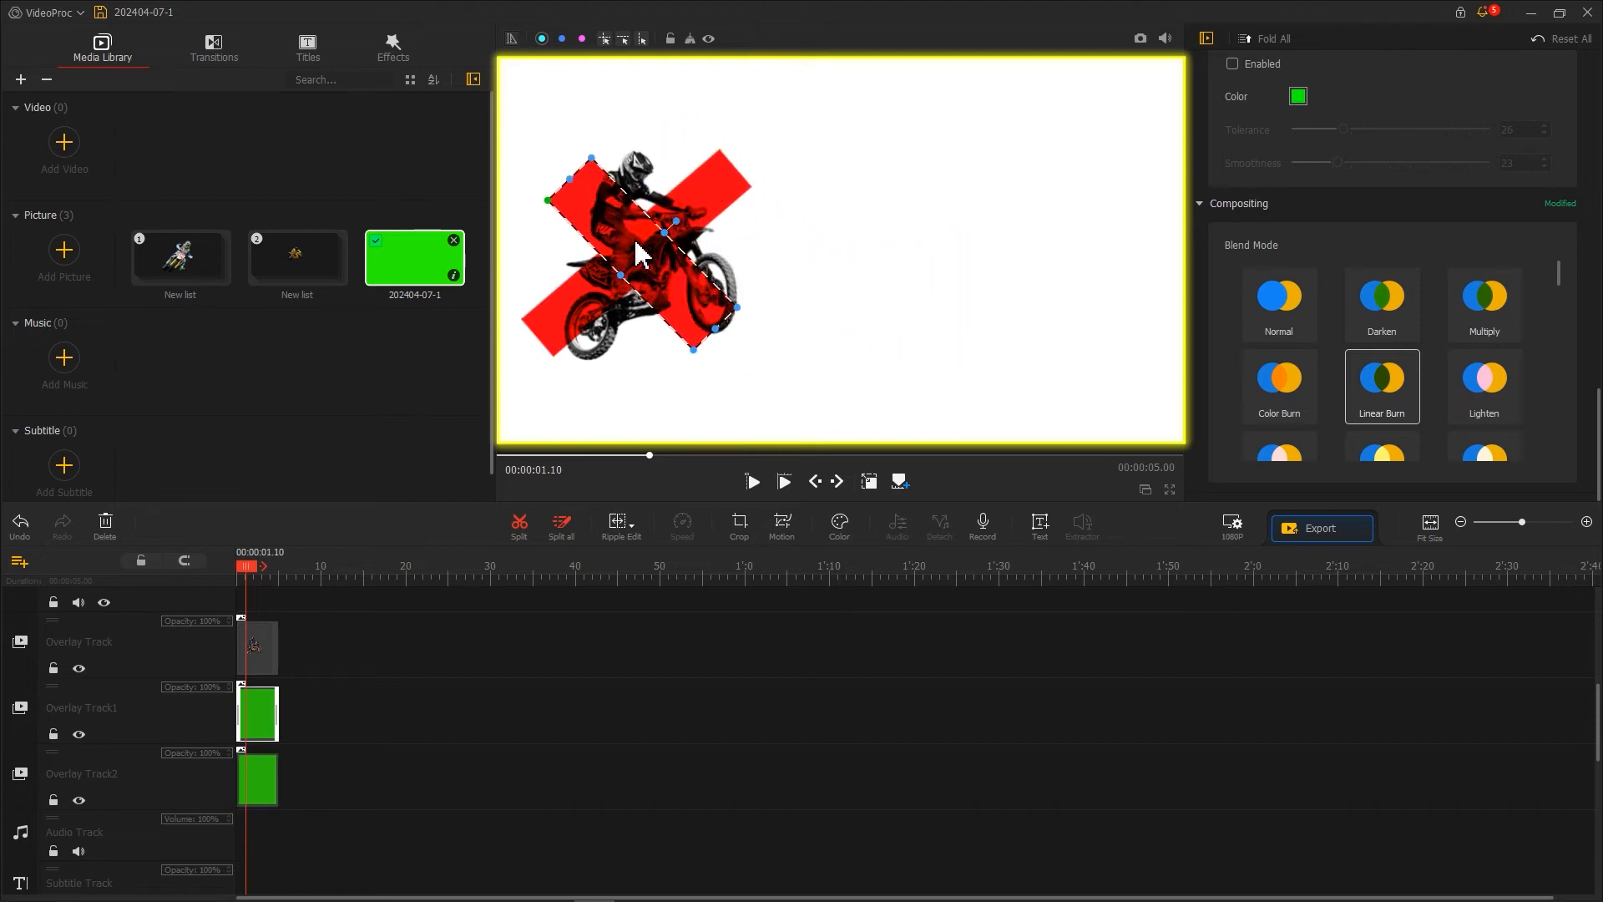
pyautogui.moveTo(572, 186); pyautogui.dragTo(540, 151)
pyautogui.moveTo(716, 324); pyautogui.dragTo(730, 341)
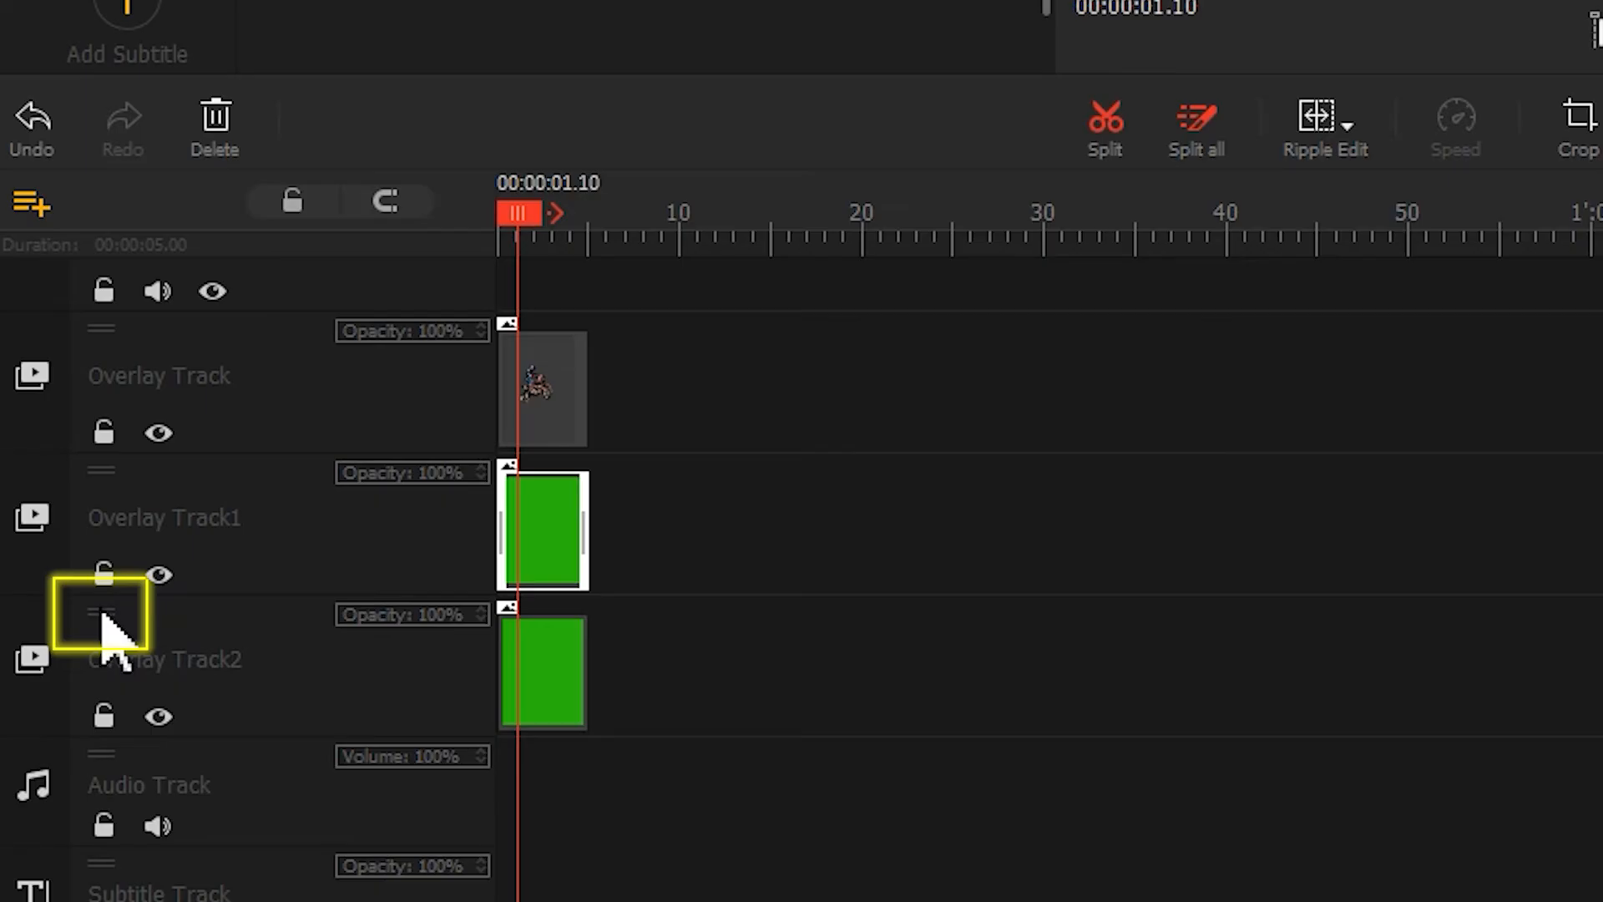
# Step: Move Overlay Track2 above the rider's track and delay both bar clips on the timeline to start after the rider's clip
pyautogui.moveTo(105, 622); pyautogui.dragTo(138, 347)
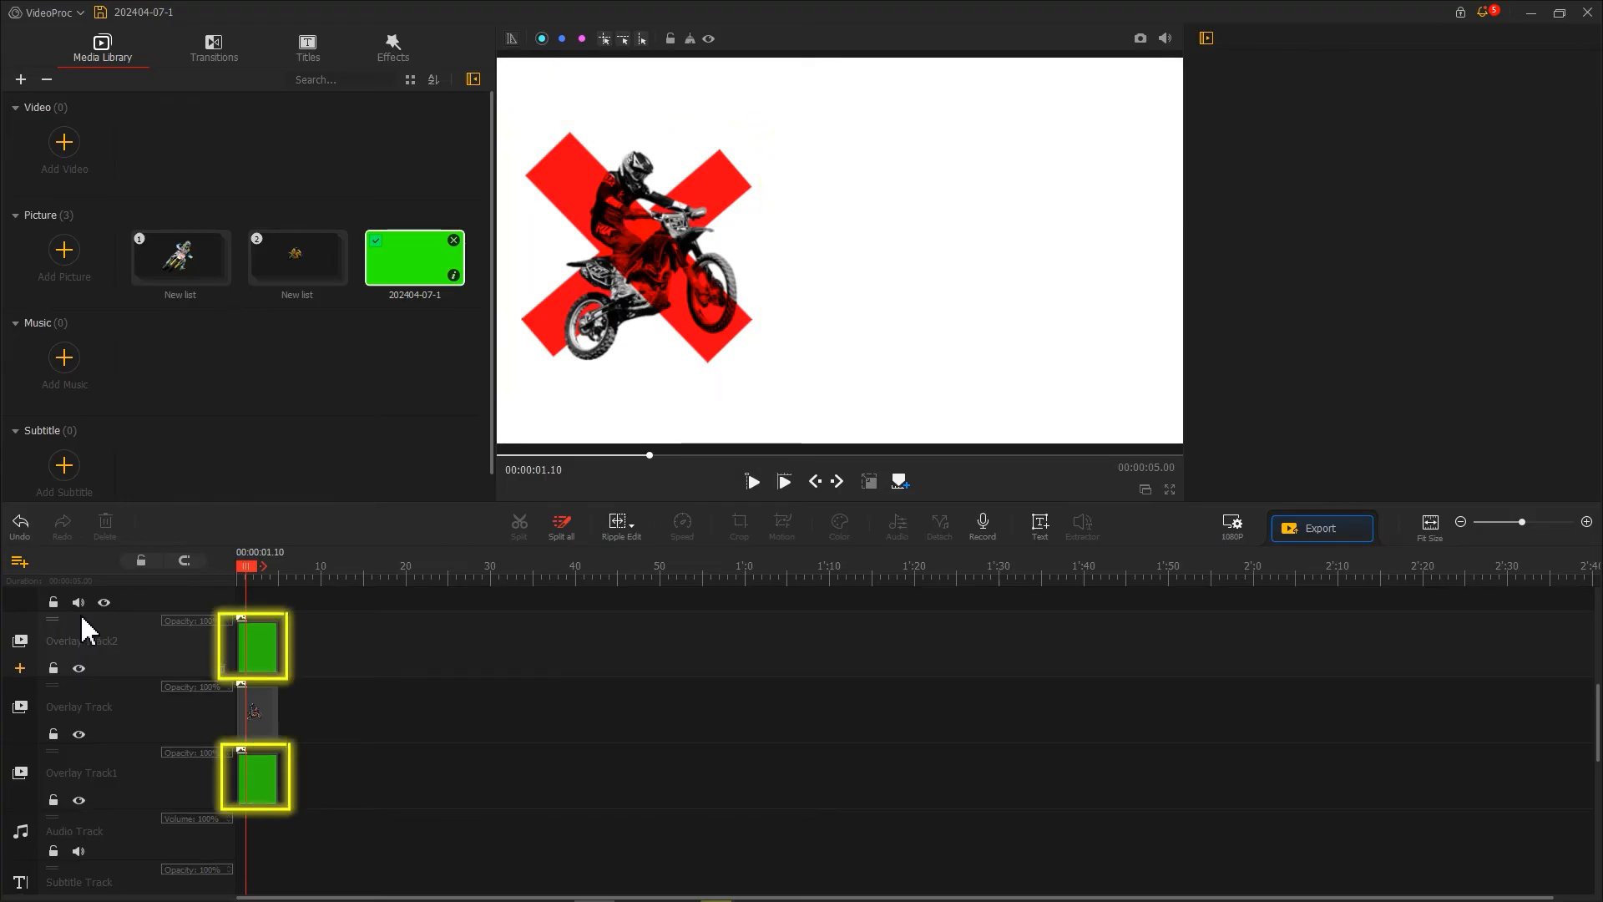
pyautogui.moveTo(263, 653); pyautogui.dragTo(277, 653)
pyautogui.moveTo(297, 573); pyautogui.dragTo(998, 576)
pyautogui.moveTo(488, 658); pyautogui.dragTo(471, 668)
pyautogui.moveTo(347, 800); pyautogui.dragTo(511, 800)
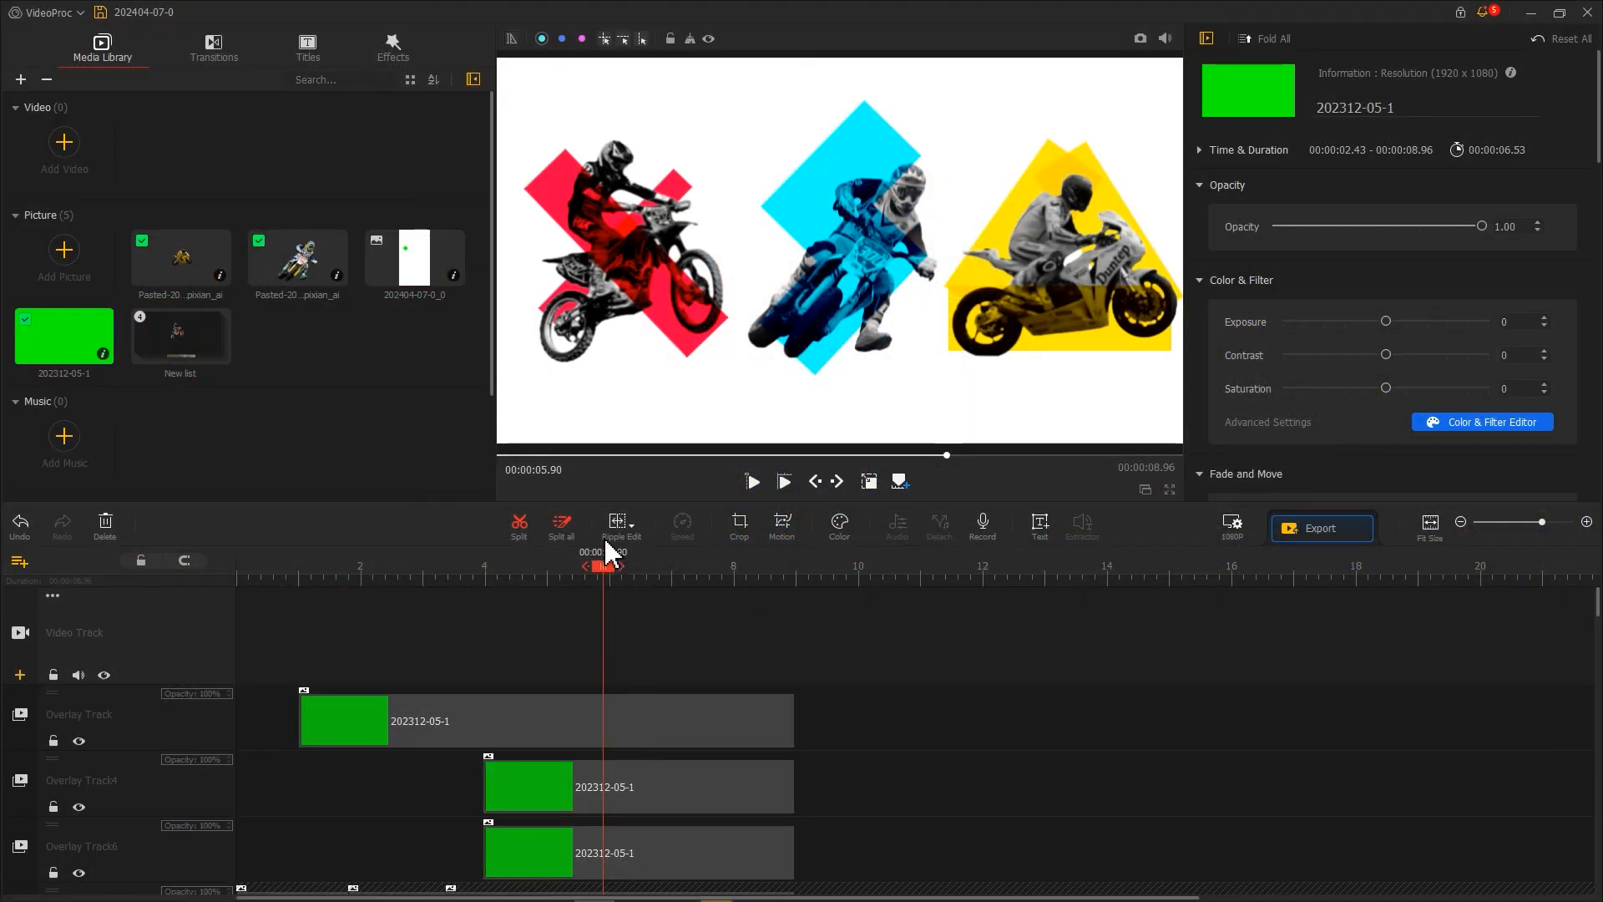
# Step: Add the Color Glitch effect to the effect track at about 2 seconds and shorten it to about 1 second
pyautogui.click(387, 59)
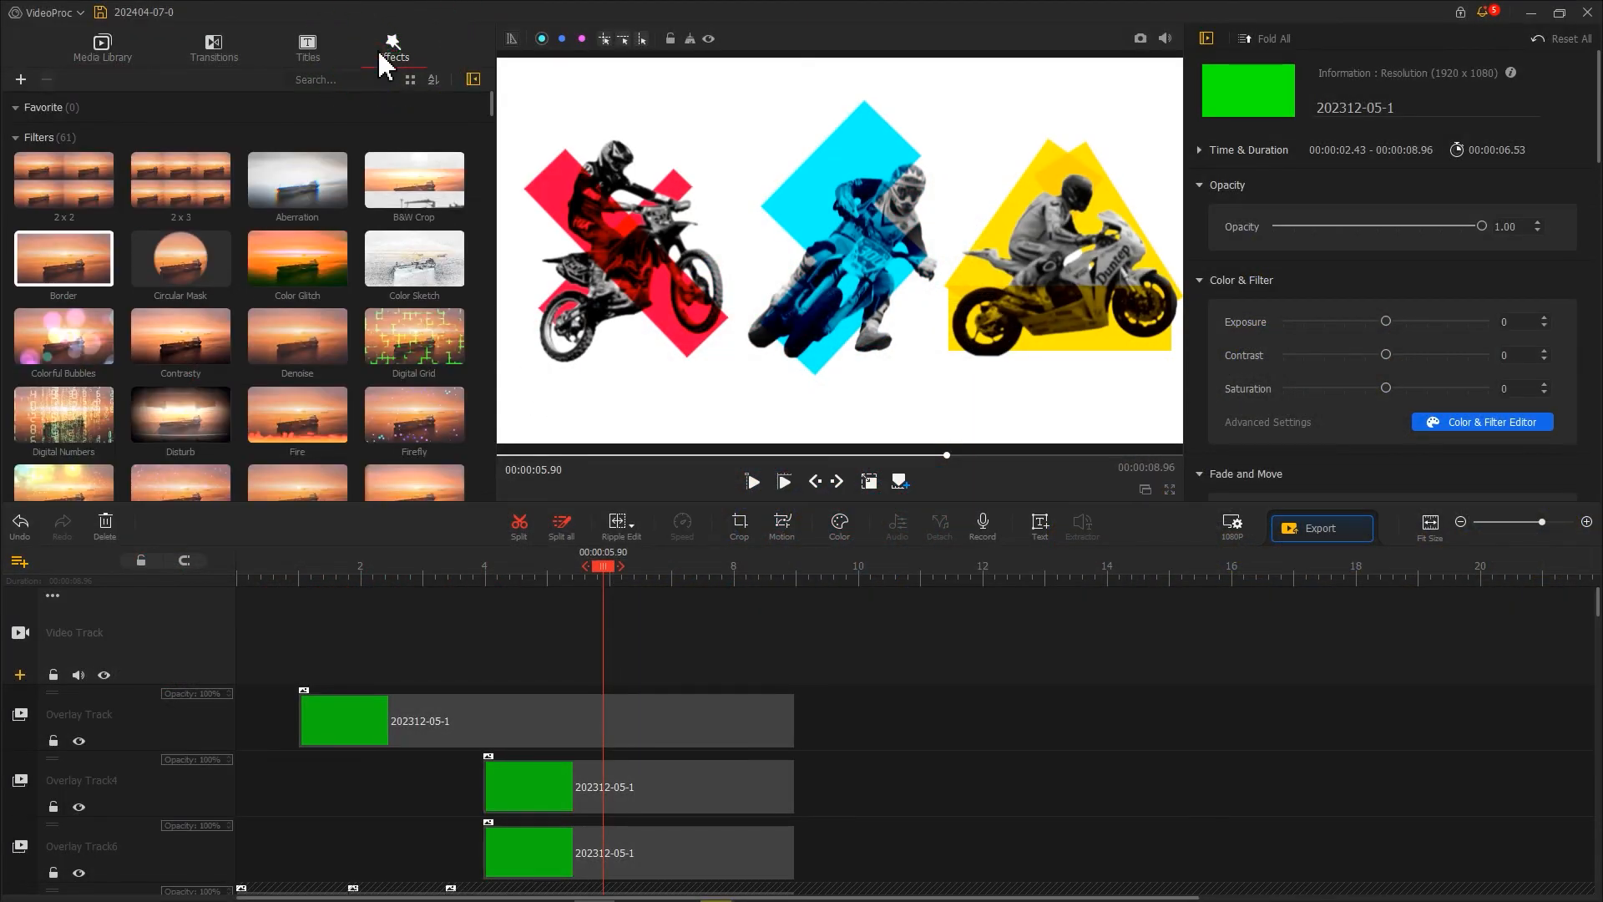
pyautogui.click(302, 255)
pyautogui.moveTo(283, 282); pyautogui.dragTo(383, 793)
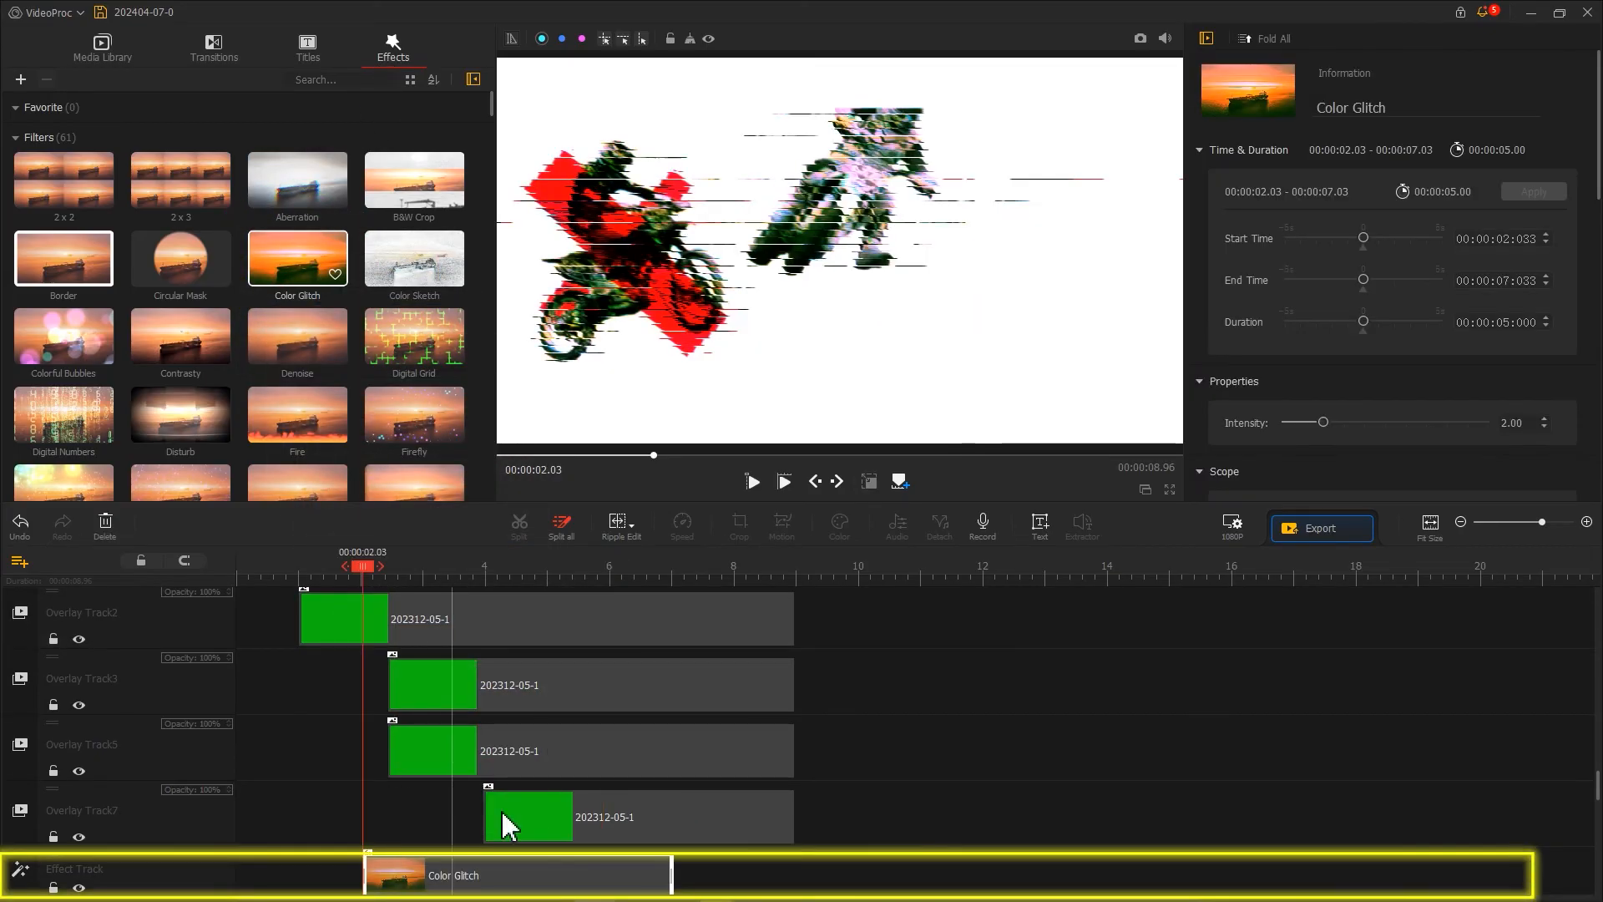
pyautogui.moveTo(671, 877); pyautogui.dragTo(427, 875)
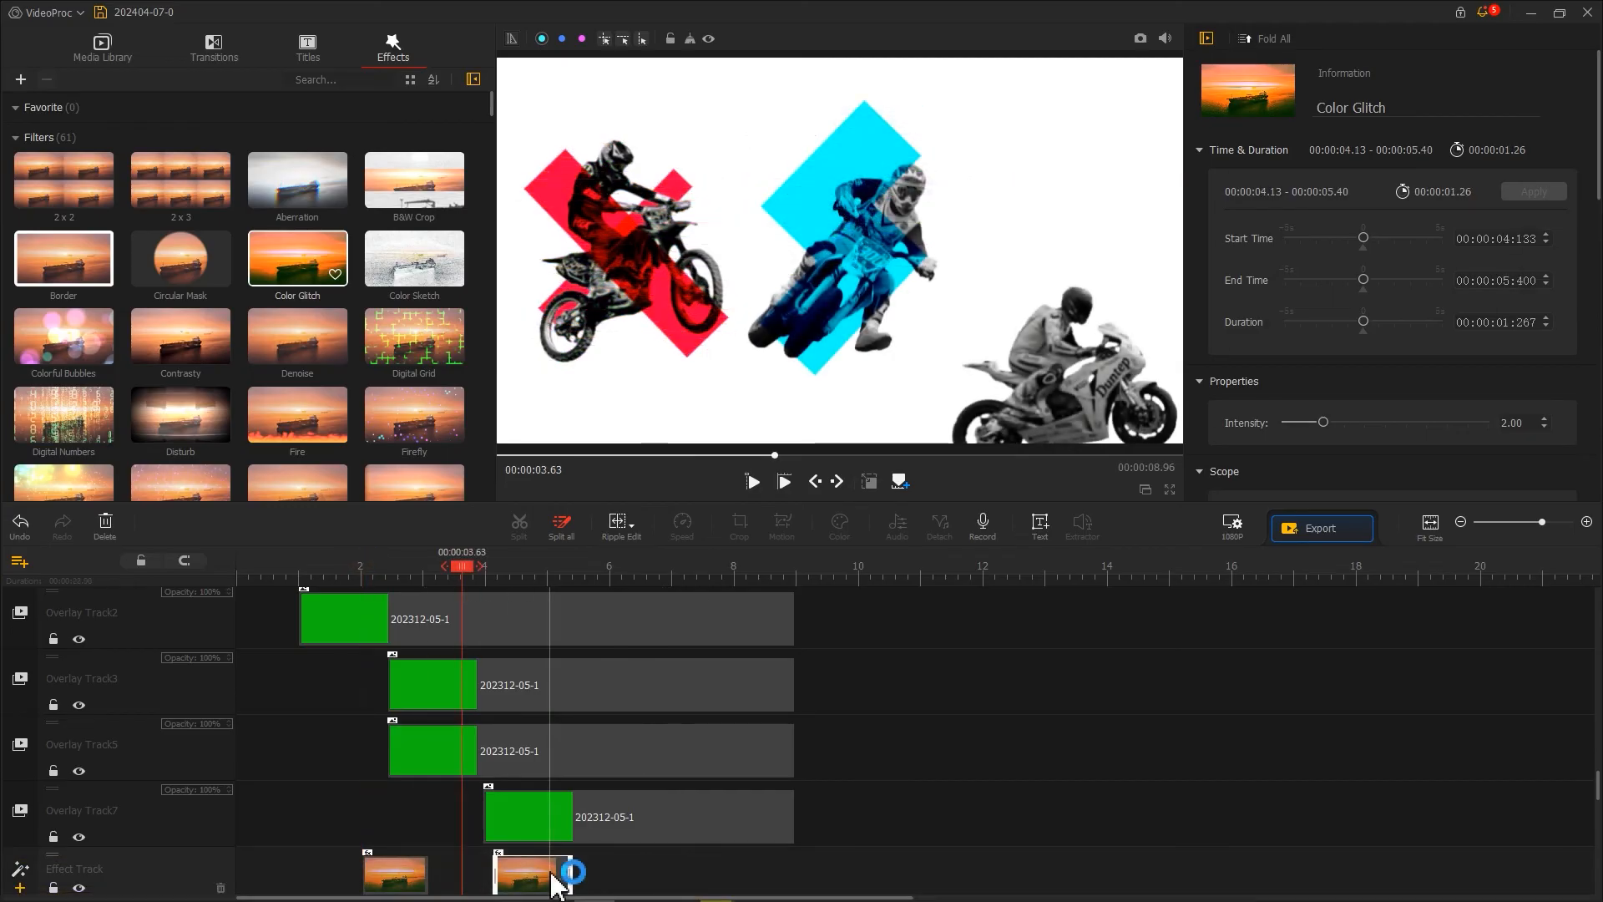